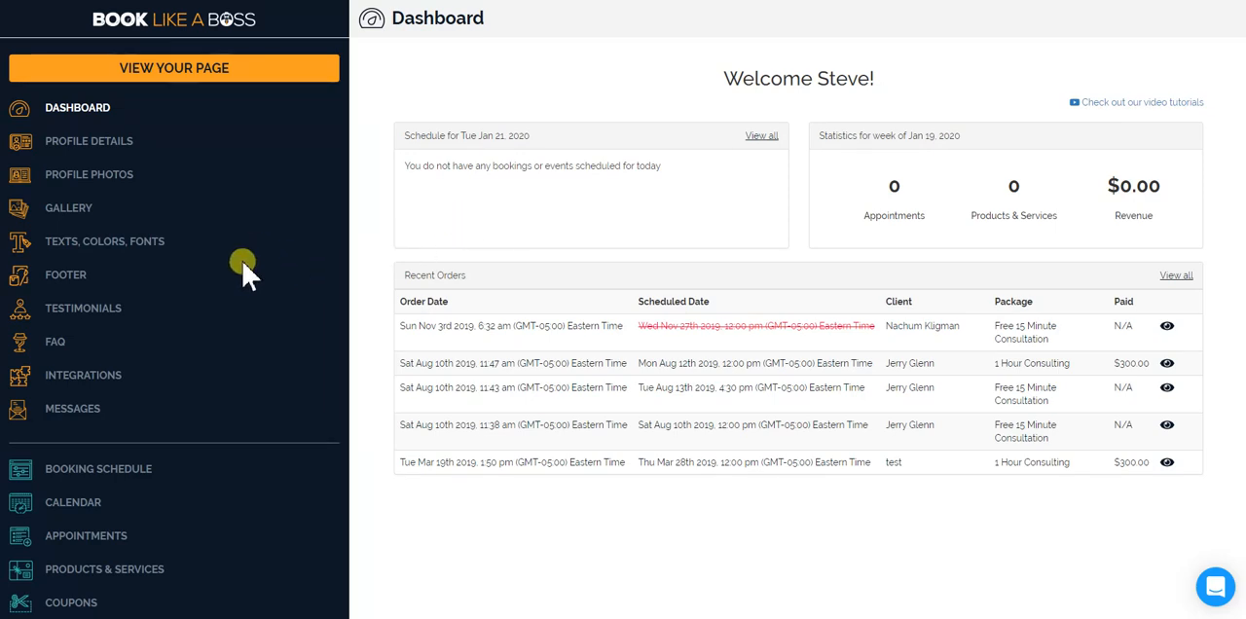
Open the profile details and review the personal, regional, notification and social media fields.
{"action": "scroll", "coordinate": [234, 273], "scroll_direction": "down", "scroll_amount": 1}
{"action": "scroll", "coordinate": [205, 249], "scroll_direction": "up", "scroll_amount": 1}
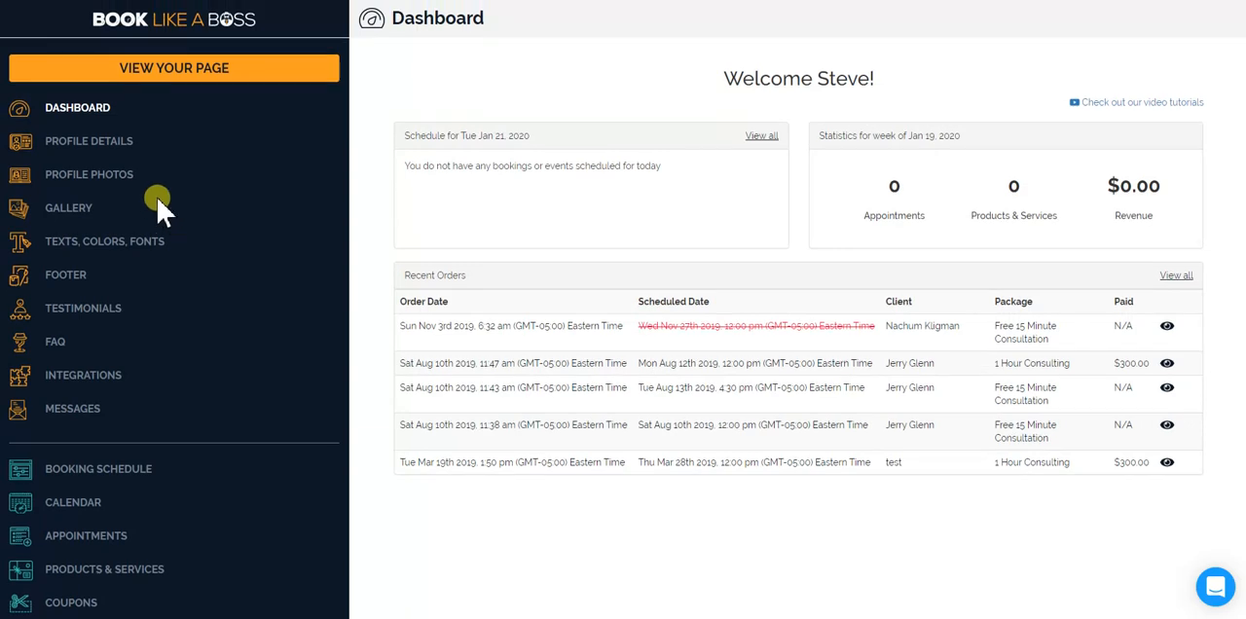
{"action": "left_click", "coordinate": [93, 144]}
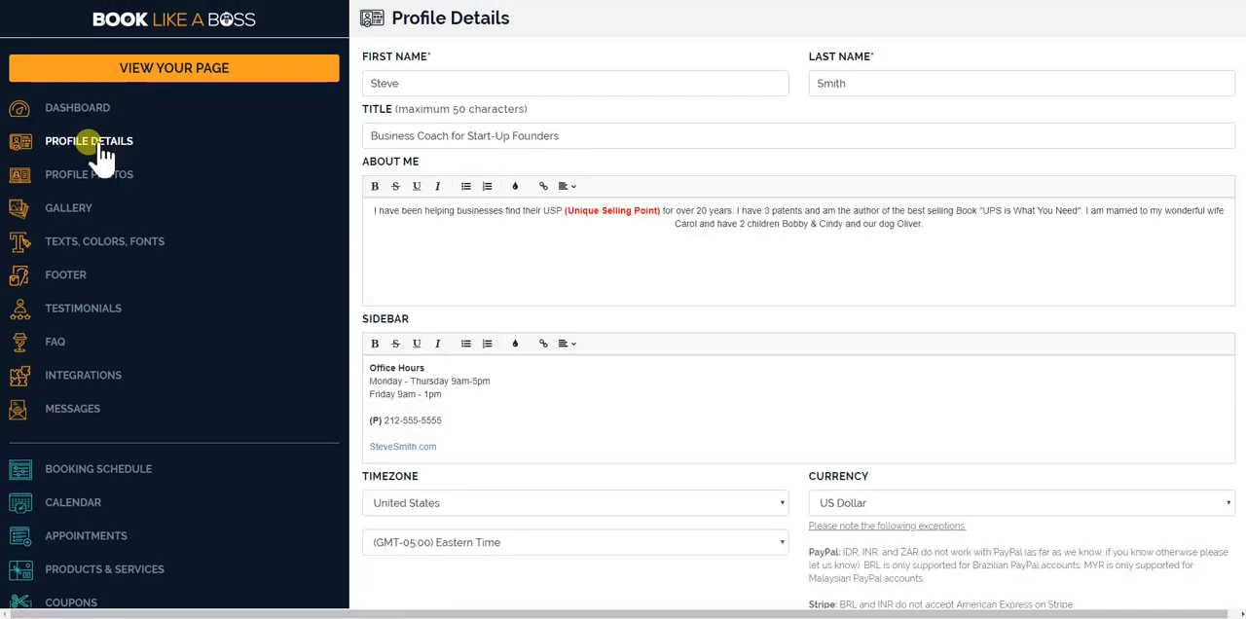
{"action": "scroll", "coordinate": [776, 324], "scroll_direction": "down", "scroll_amount": 3}
{"action": "scroll", "coordinate": [776, 324], "scroll_direction": "down", "scroll_amount": 8}
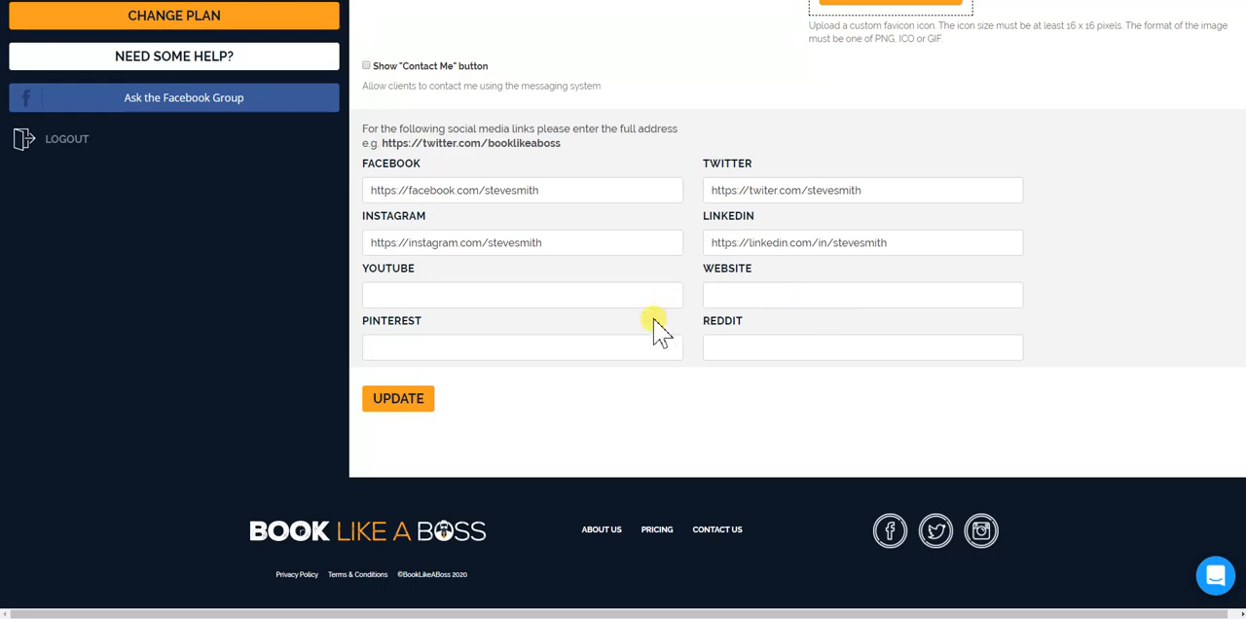
{"action": "scroll", "coordinate": [520, 360], "scroll_direction": "up", "scroll_amount": 3}
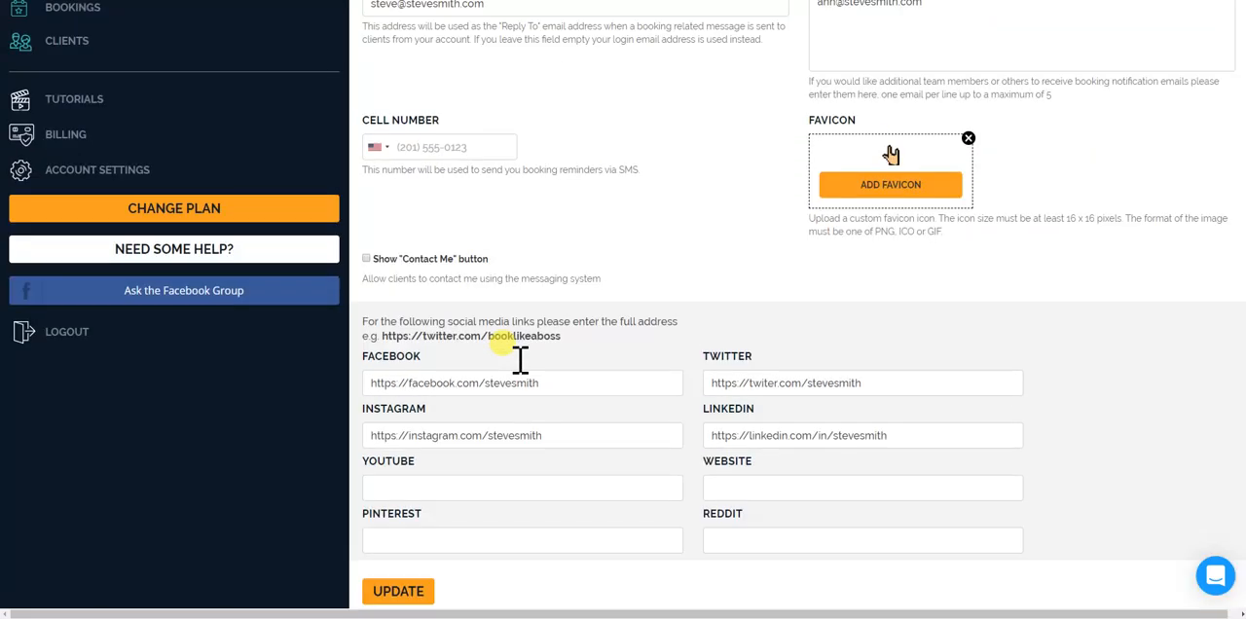
{"action": "scroll", "coordinate": [519, 360], "scroll_direction": "up", "scroll_amount": 5}
{"action": "scroll", "coordinate": [283, 321], "scroll_direction": "down", "scroll_amount": 1}
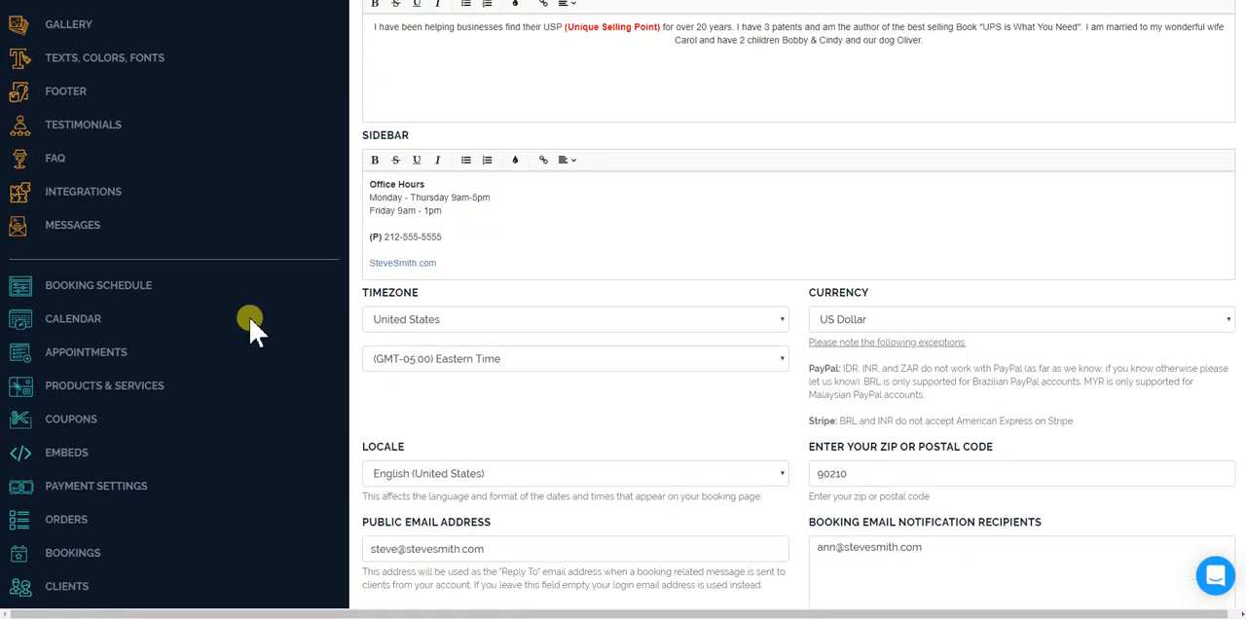
Open the full booking page of the Free 15 Minute Consultation appointment and look through its video, calendar, testimonials and FAQ.
{"action": "left_click", "coordinate": [98, 340]}
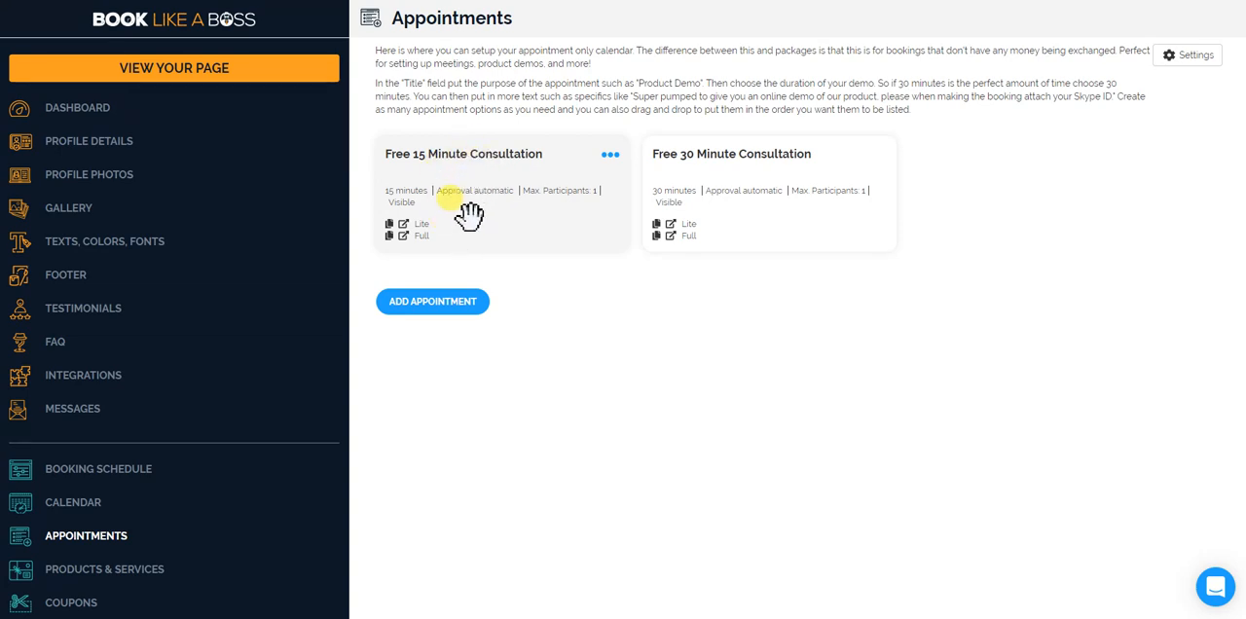
{"action": "left_click", "coordinate": [403, 236]}
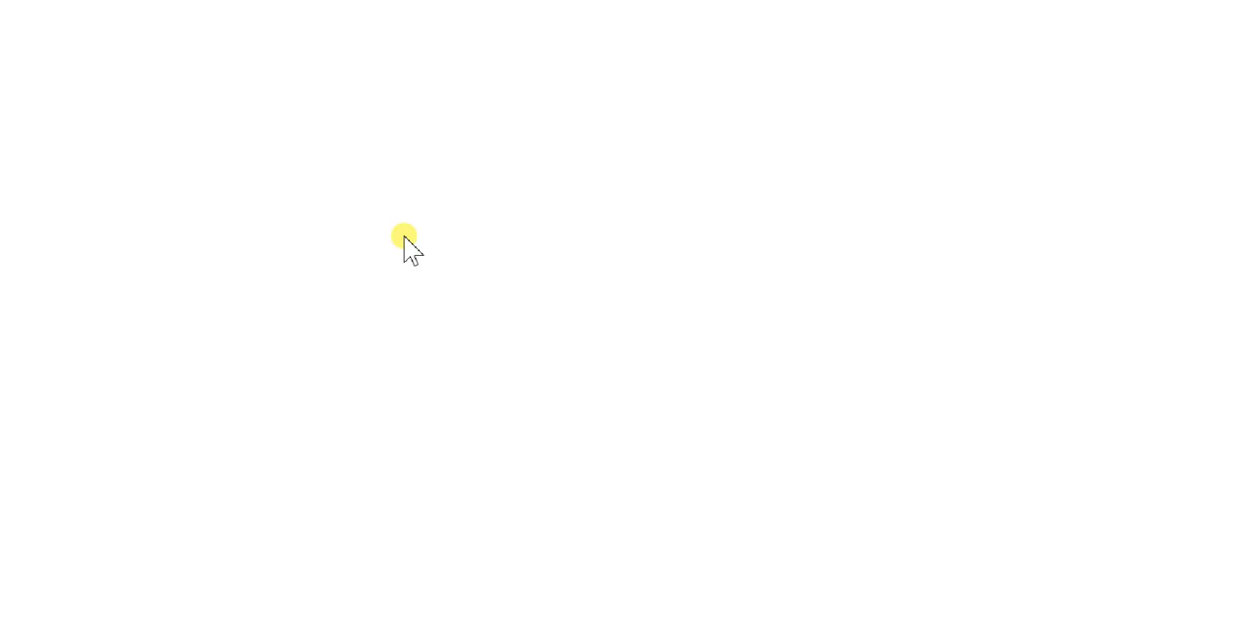
{"action": "scroll", "coordinate": [681, 156], "scroll_direction": "down", "scroll_amount": 2}
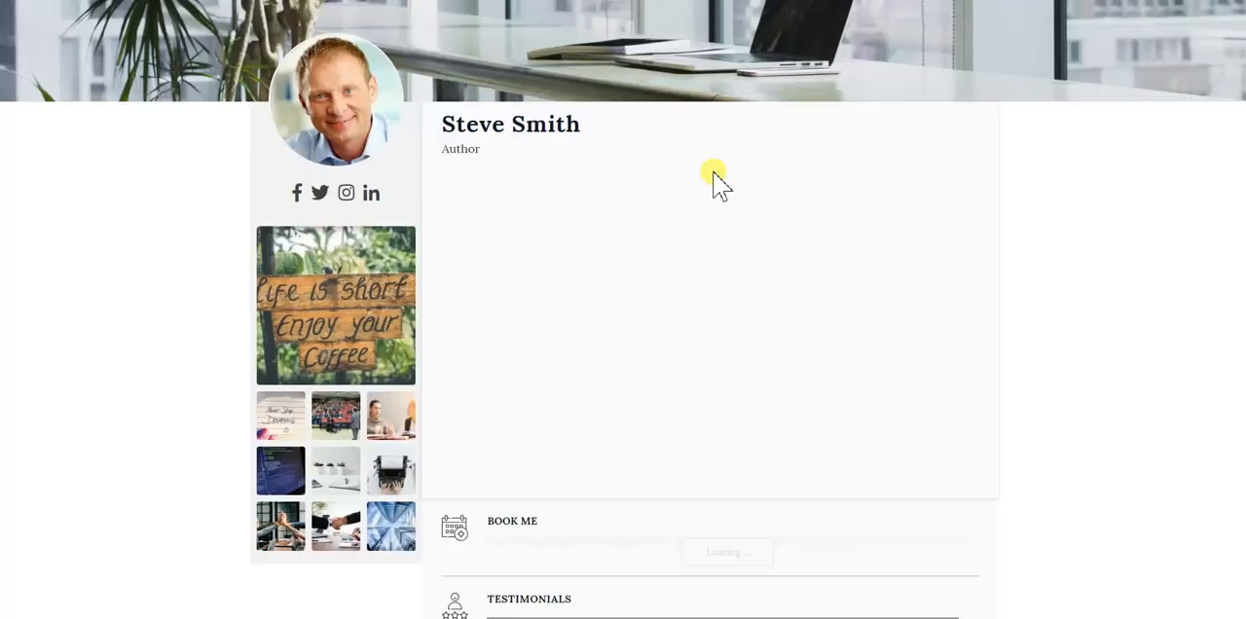
{"action": "scroll", "coordinate": [584, 117], "scroll_direction": "up", "scroll_amount": 2}
{"action": "scroll", "coordinate": [464, 171], "scroll_direction": "down", "scroll_amount": 3}
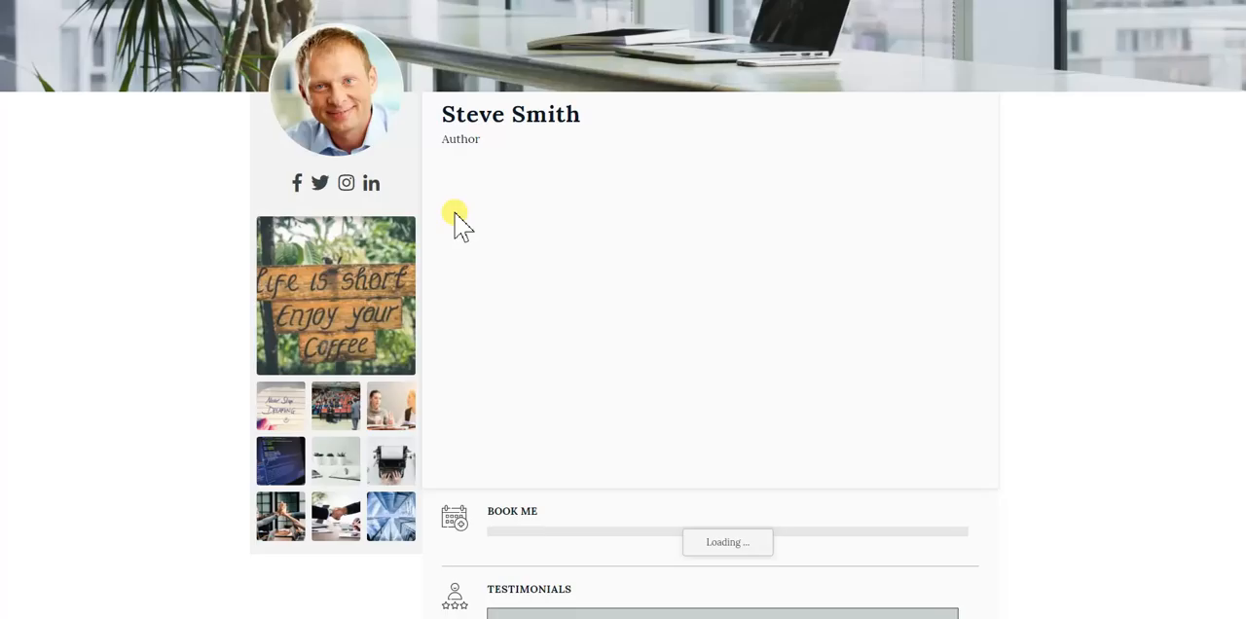
{"action": "scroll", "coordinate": [487, 139], "scroll_direction": "up", "scroll_amount": 2}
{"action": "scroll", "coordinate": [454, 133], "scroll_direction": "down", "scroll_amount": 4}
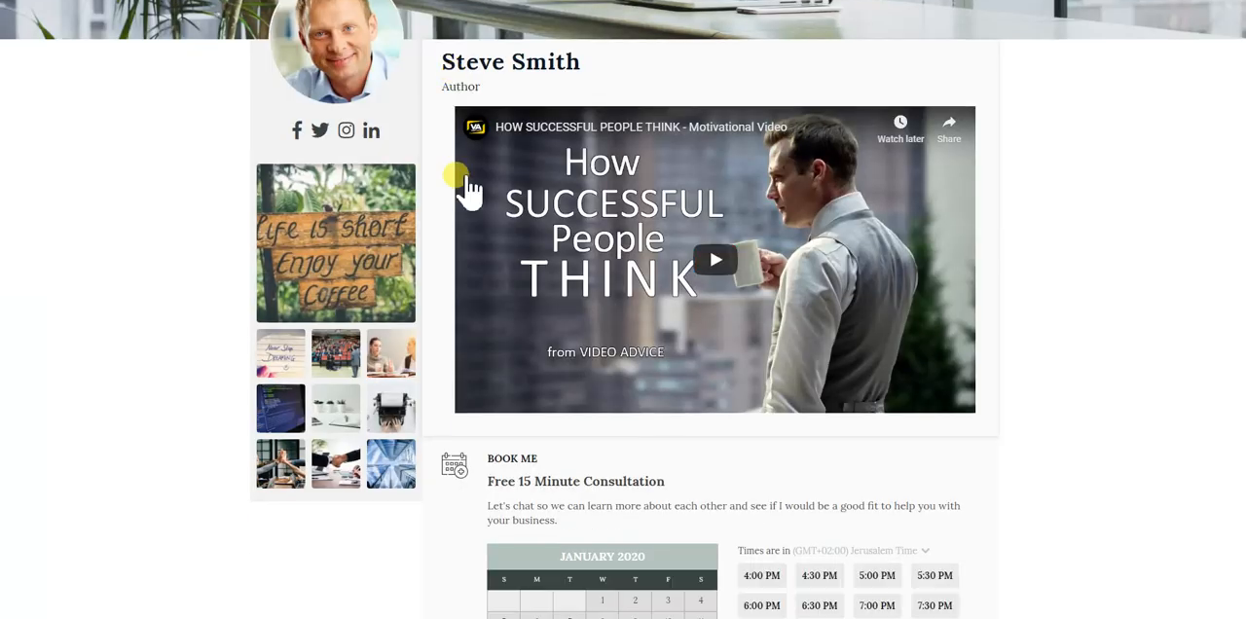
{"action": "scroll", "coordinate": [646, 361], "scroll_direction": "down", "scroll_amount": 6}
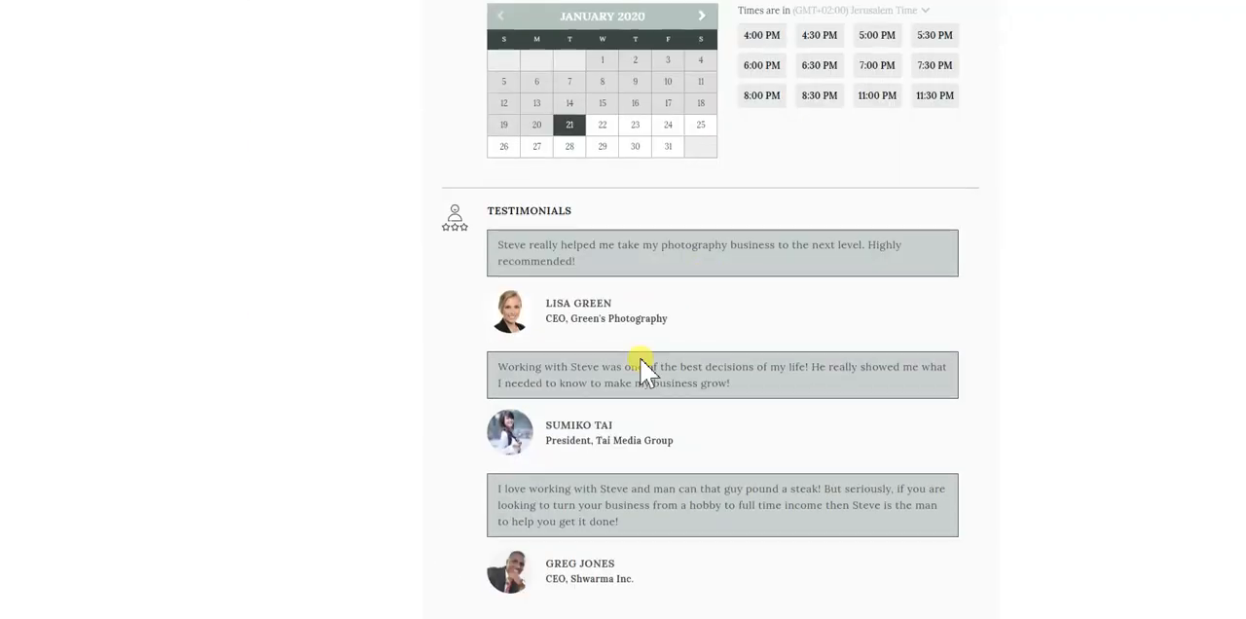
{"action": "scroll", "coordinate": [626, 375], "scroll_direction": "up", "scroll_amount": 8}
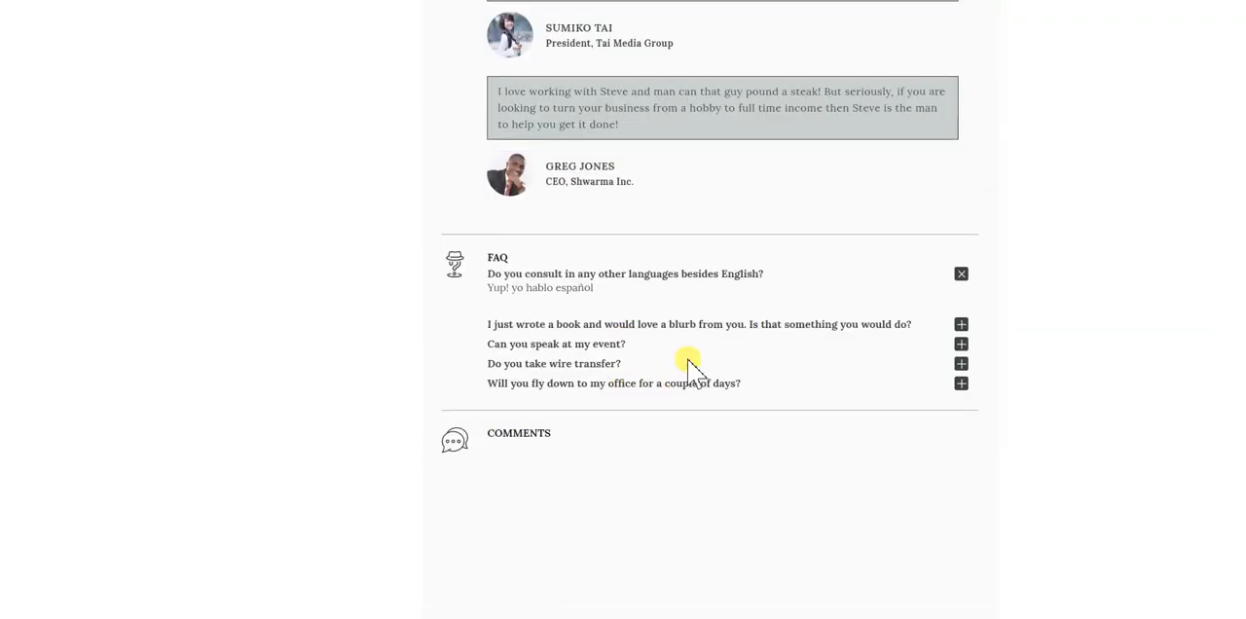
{"action": "scroll", "coordinate": [709, 368], "scroll_direction": "up", "scroll_amount": 4}
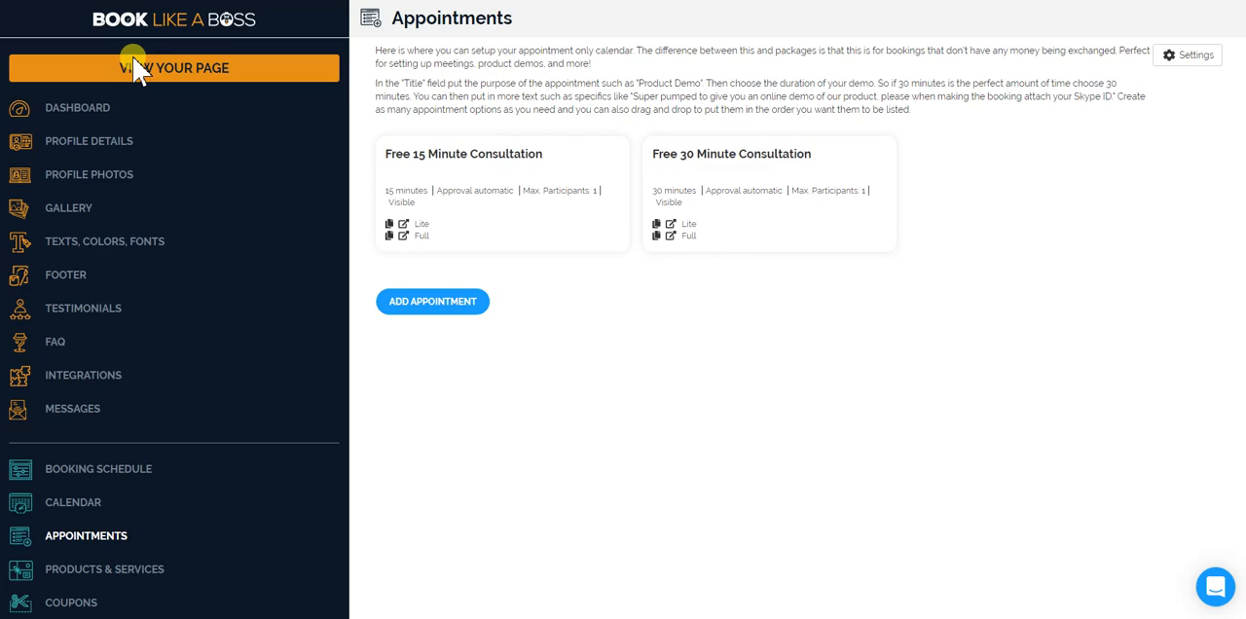
View the main public page and compare its title, sidebar and booking section with the appointment's full page.
{"action": "left_click", "coordinate": [132, 56]}
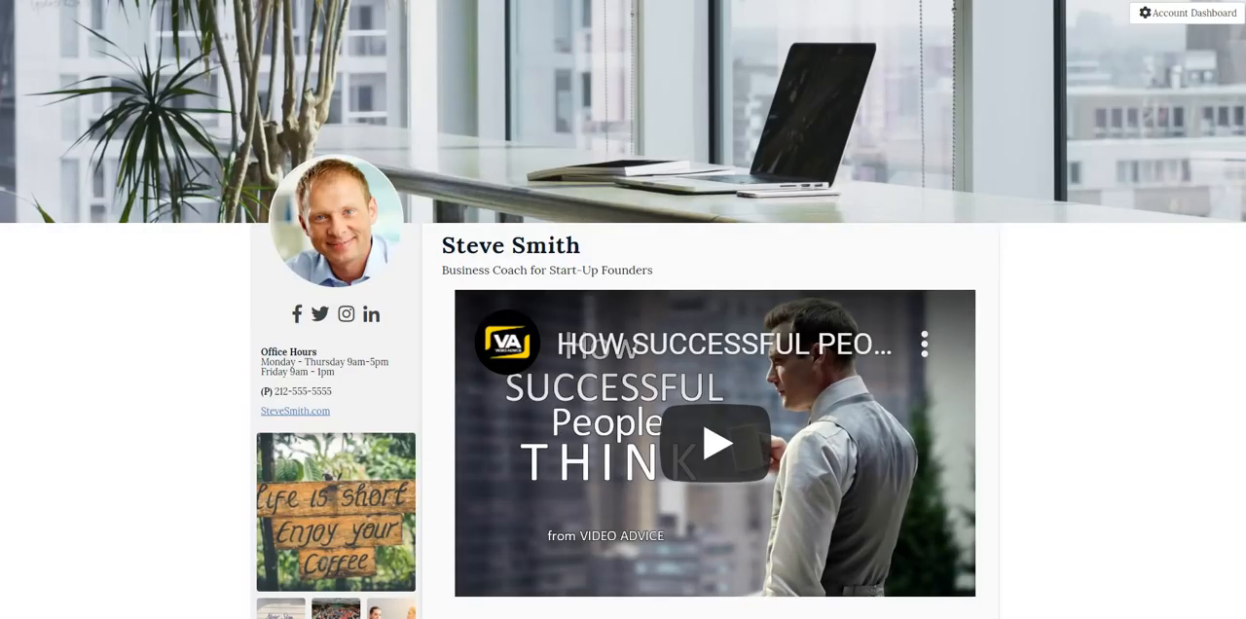
{"action": "scroll", "coordinate": [785, 217], "scroll_direction": "down", "scroll_amount": 5}
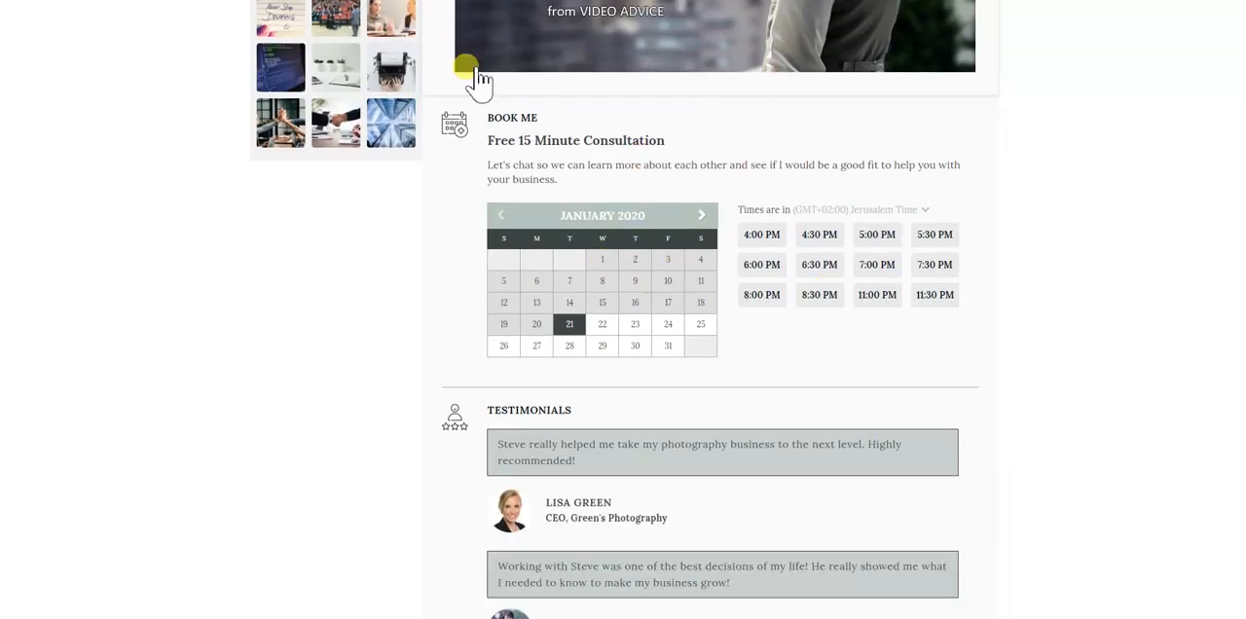
{"action": "scroll", "coordinate": [631, 280], "scroll_direction": "up", "scroll_amount": 5}
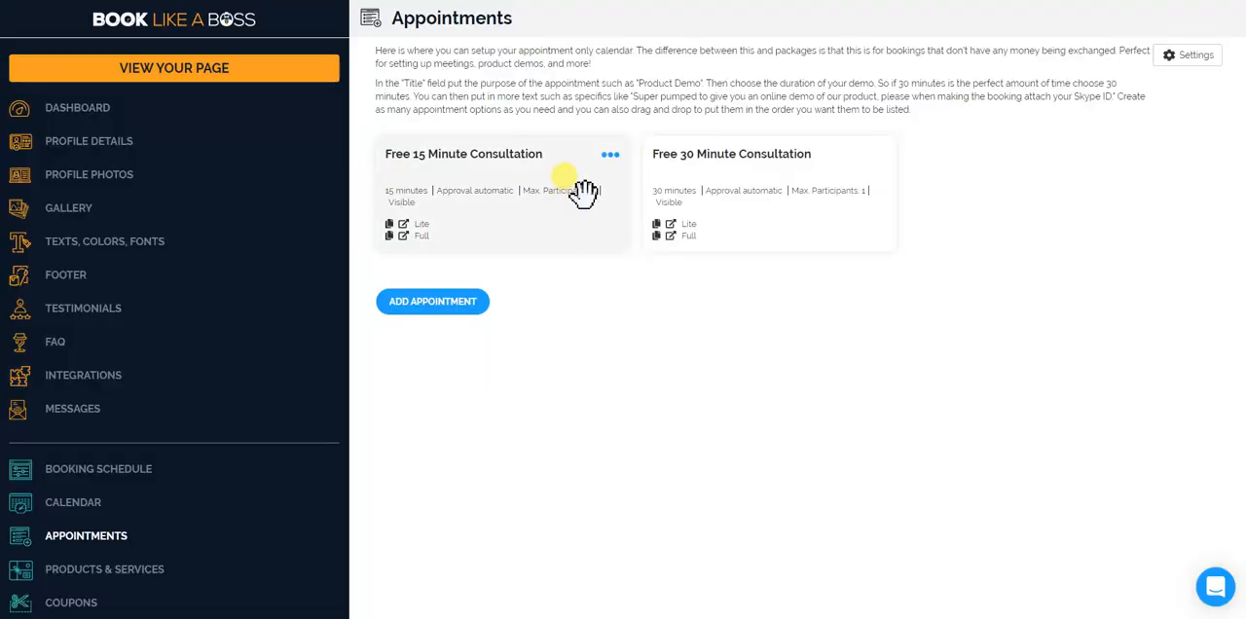
Save the appointment settings with Pre-select First Appointment left at No and close them.
{"action": "left_click_drag", "start_coordinate": [500, 171], "coordinate": [556, 166]}
{"action": "left_click", "coordinate": [1191, 56]}
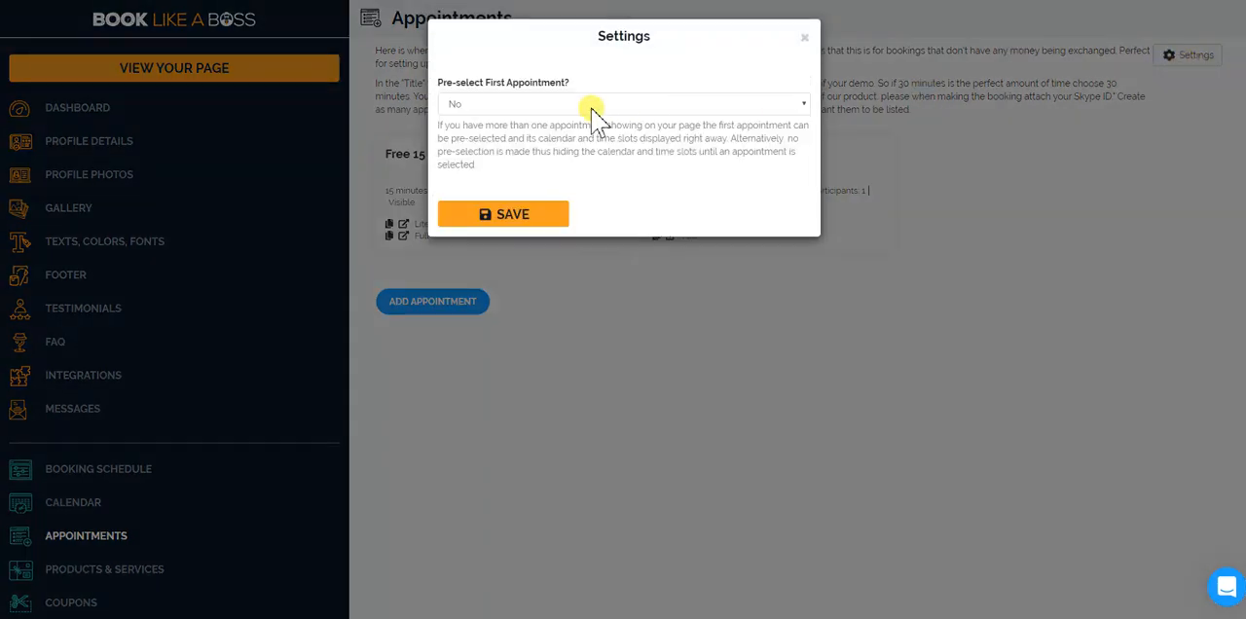
{"action": "left_click", "coordinate": [541, 109]}
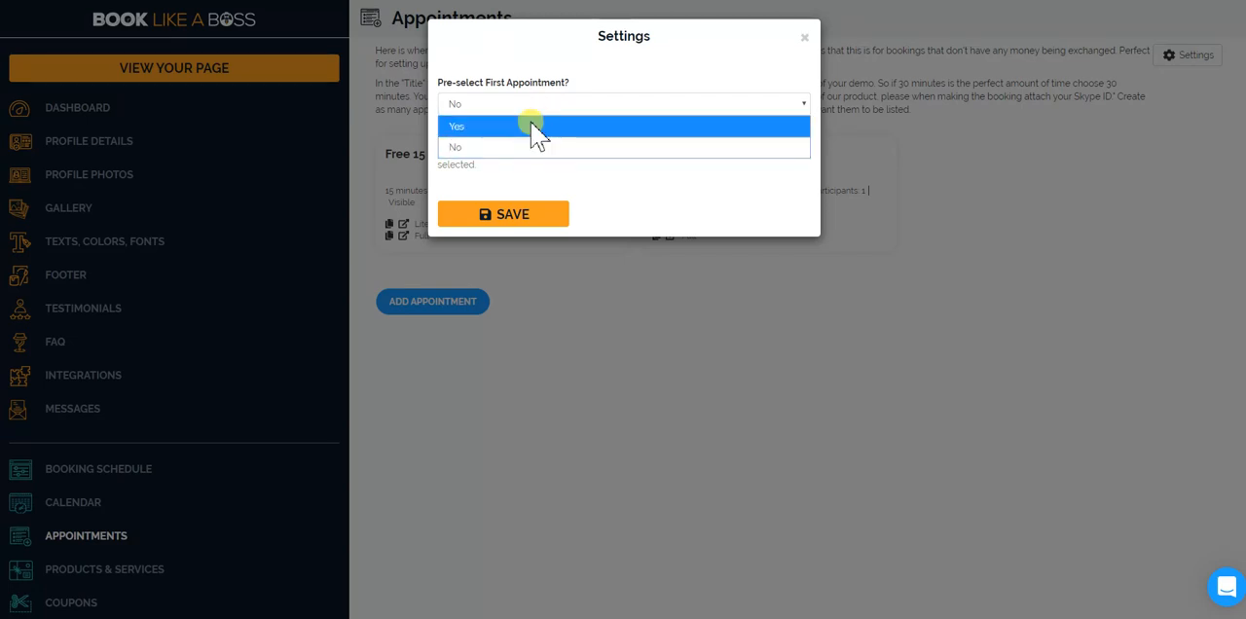
{"action": "left_click", "coordinate": [535, 101]}
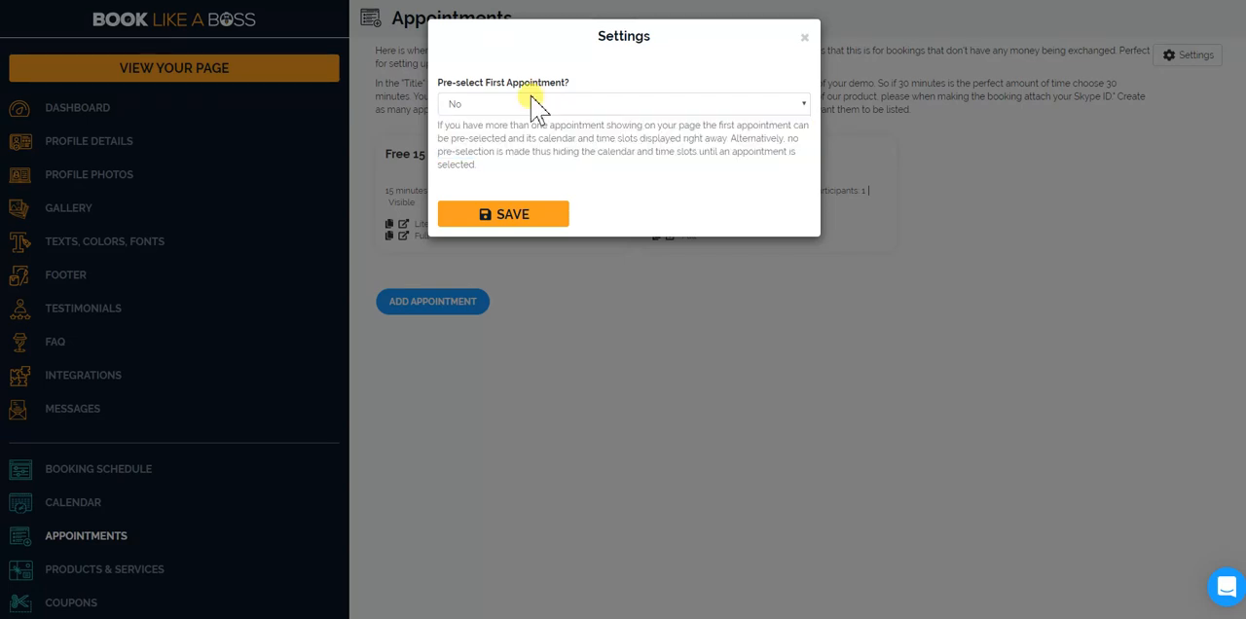
{"action": "left_click", "coordinate": [552, 214]}
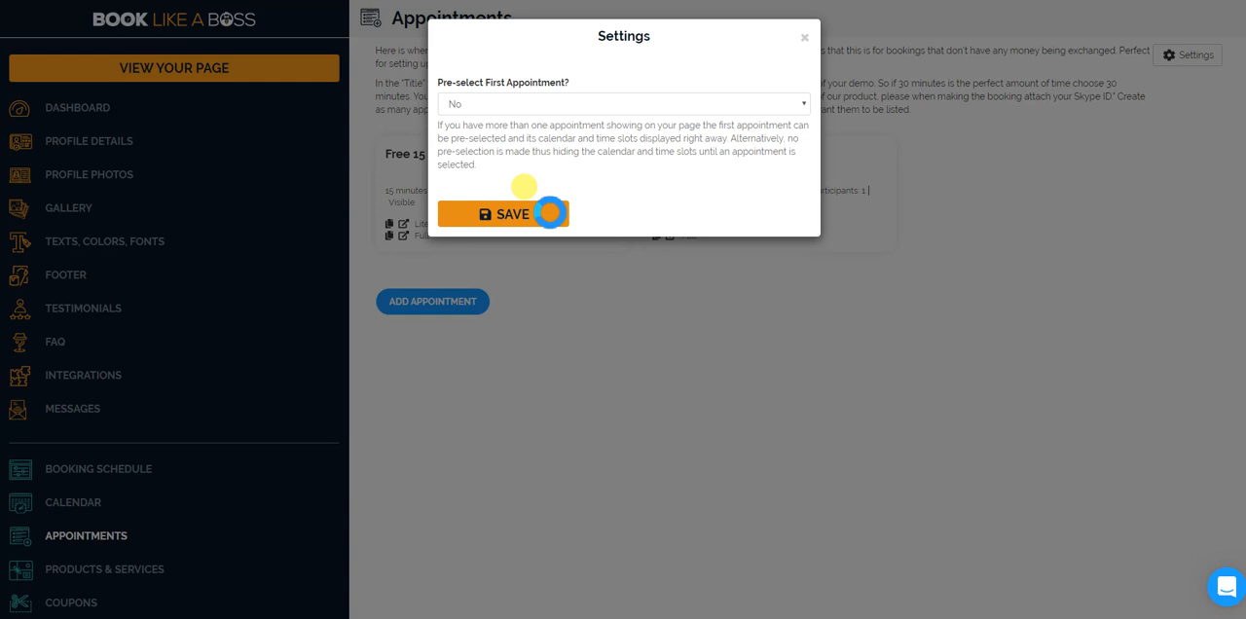
{"action": "left_click", "coordinate": [806, 39]}
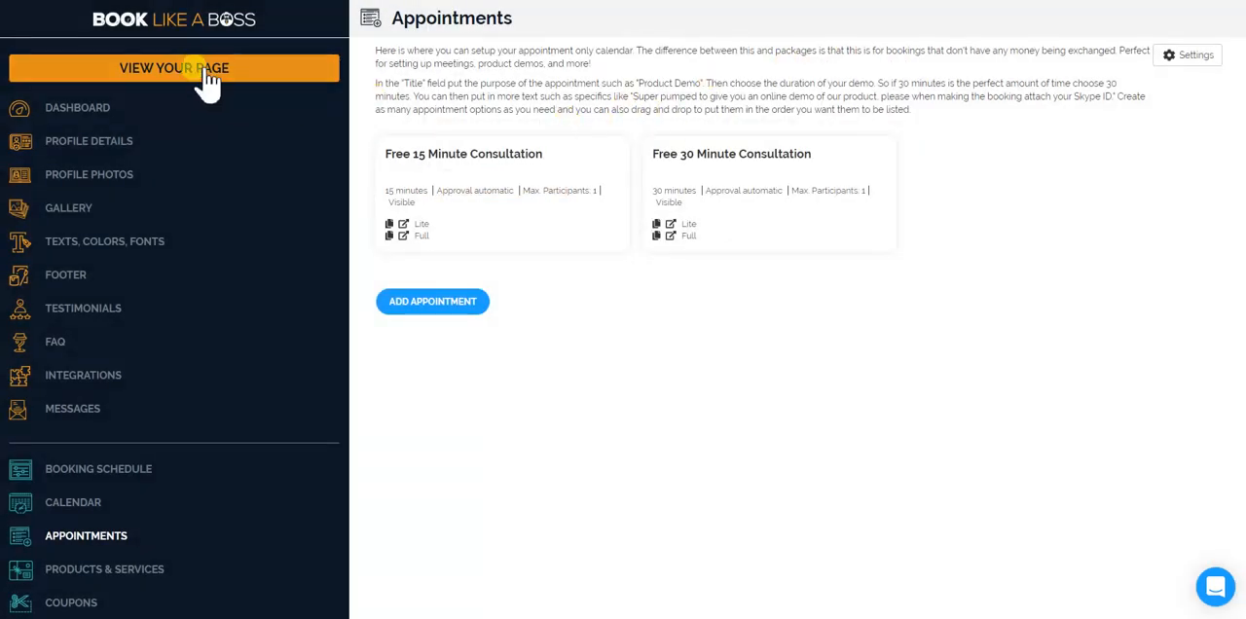
View the public page and select the Free 15 Minute Consultation in its Book Me section.
{"action": "left_click", "coordinate": [199, 66]}
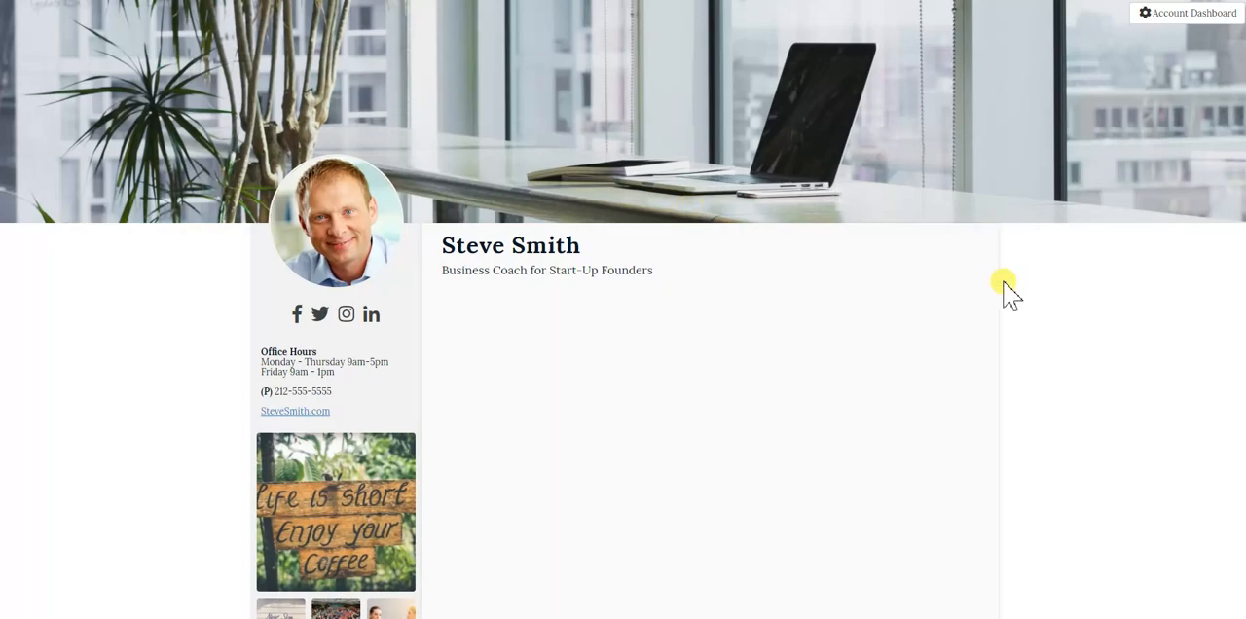
{"action": "scroll", "coordinate": [1012, 287], "scroll_direction": "down", "scroll_amount": 3}
{"action": "scroll", "coordinate": [1038, 309], "scroll_direction": "down", "scroll_amount": 2}
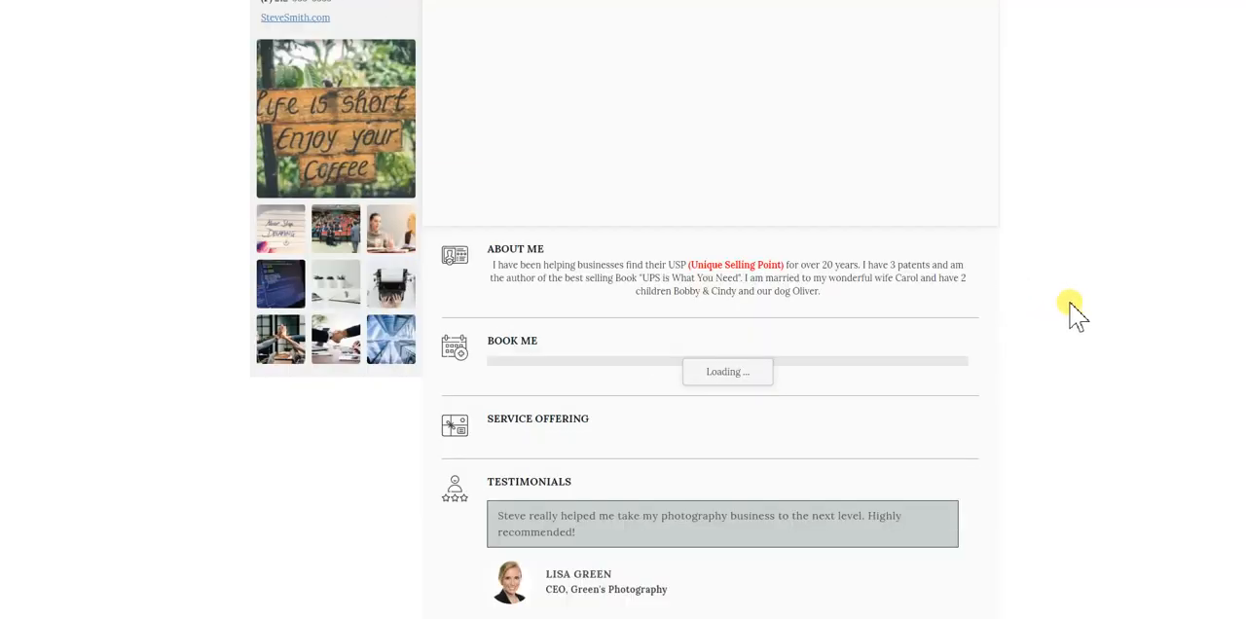
{"action": "scroll", "coordinate": [1072, 311], "scroll_direction": "down", "scroll_amount": 1}
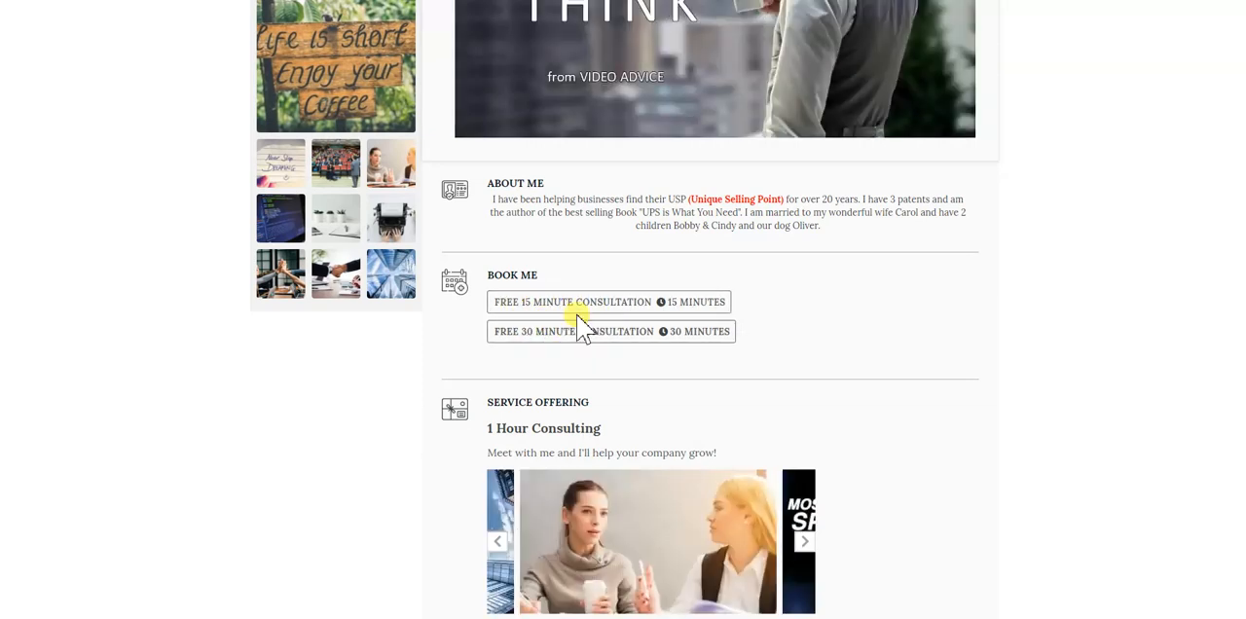
{"action": "left_click", "coordinate": [581, 308]}
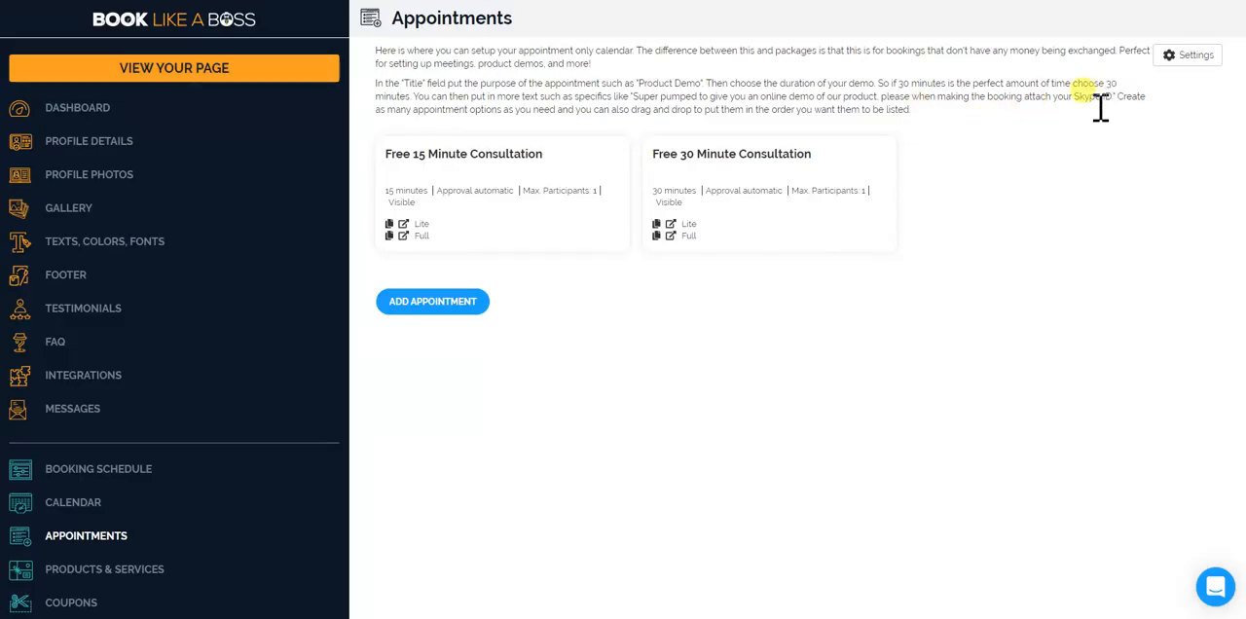
Set Pre-select First Appointment to Yes, save it, and check the Book Me section on the reloaded public page.
{"action": "left_click", "coordinate": [1190, 59]}
{"action": "left_click", "coordinate": [554, 105]}
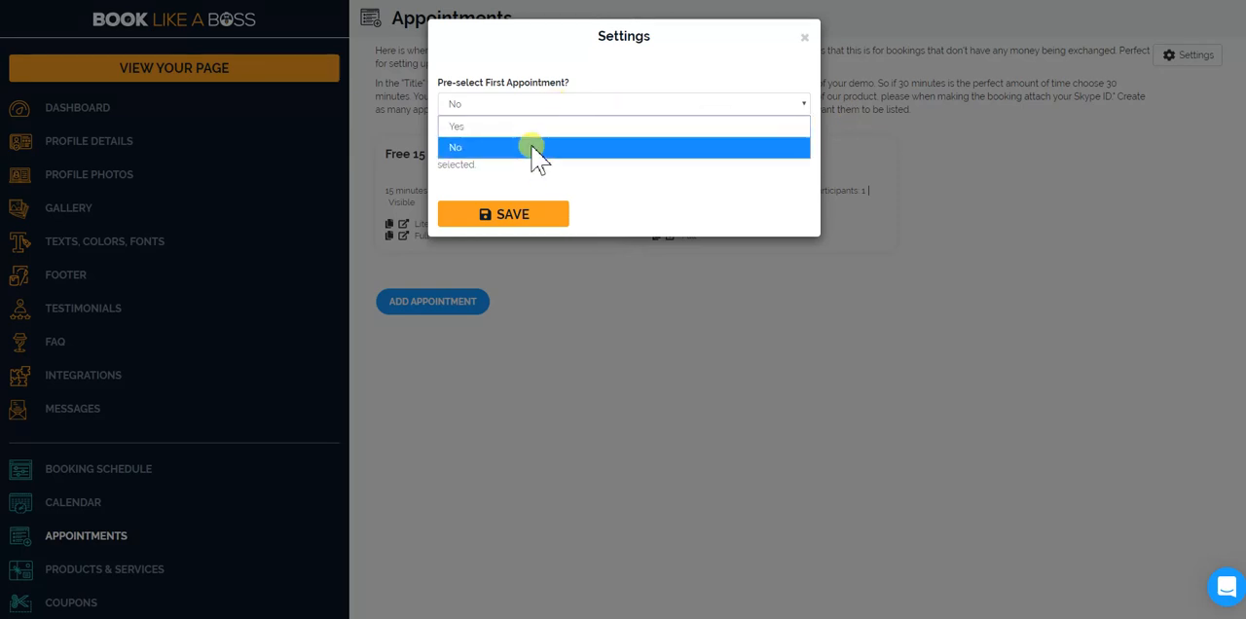
{"action": "left_click", "coordinate": [531, 129]}
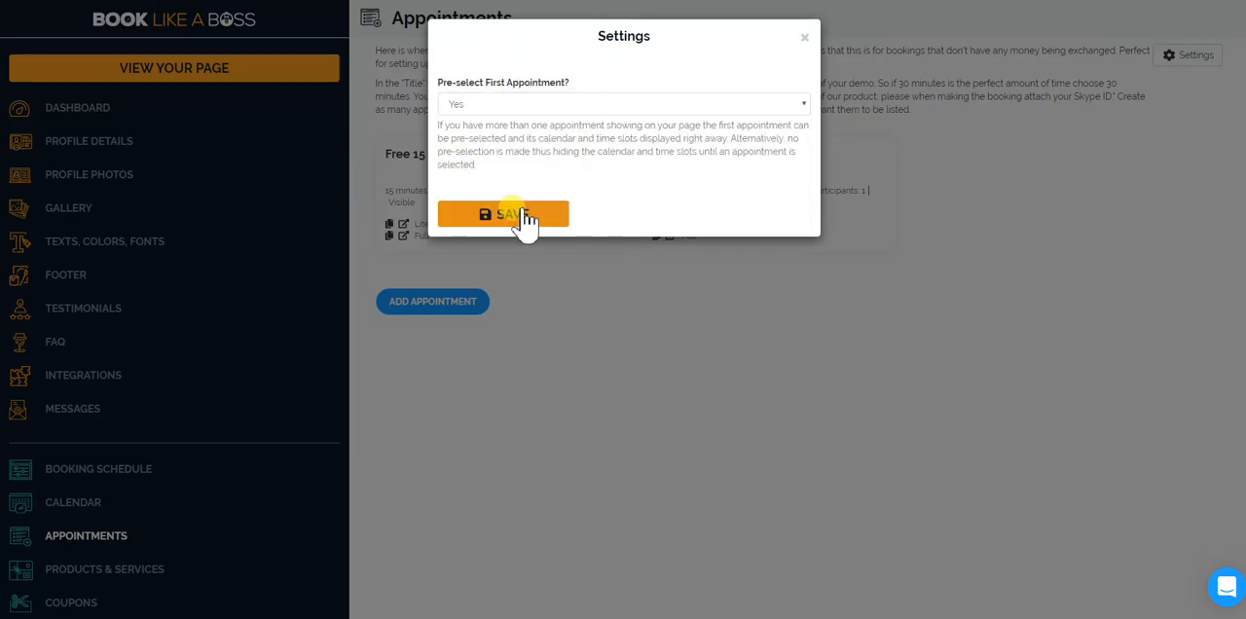
{"action": "left_click", "coordinate": [805, 38]}
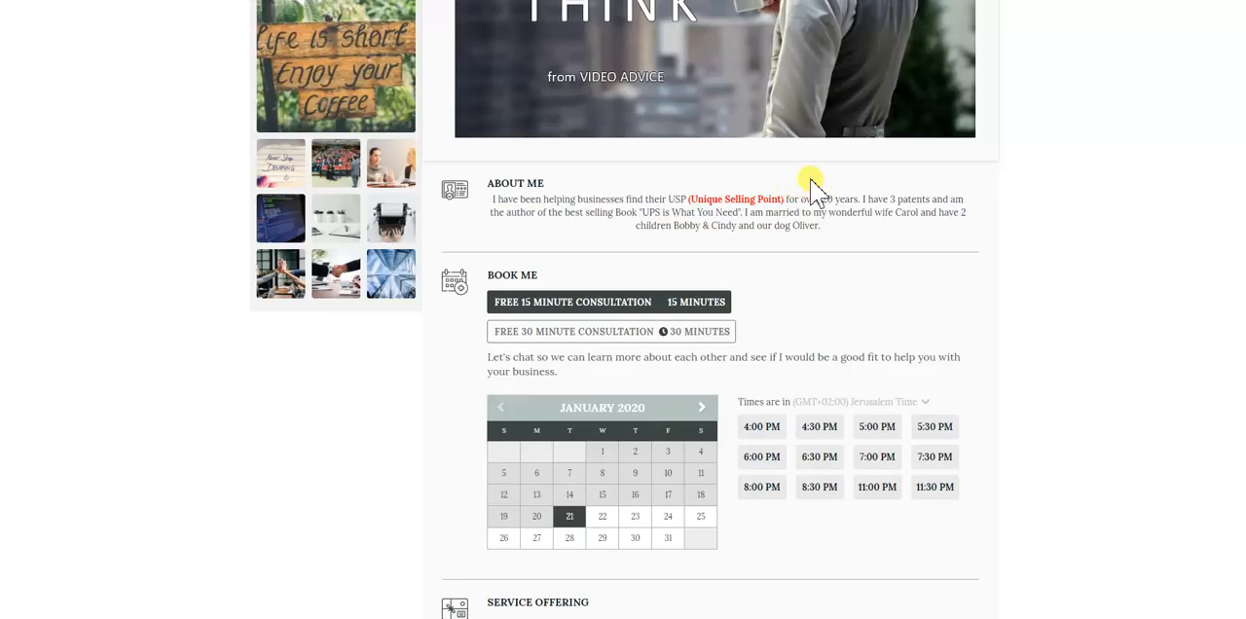
{"action": "key", "text": "F5"}
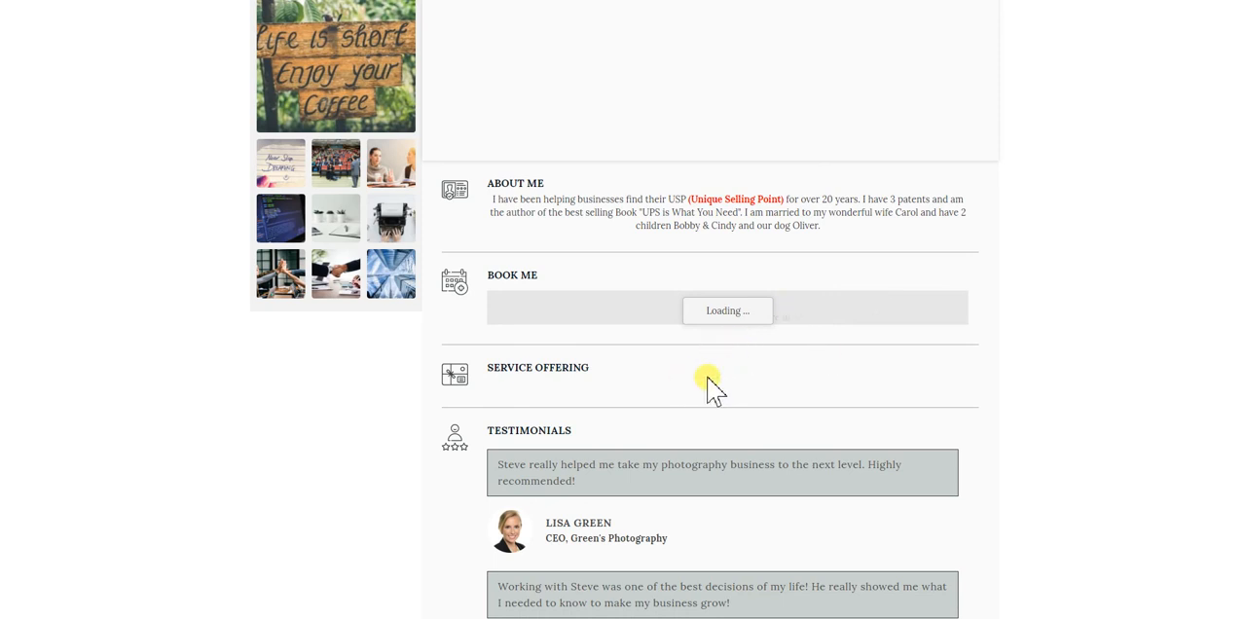
{"action": "left_click", "coordinate": [614, 333]}
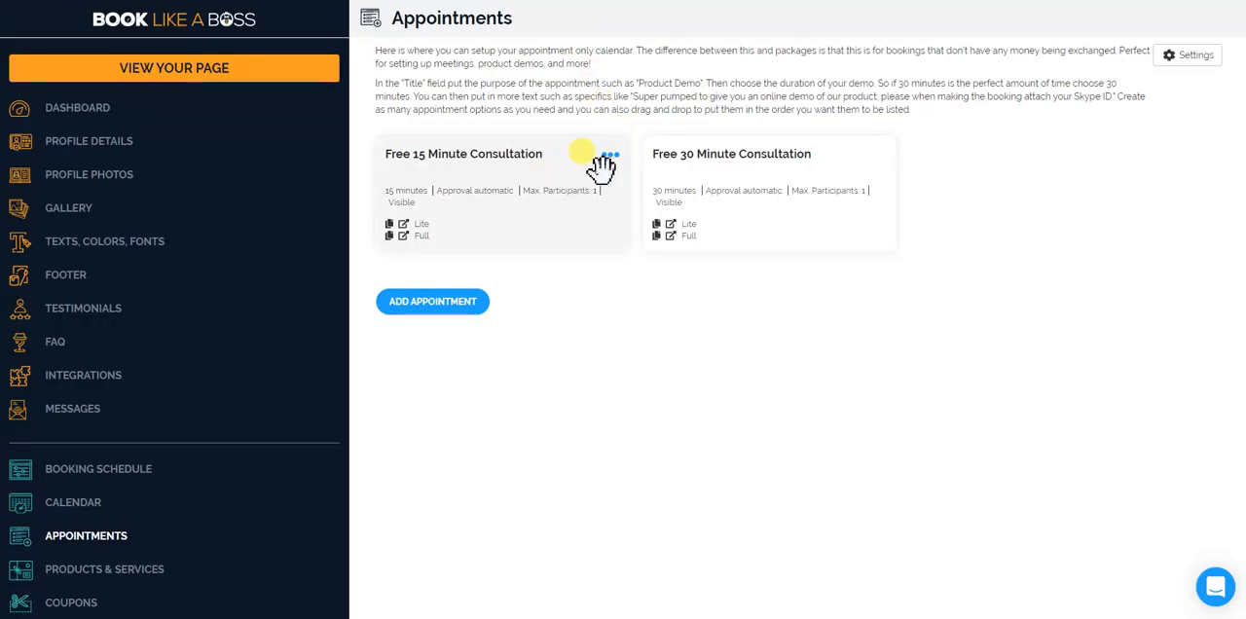
{"action": "left_click", "coordinate": [610, 156]}
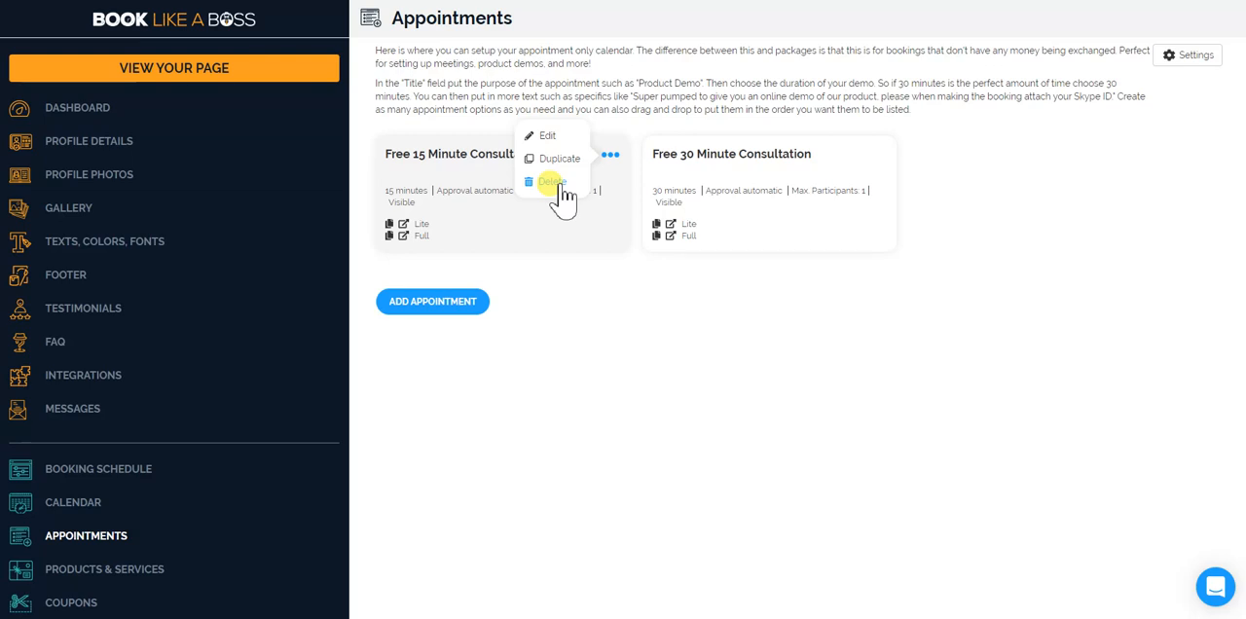
{"action": "left_click", "coordinate": [451, 312]}
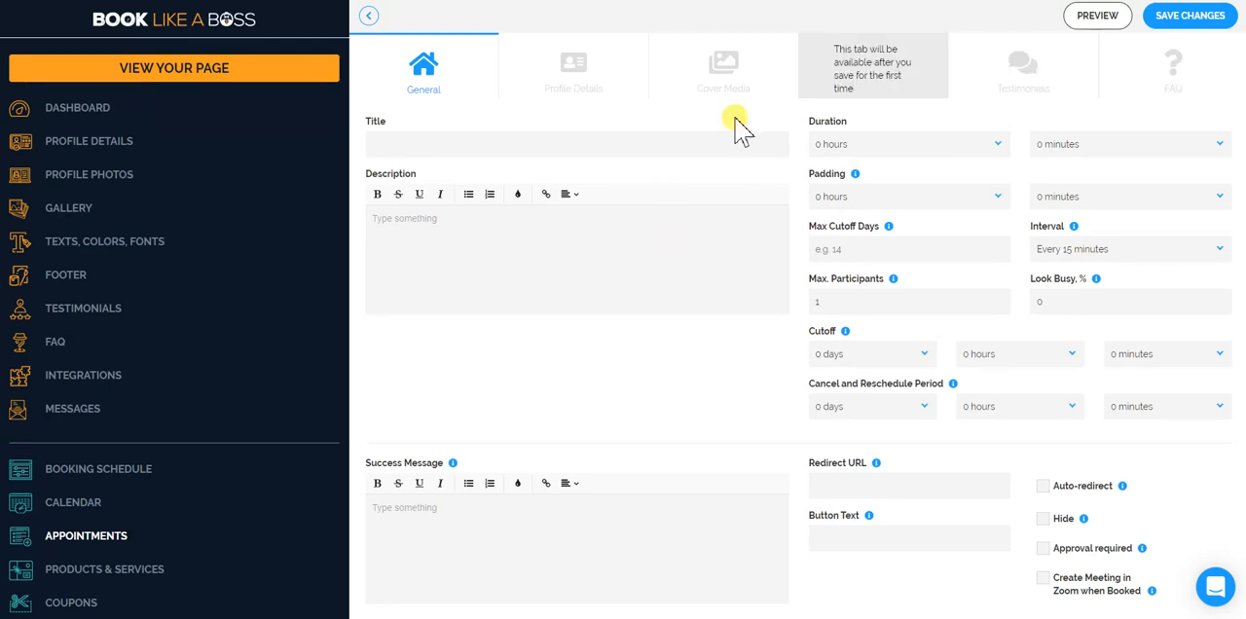
{"action": "left_click", "coordinate": [370, 16]}
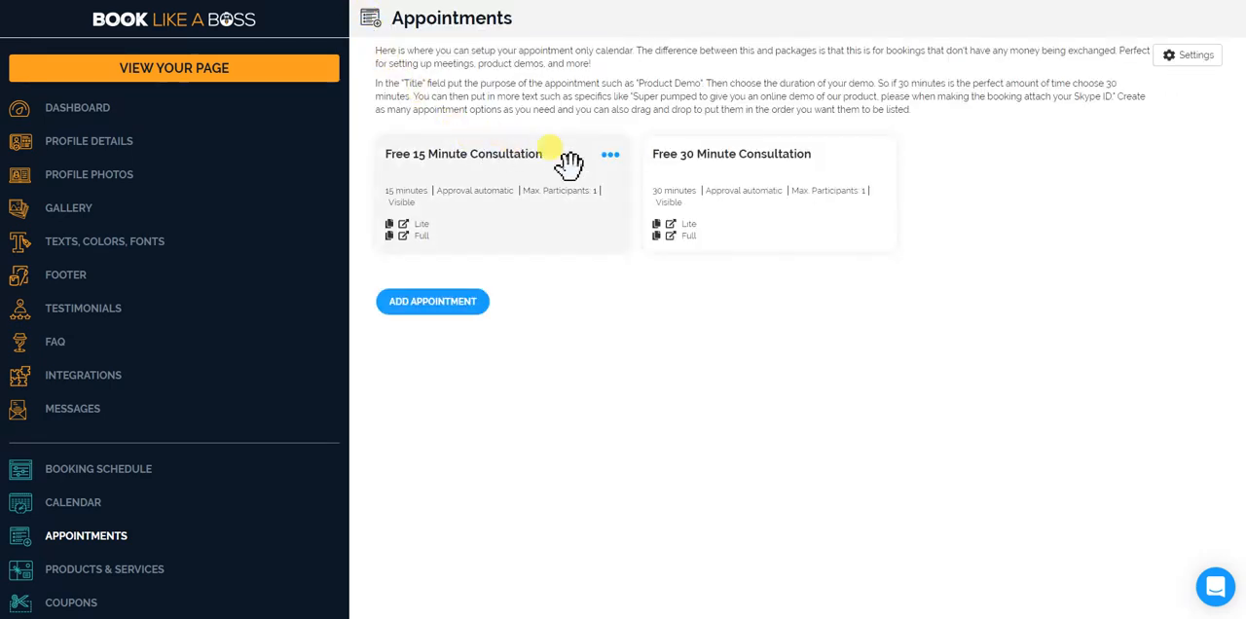
Open the Free 15 Minute Consultation for editing and save it with 15free as the ending of its full URL.
{"action": "left_click", "coordinate": [609, 156]}
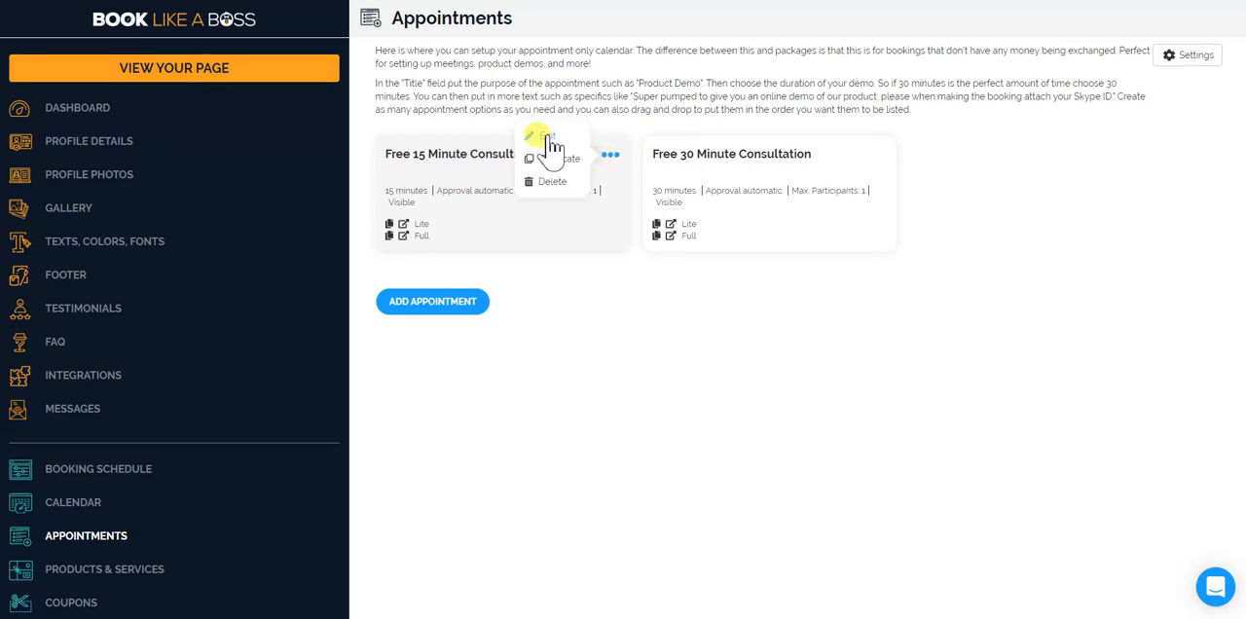
{"action": "left_click", "coordinate": [549, 141]}
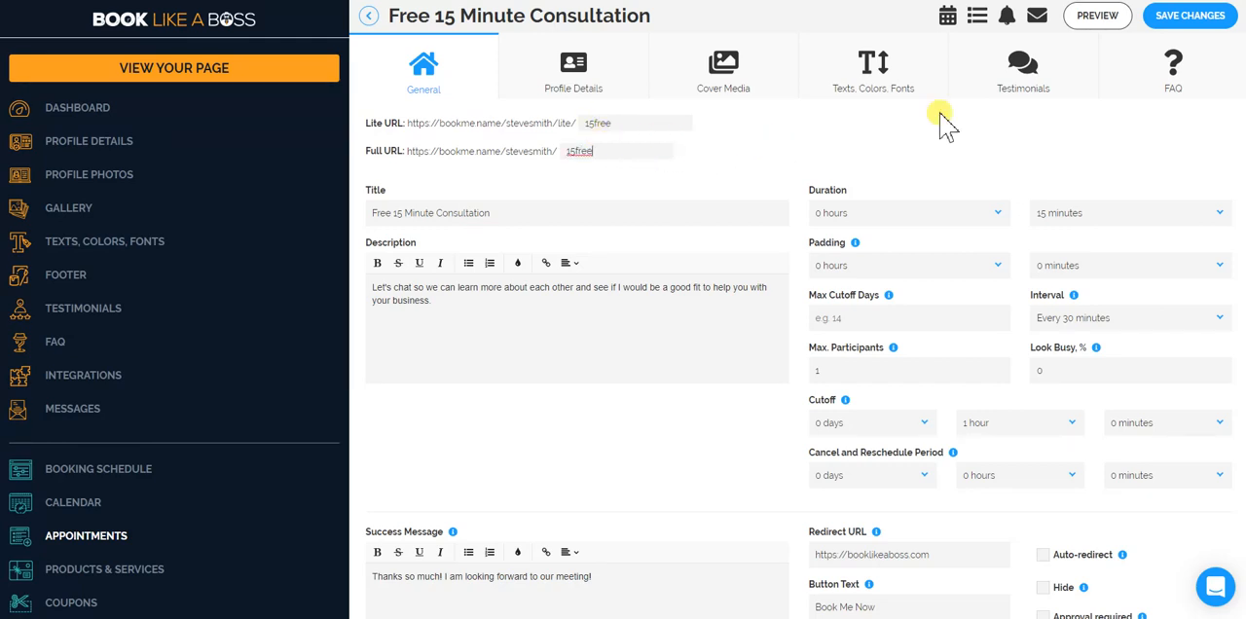
{"action": "left_click", "coordinate": [1202, 19]}
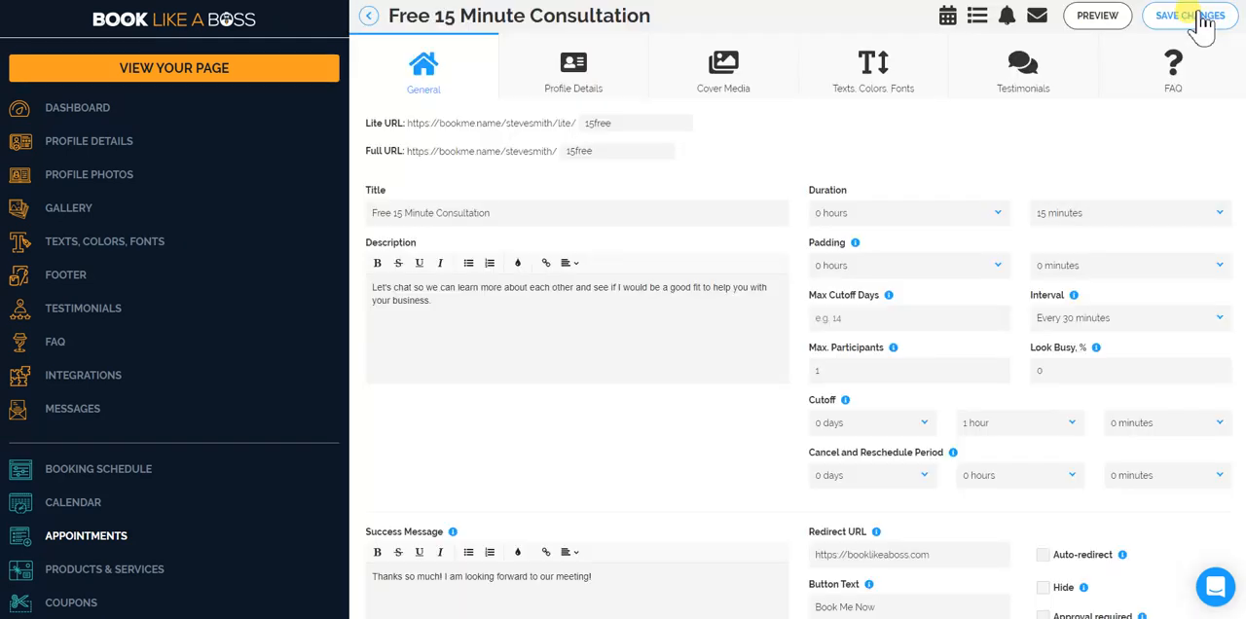
Preview the consultation's page at its full URL and return to the appointment editor.
{"action": "left_click", "coordinate": [1106, 23]}
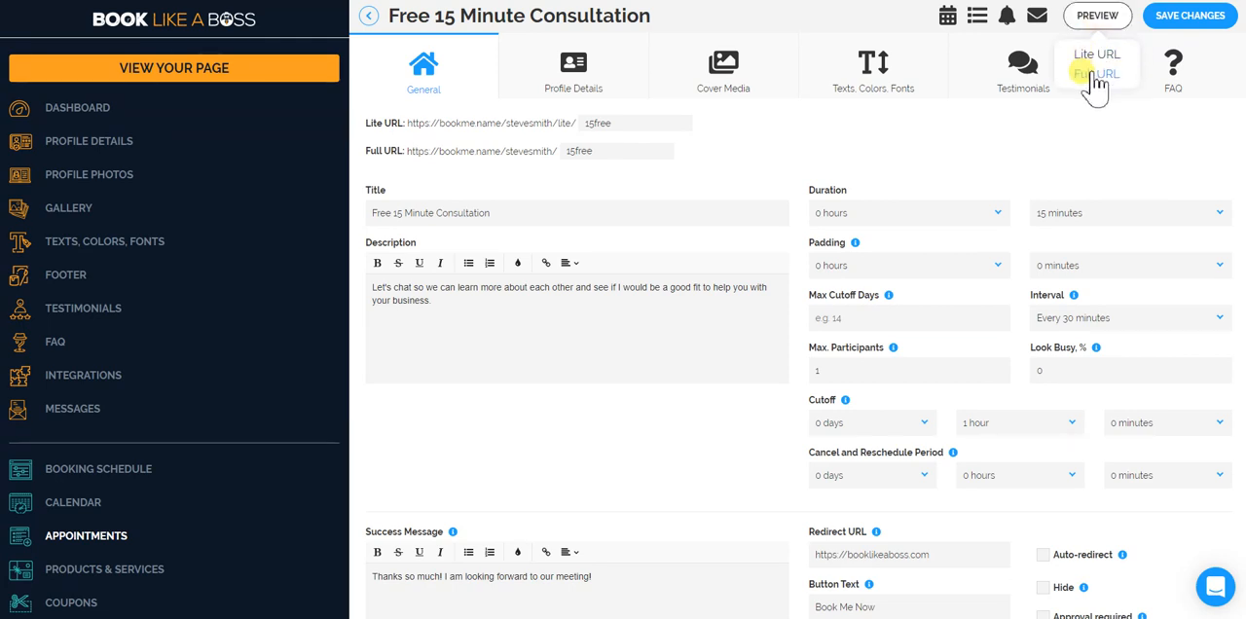
{"action": "left_click", "coordinate": [1094, 75]}
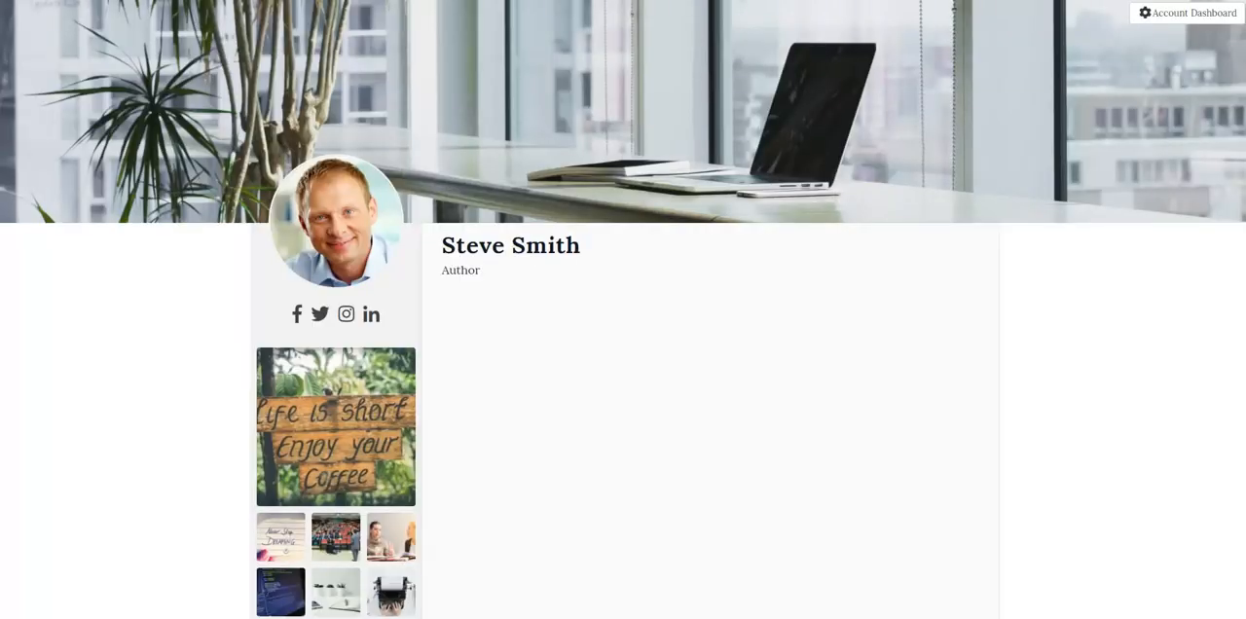
{"action": "left_click", "coordinate": [360, 0]}
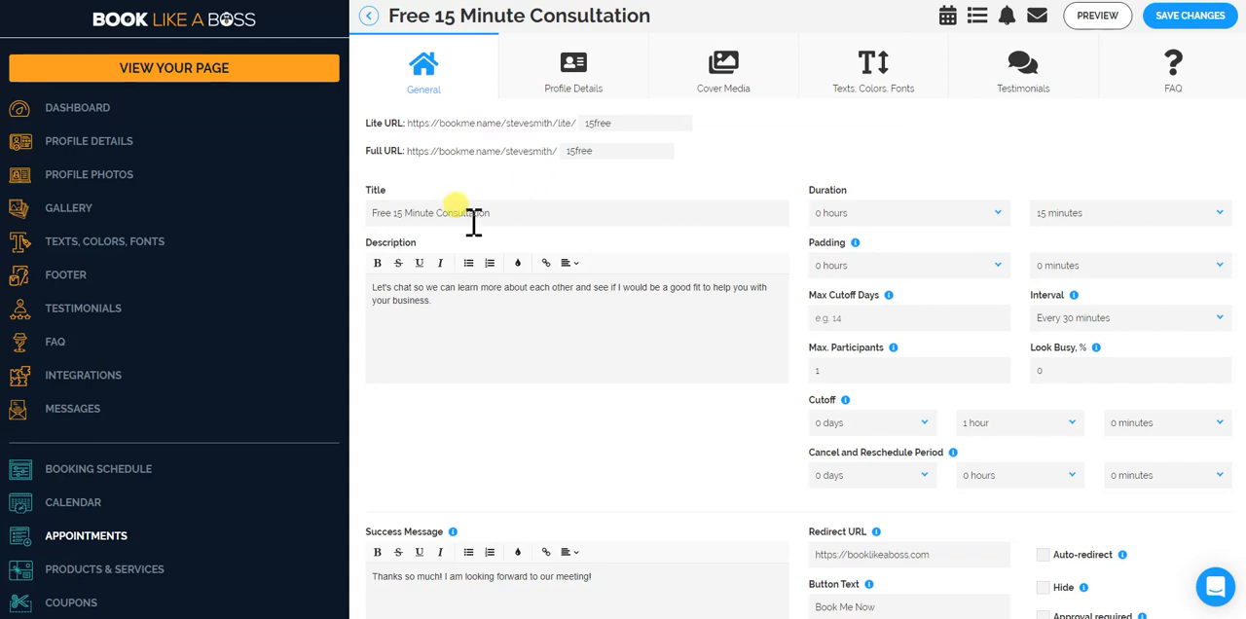
Turn on Global for the Title, About Me and Sidebar Area in the consultation's profile details.
{"action": "left_click", "coordinate": [596, 91]}
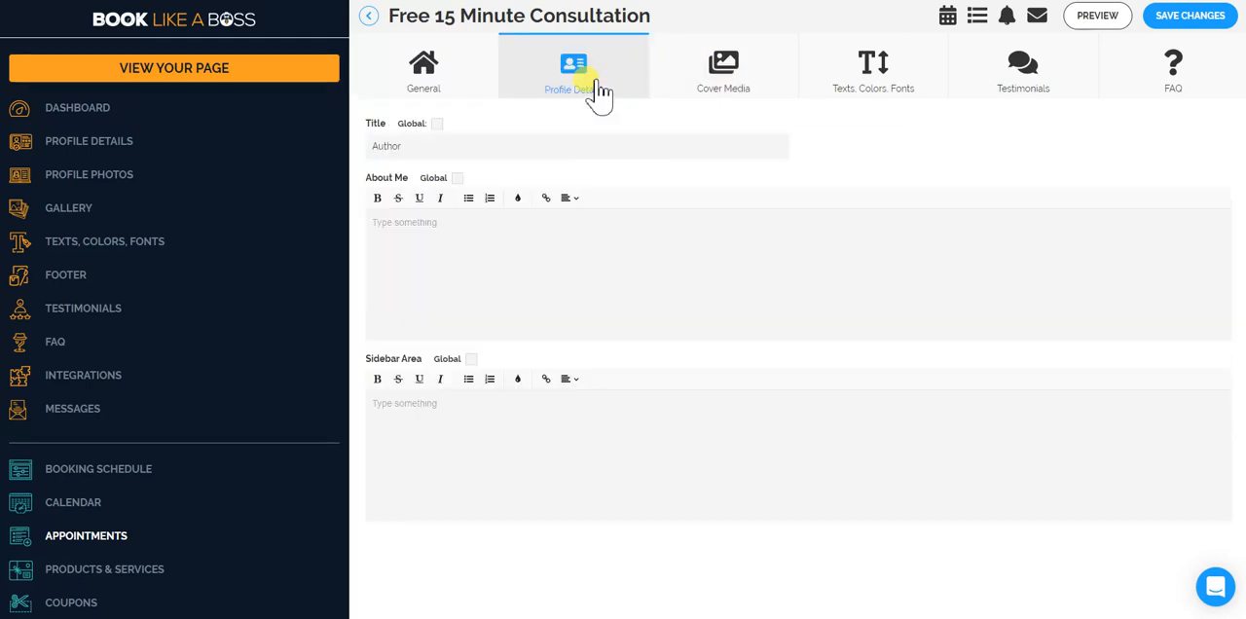
{"action": "left_click", "coordinate": [457, 179]}
{"action": "left_click", "coordinate": [437, 124]}
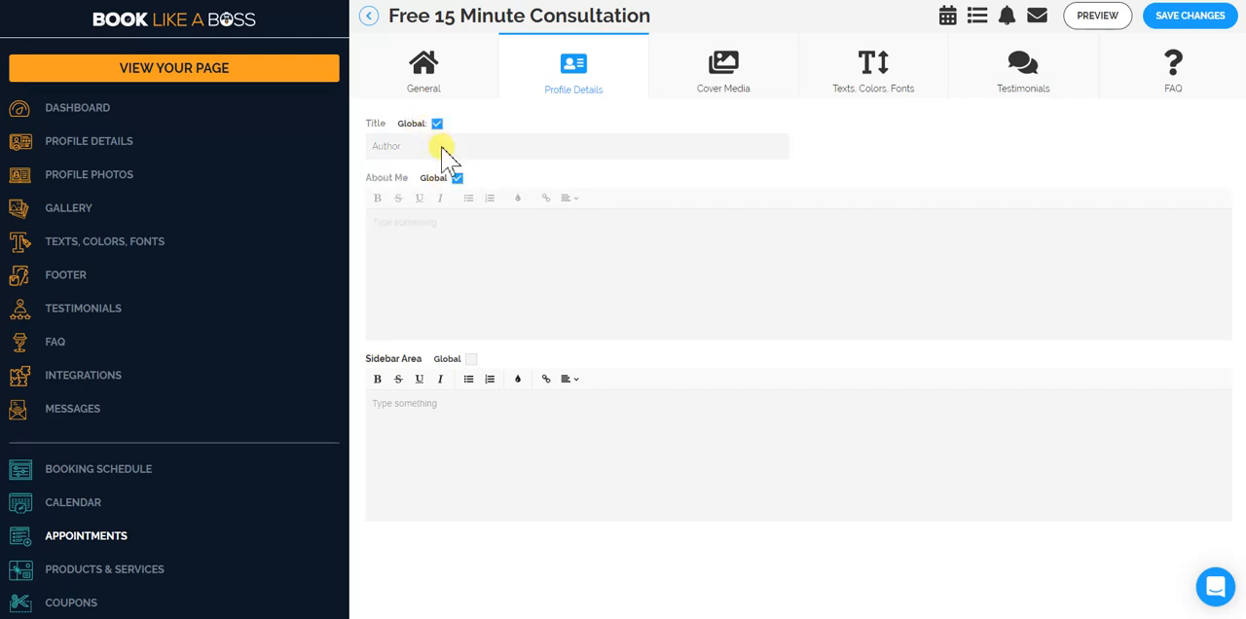
{"action": "left_click", "coordinate": [471, 360]}
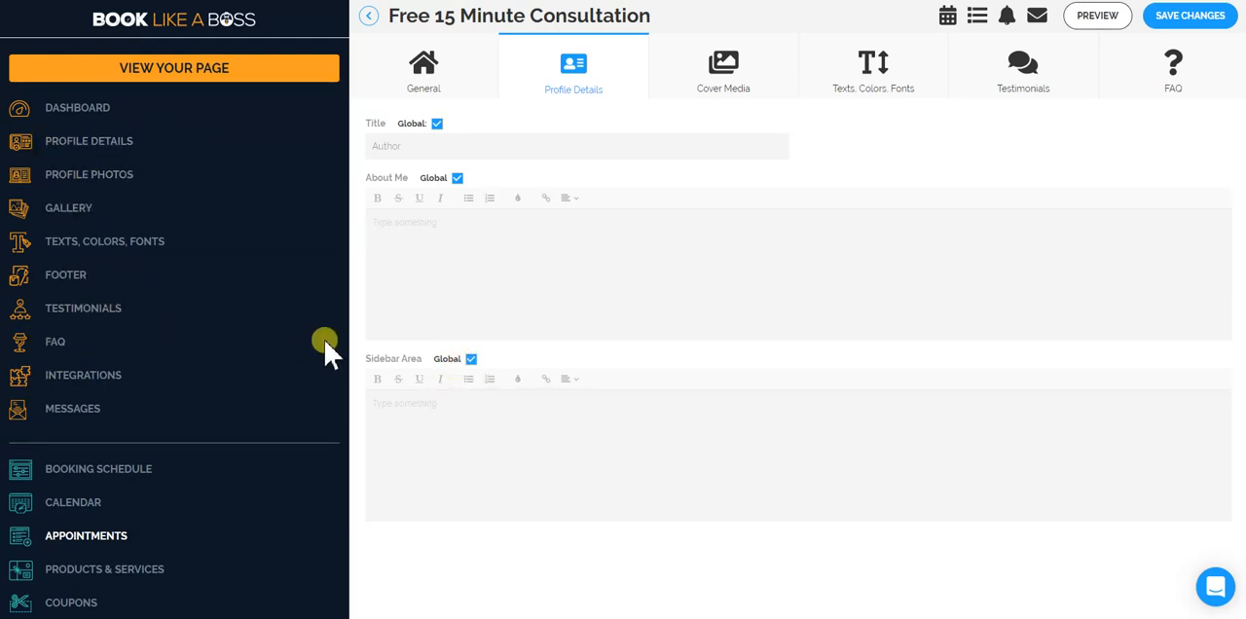
Turn off Global for the Sidebar Area and About Me, save with only the Title global, and preview the full URL page.
{"action": "left_click", "coordinate": [471, 359]}
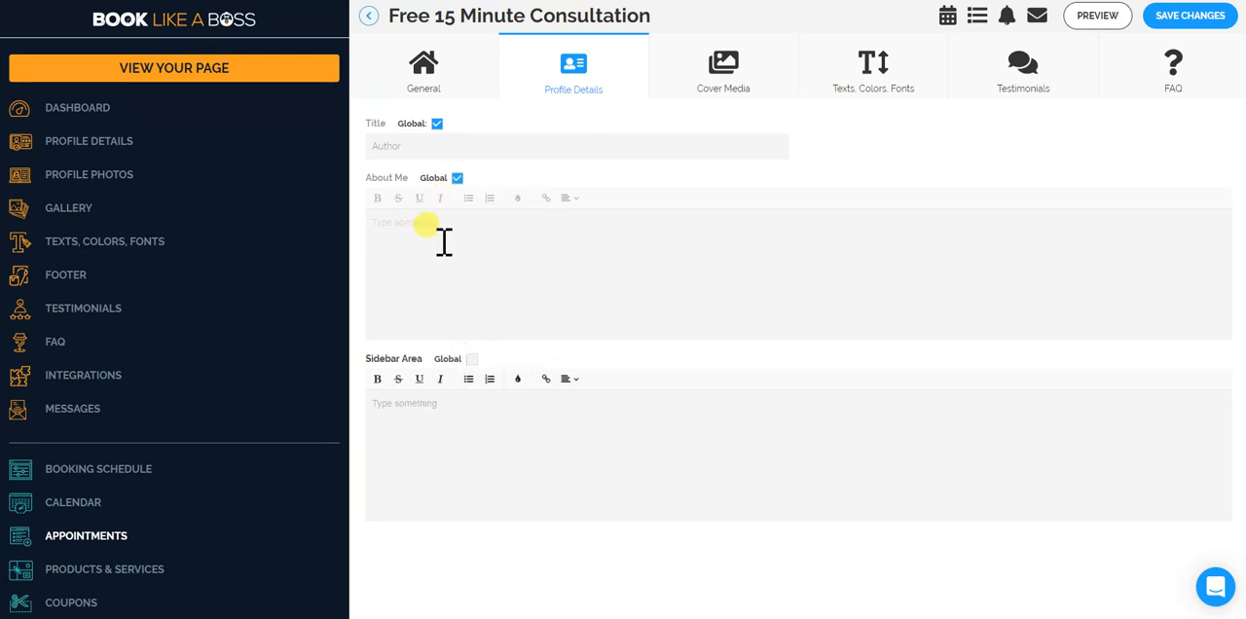
{"action": "left_click", "coordinate": [456, 178]}
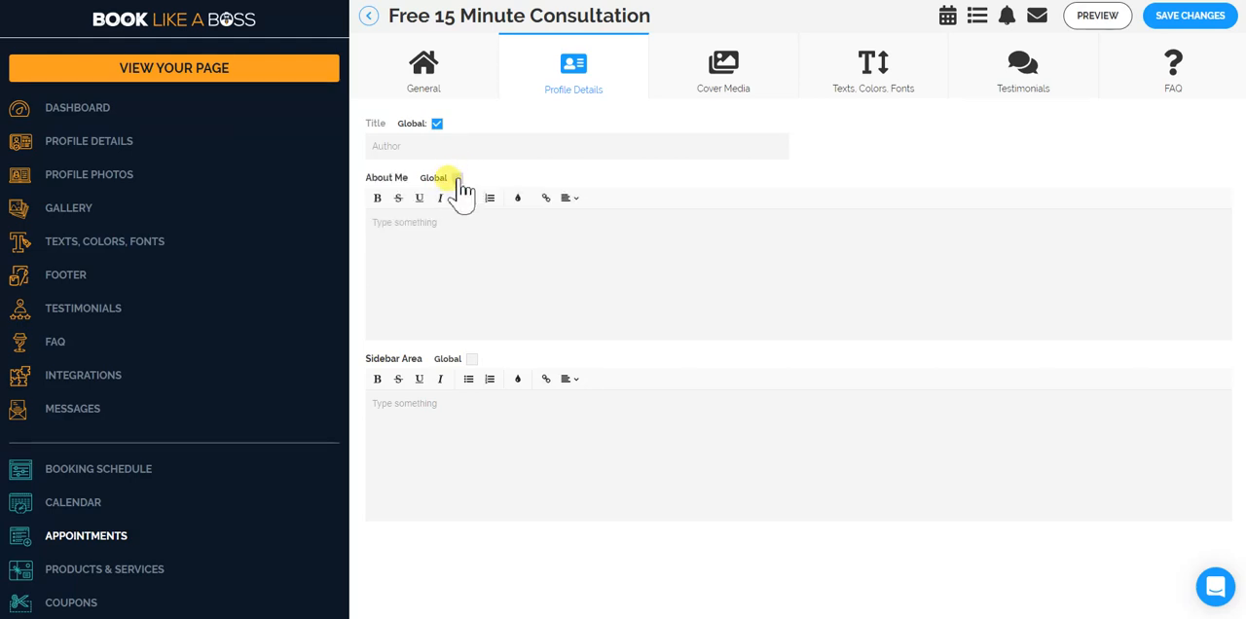
{"action": "left_click", "coordinate": [438, 125]}
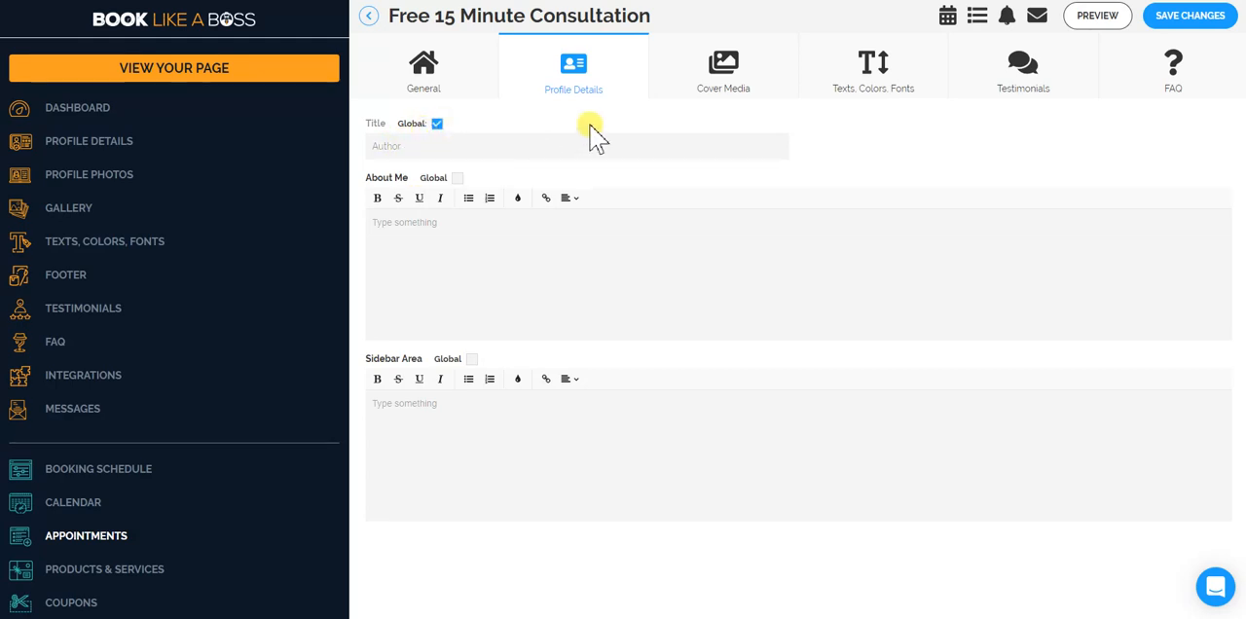
{"action": "left_click", "coordinate": [1188, 16]}
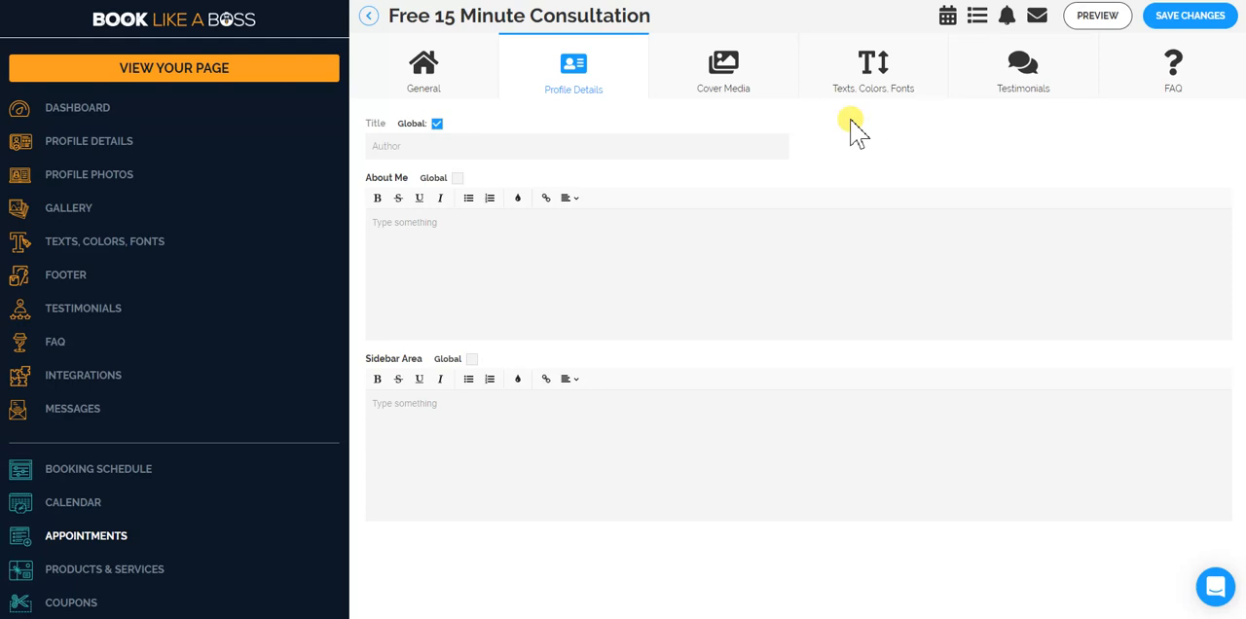
{"action": "left_click", "coordinate": [1104, 27]}
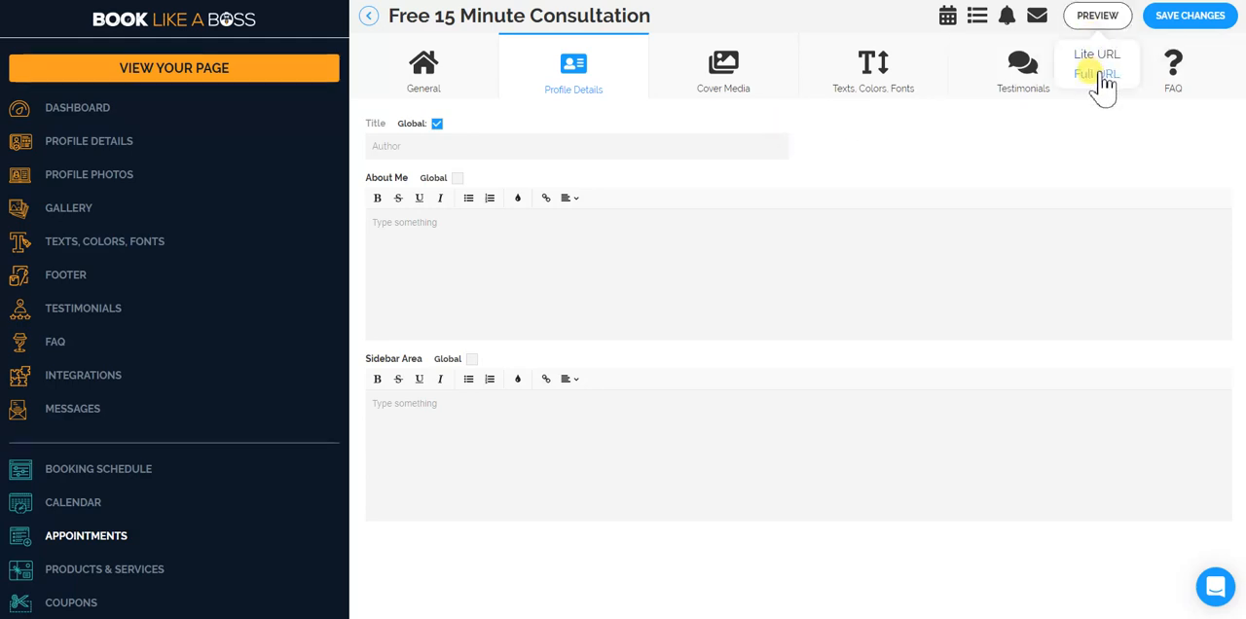
{"action": "left_click", "coordinate": [1098, 75]}
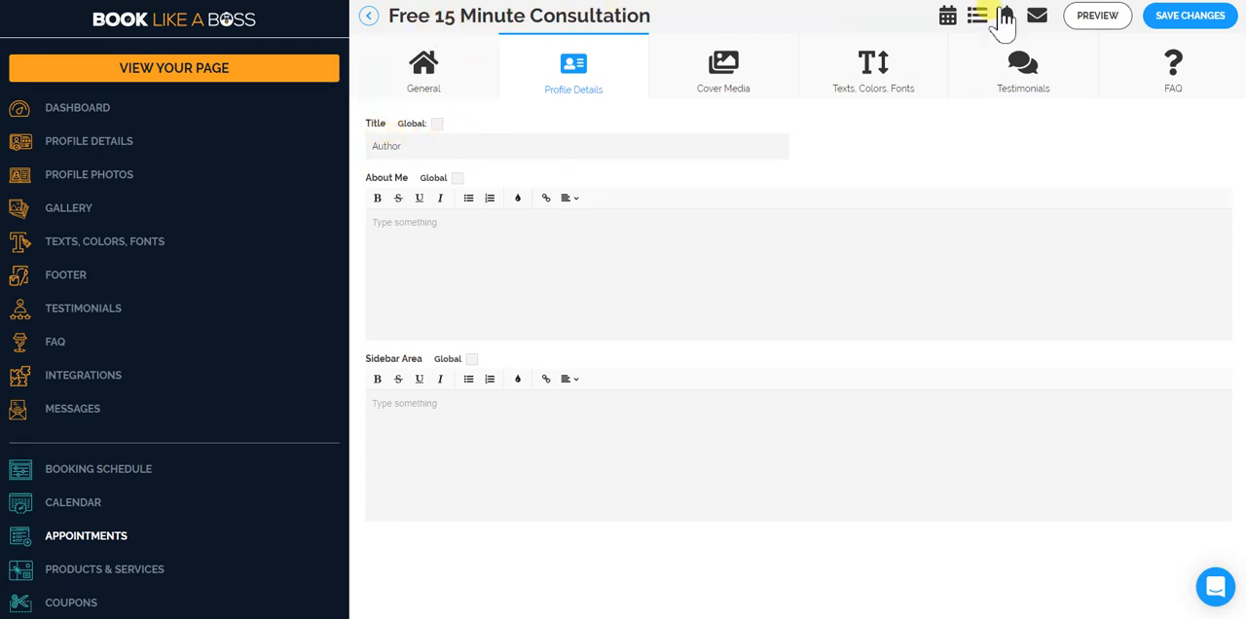
Turn off Global for the Title, save the profile details and preview the full URL page again.
{"action": "left_click", "coordinate": [1183, 18]}
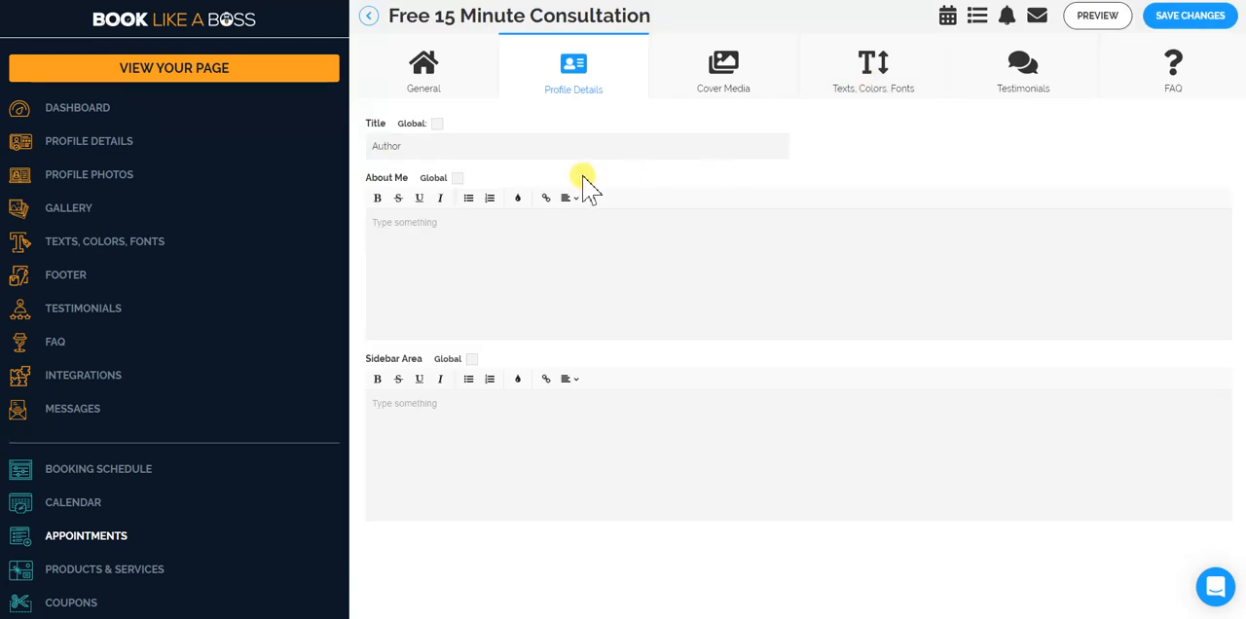
{"action": "left_click", "coordinate": [1095, 18]}
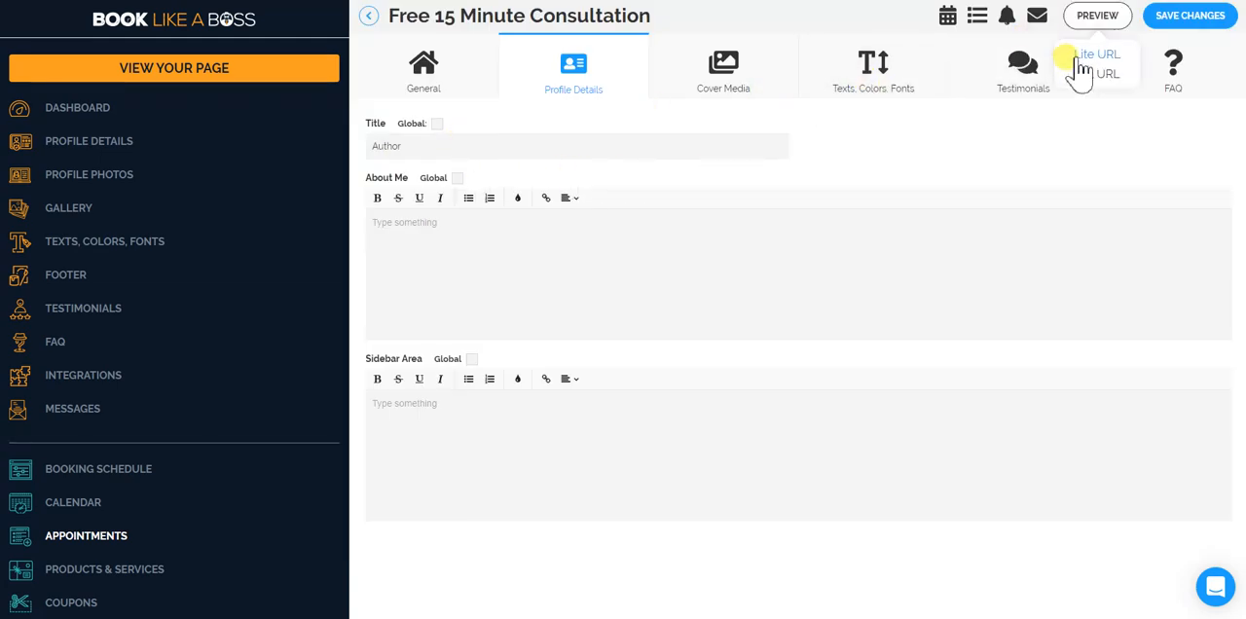
{"action": "left_click", "coordinate": [1076, 78]}
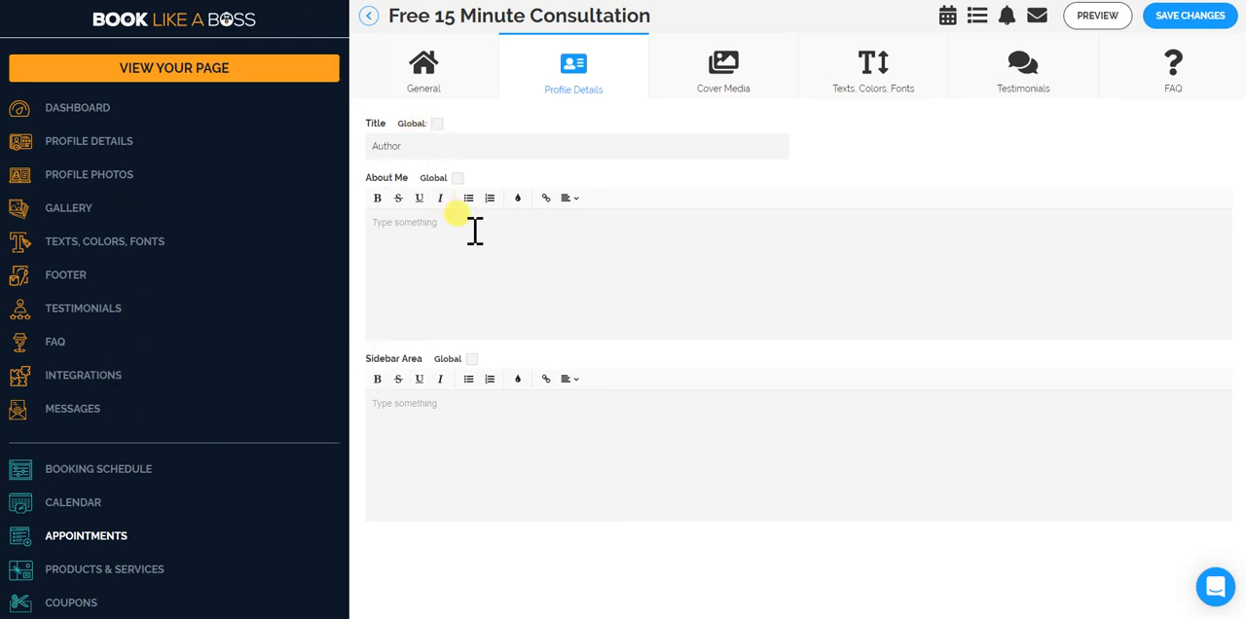
Turn Global on and back off for About Me, and save the profile details.
{"action": "left_click", "coordinate": [457, 180]}
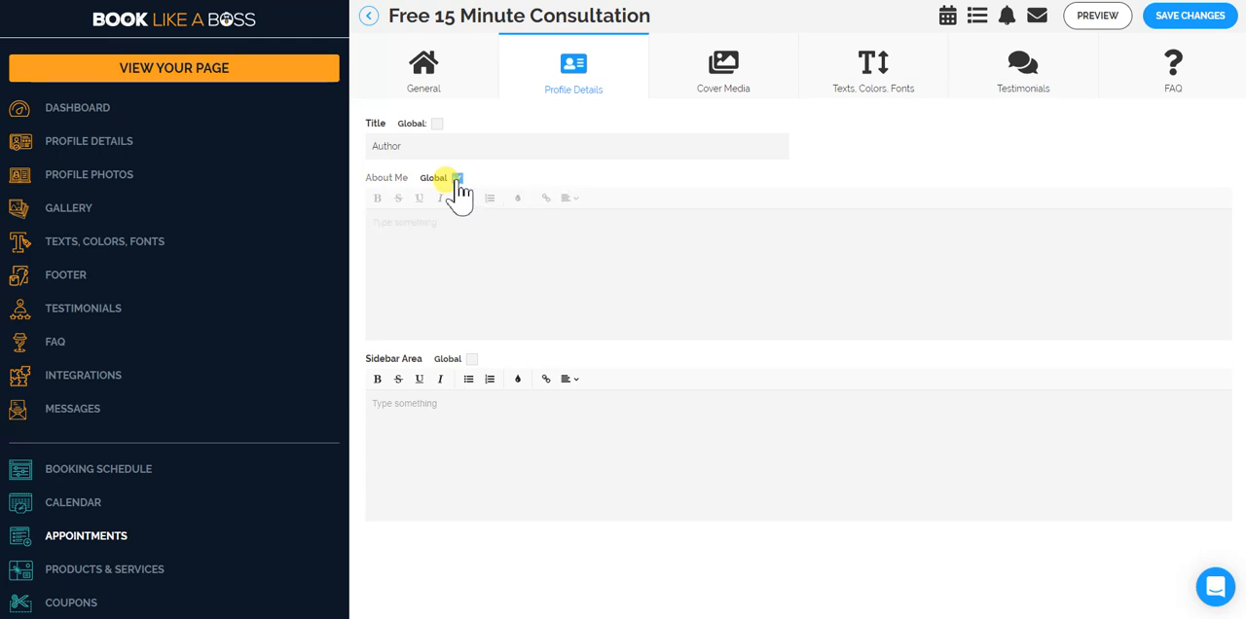
{"action": "left_click", "coordinate": [456, 179]}
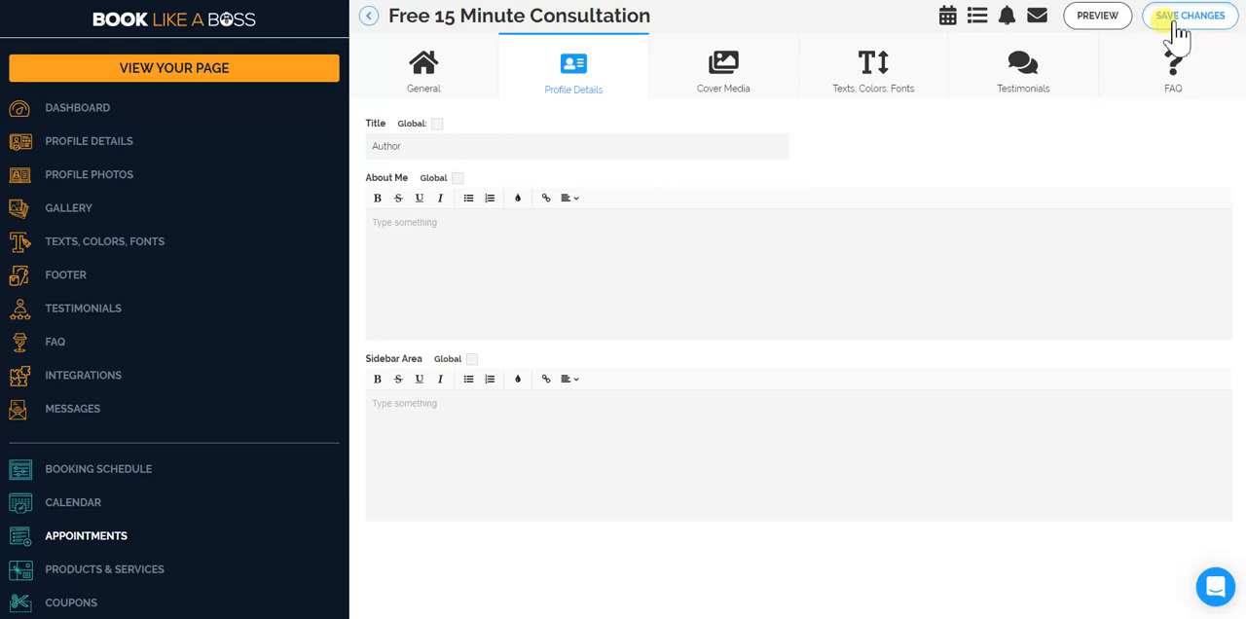
{"action": "left_click", "coordinate": [1178, 32]}
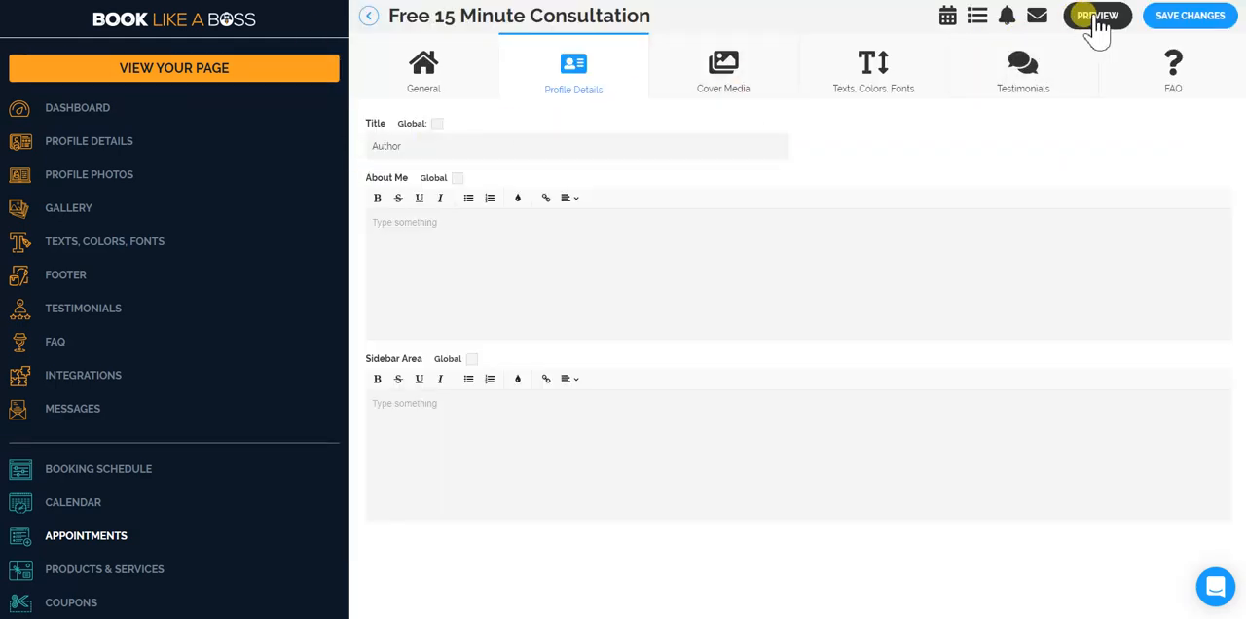
Preview the consultation's full URL page and examine its profile area, sidebar, Book Me and Testimonials sections.
{"action": "left_click", "coordinate": [1097, 24]}
{"action": "left_click", "coordinate": [1091, 78]}
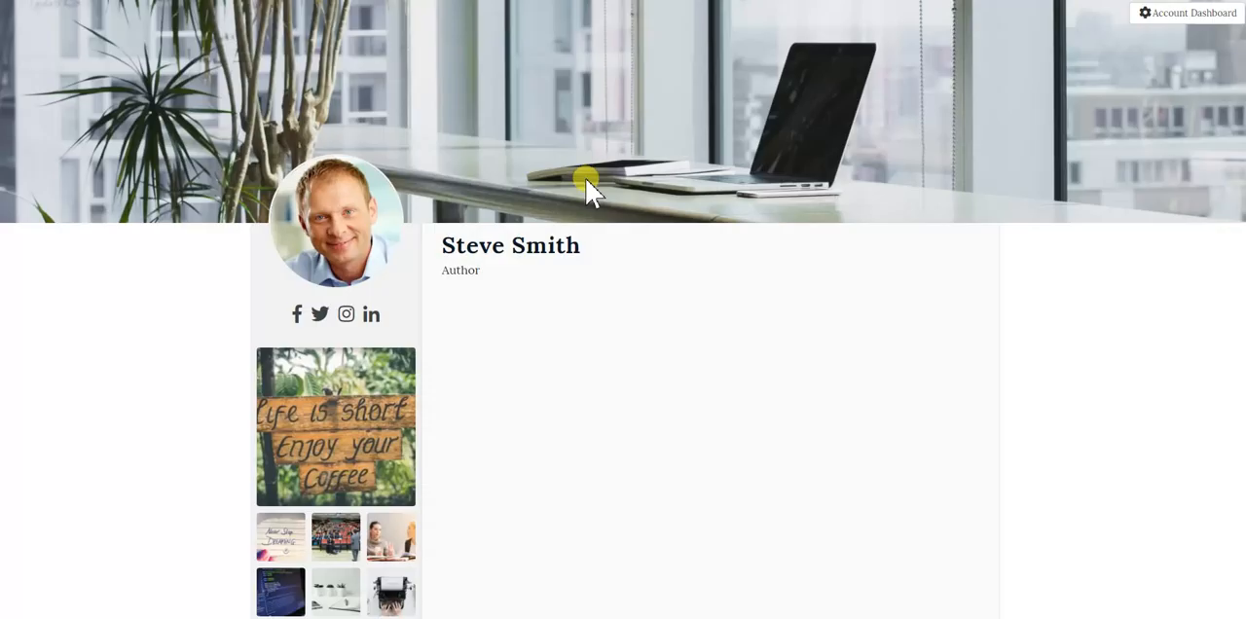
{"action": "scroll", "coordinate": [599, 195], "scroll_direction": "down", "scroll_amount": 5}
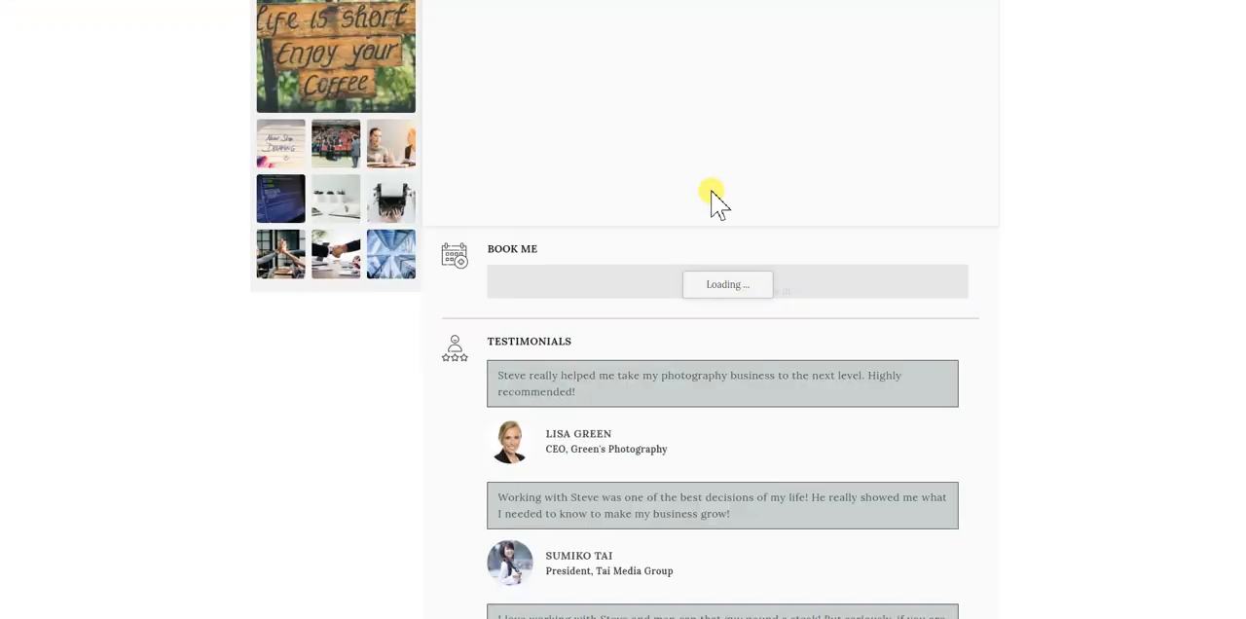
{"action": "scroll", "coordinate": [715, 201], "scroll_direction": "down", "scroll_amount": 1}
{"action": "scroll", "coordinate": [671, 216], "scroll_direction": "up", "scroll_amount": 5}
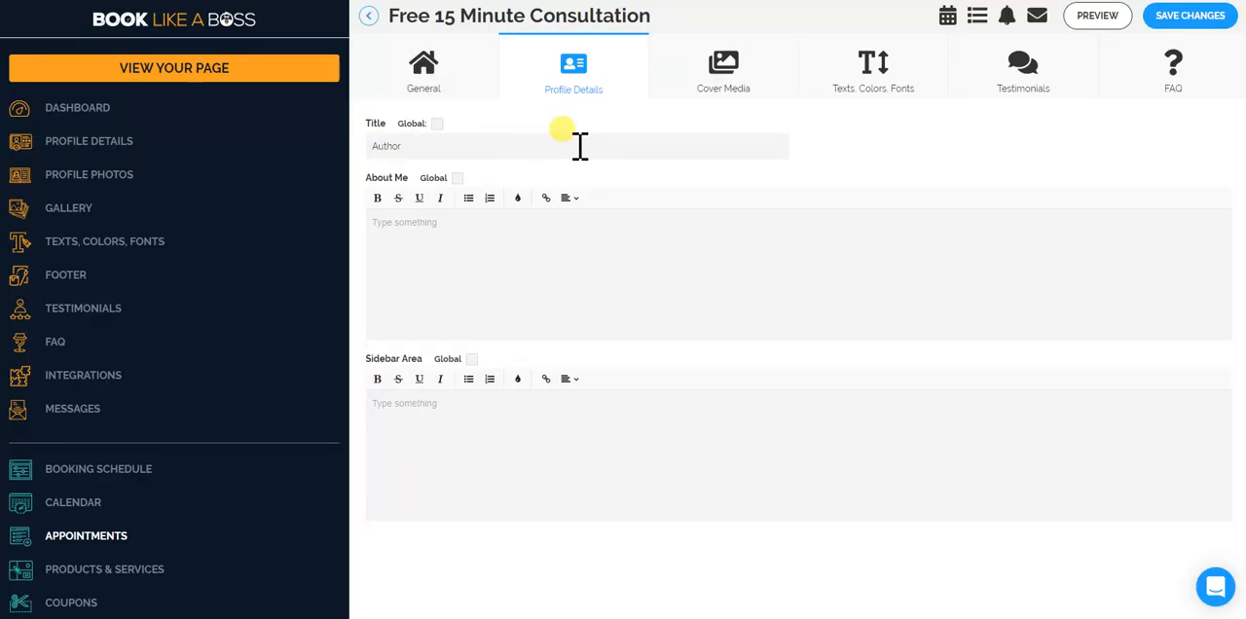
{"action": "scroll", "coordinate": [581, 200], "scroll_direction": "down", "scroll_amount": 2}
{"action": "scroll", "coordinate": [590, 200], "scroll_direction": "up", "scroll_amount": 2}
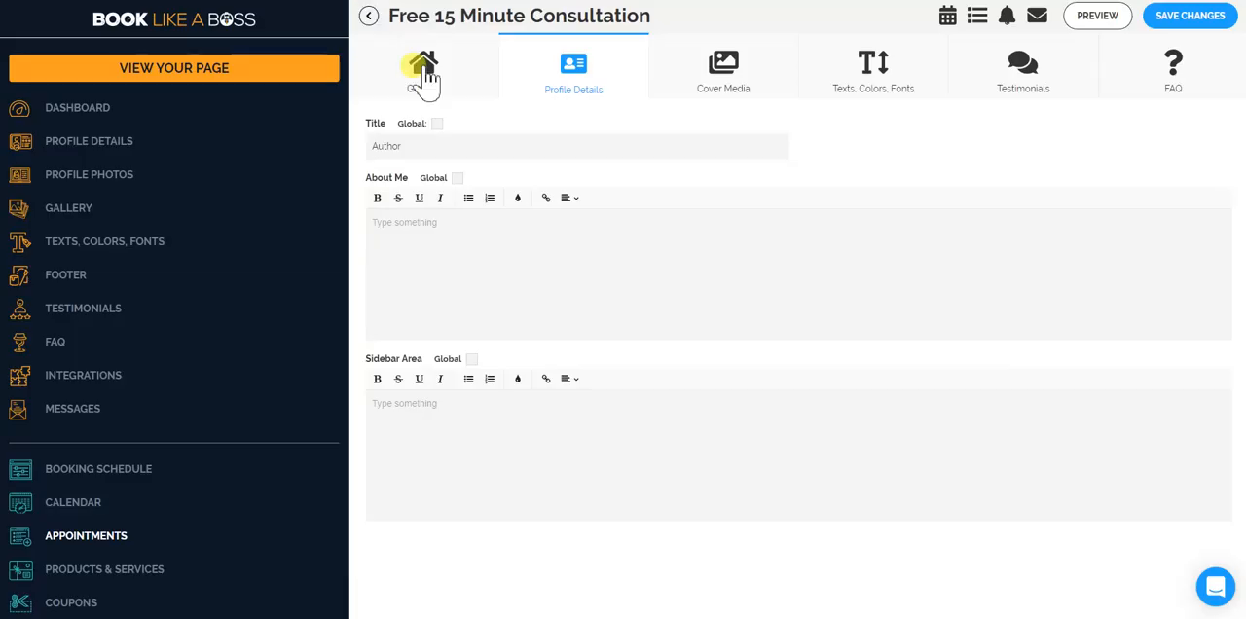
Turn on Global for the Sidebar Area only and save the profile details.
{"action": "left_click", "coordinate": [471, 359]}
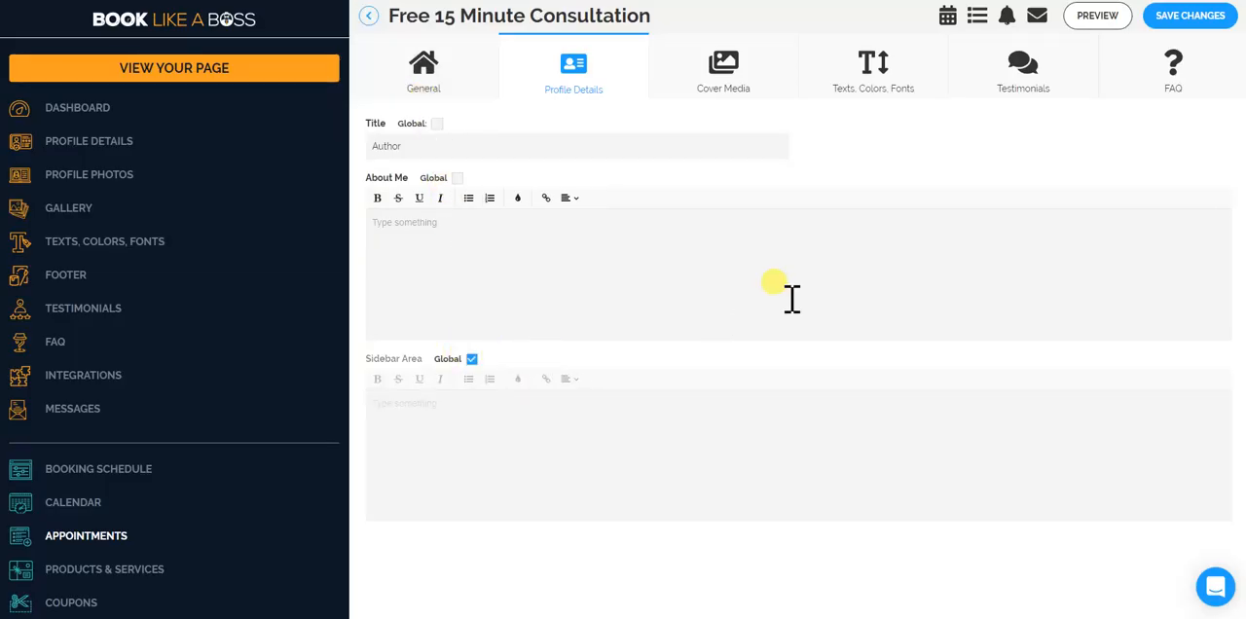
{"action": "left_click", "coordinate": [1173, 16]}
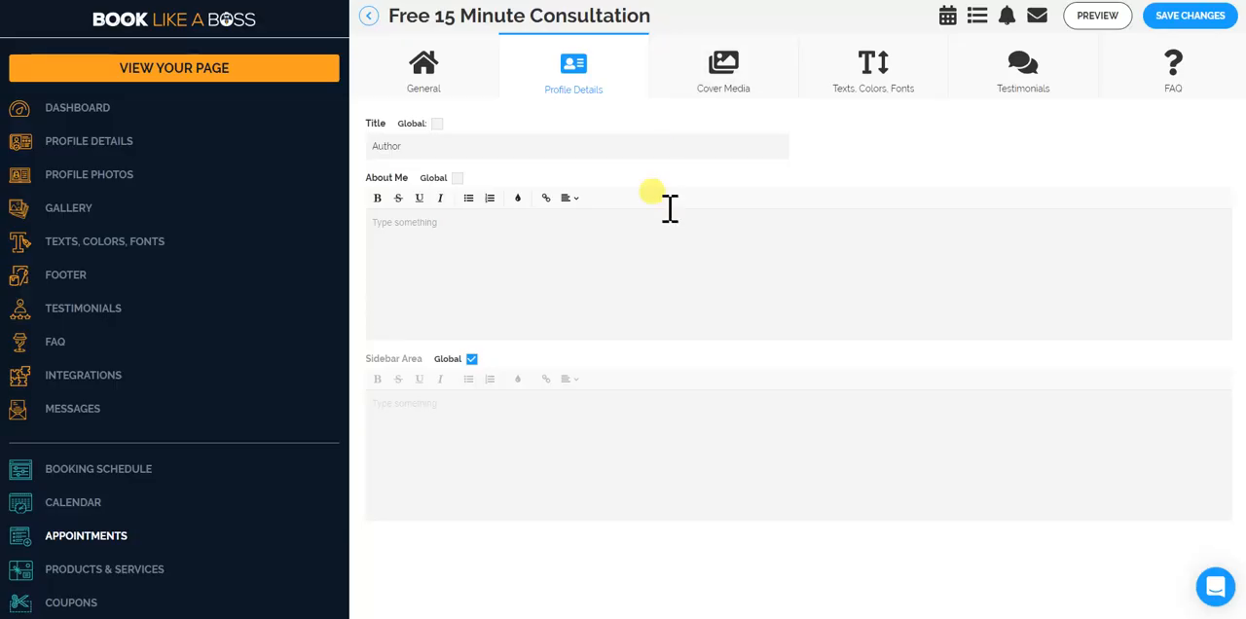
Upload BLAB_facebook_advert_1200x6282 as the consultation's cover photo, cropped to the band with the TAKE BOOKINGS. MAKE MONEY. headline.
{"action": "left_click", "coordinate": [719, 95]}
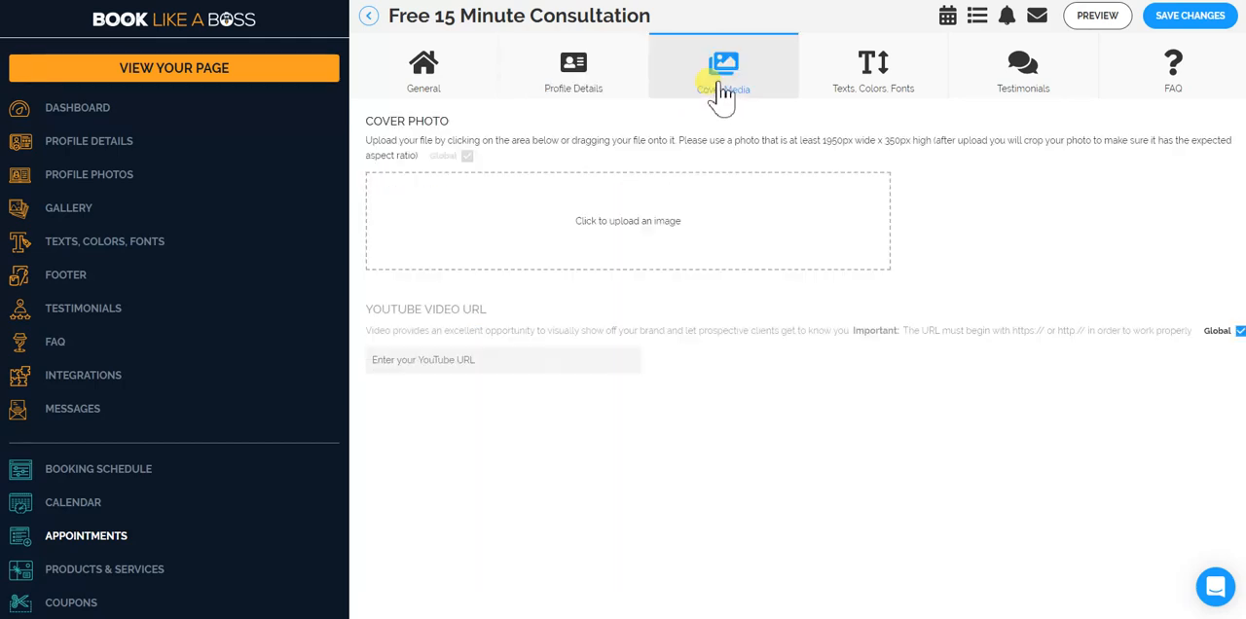
{"action": "left_click", "coordinate": [658, 233]}
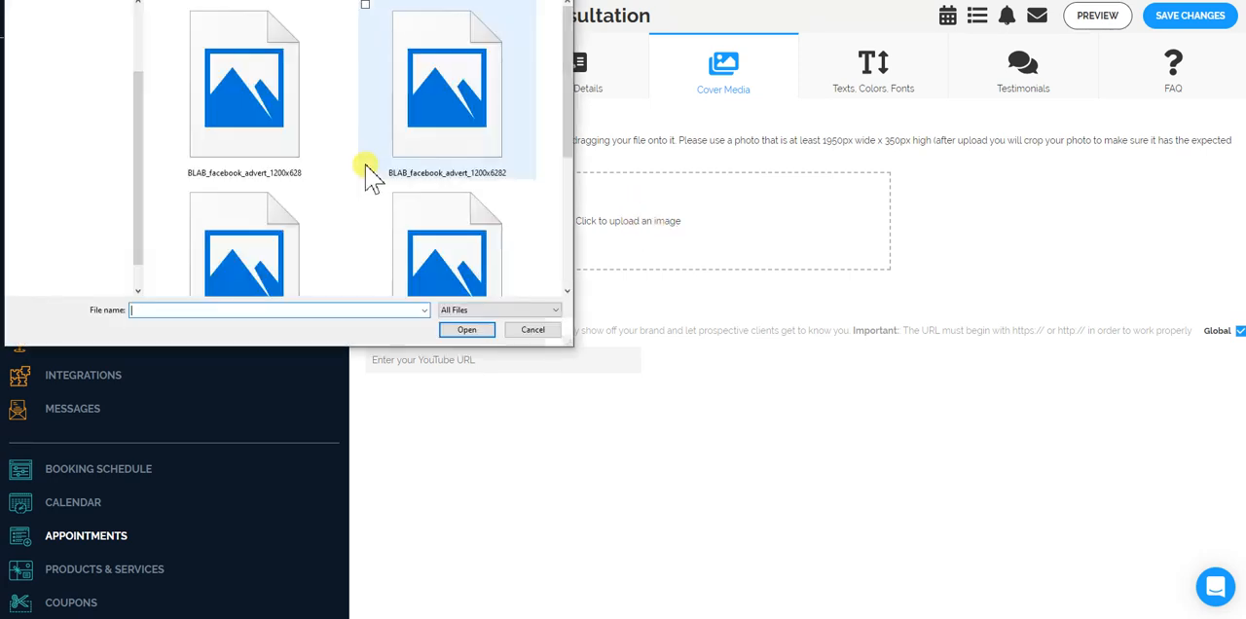
{"action": "left_click", "coordinate": [426, 104]}
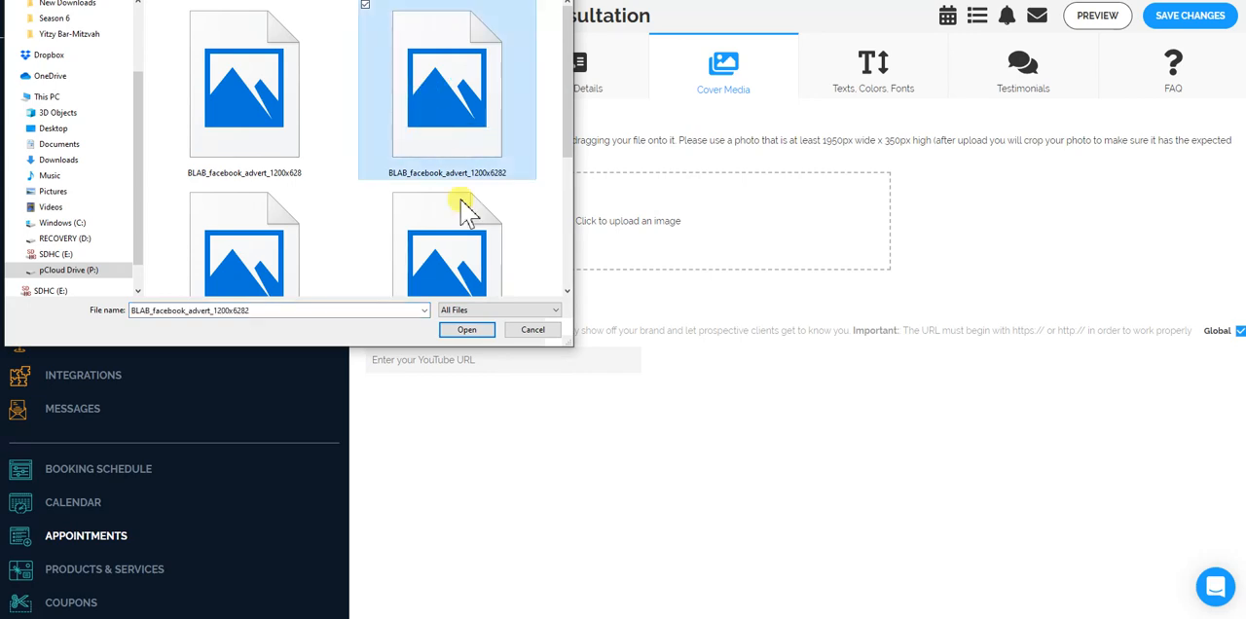
{"action": "left_click", "coordinate": [472, 330]}
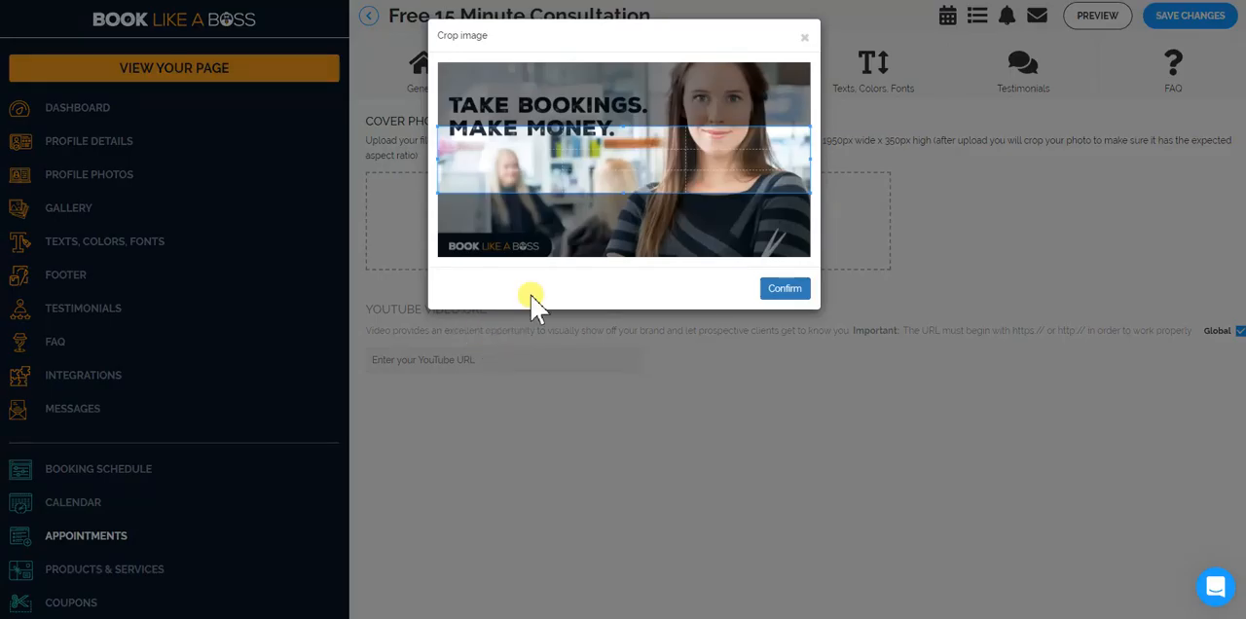
{"action": "left_click_drag", "start_coordinate": [548, 159], "coordinate": [563, 115]}
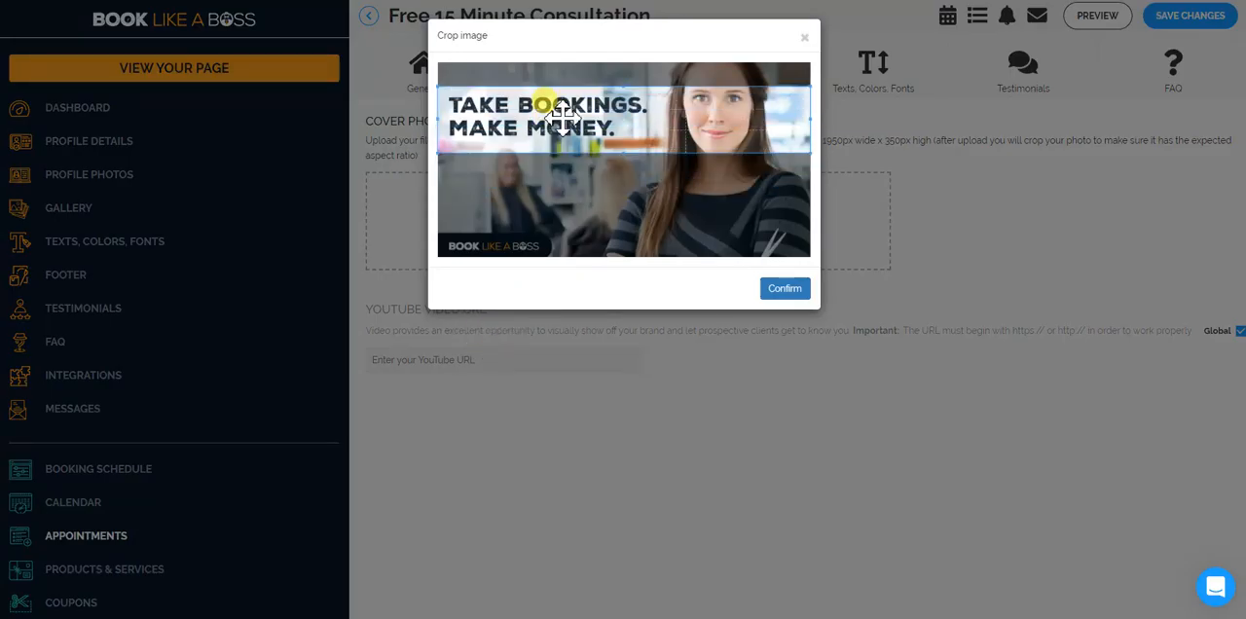
{"action": "left_click", "coordinate": [789, 288]}
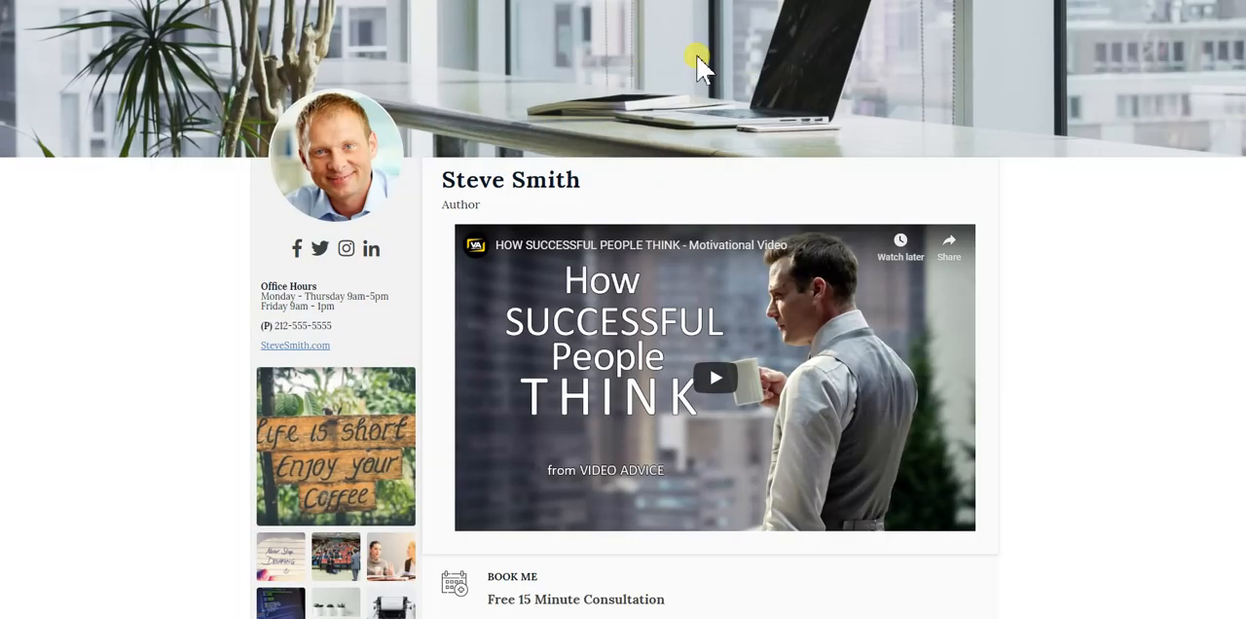
Turn off Global for the cover photo and for the YouTube video URL, saving the changes after each.
{"action": "scroll", "coordinate": [662, 76], "scroll_direction": "up", "scroll_amount": 1}
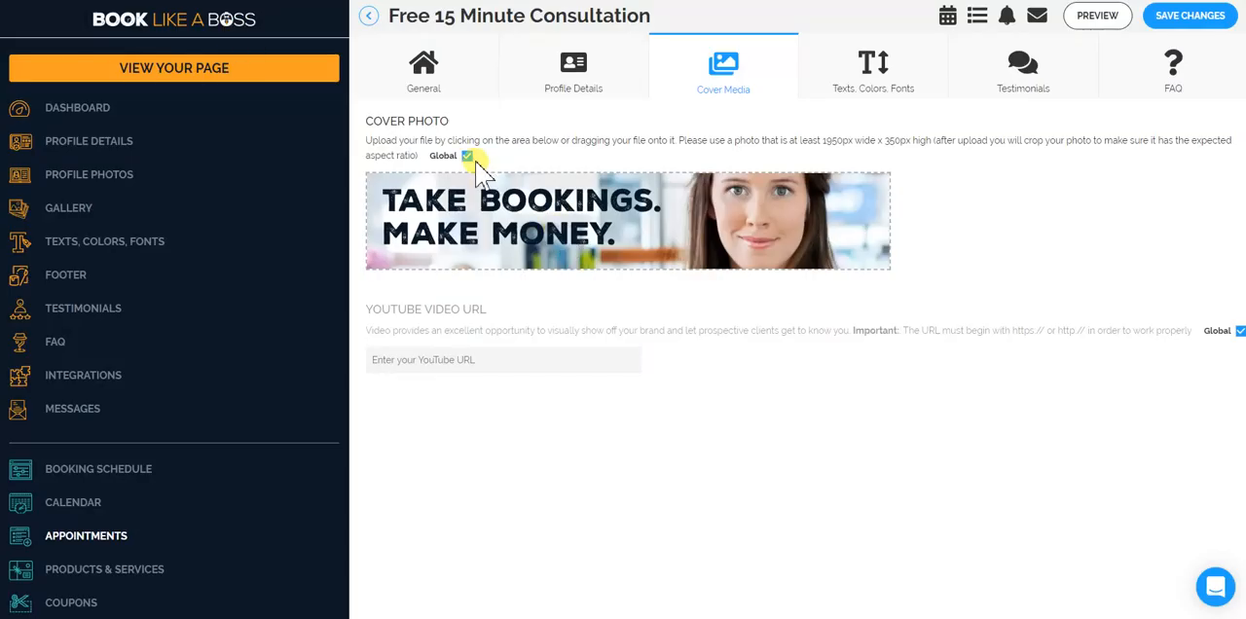
{"action": "left_click", "coordinate": [1190, 21]}
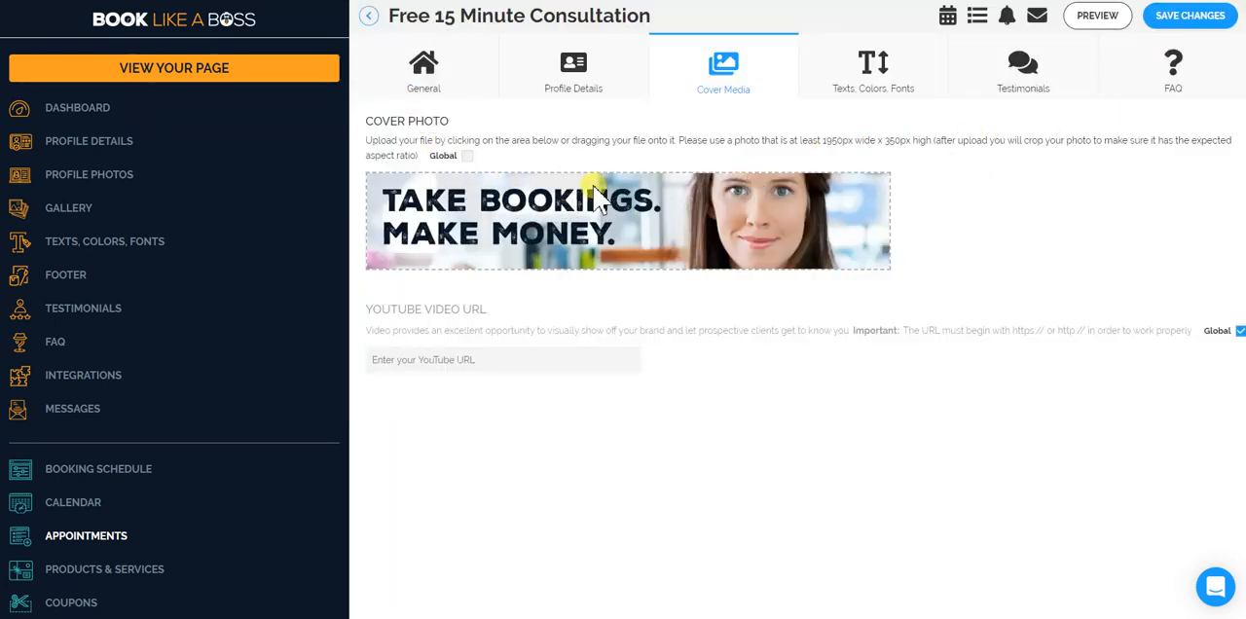
{"action": "left_click", "coordinate": [1239, 19]}
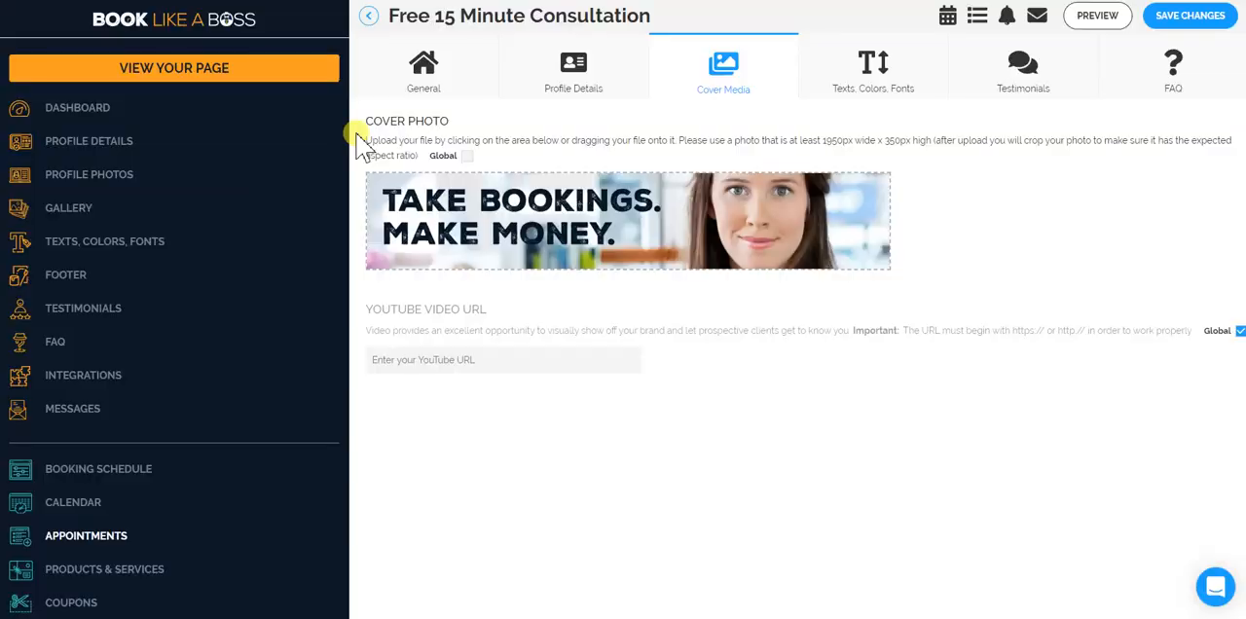
{"action": "left_click", "coordinate": [1240, 332]}
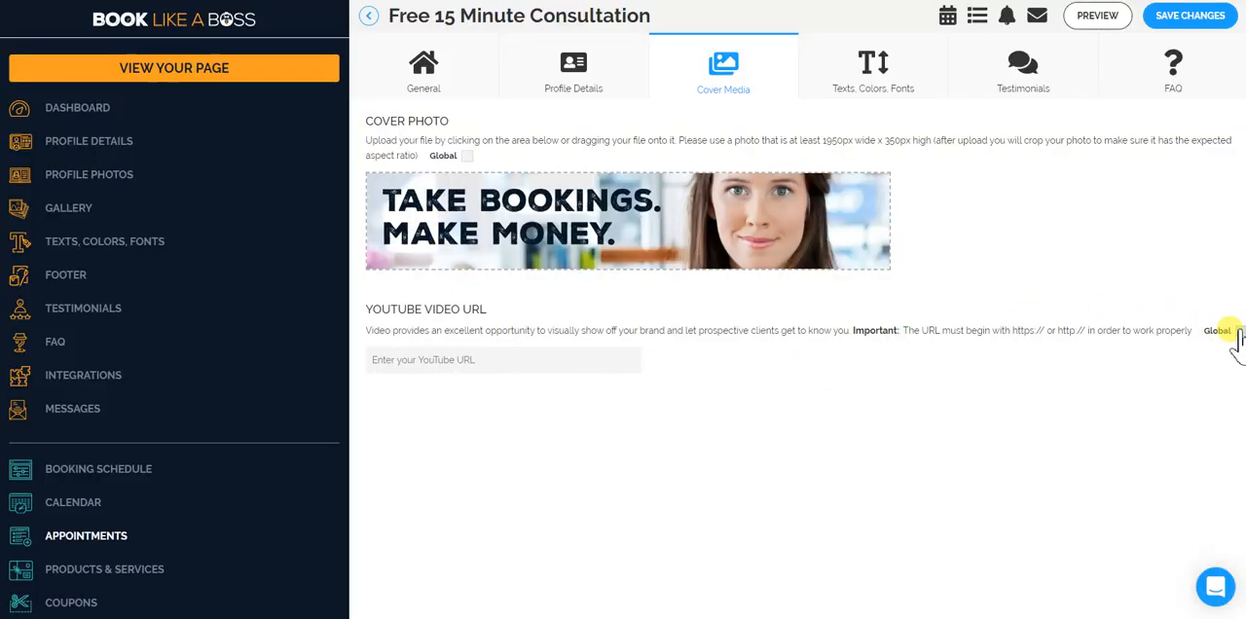
{"action": "left_click", "coordinate": [1190, 28]}
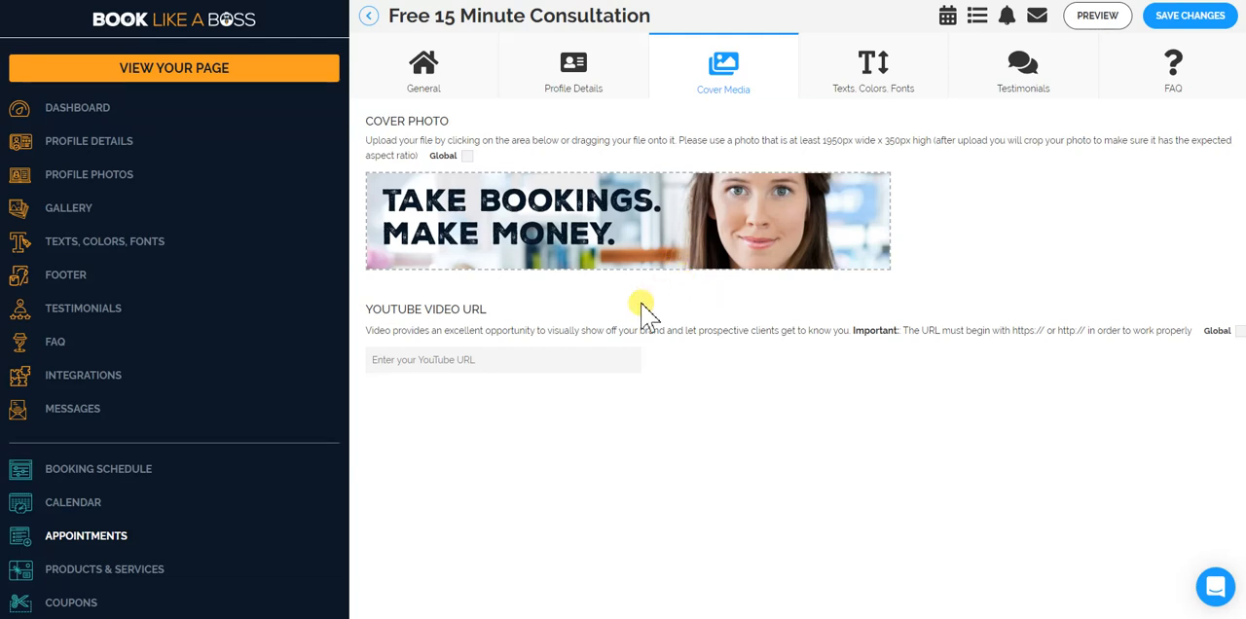
Examine the consultation's Text Customizations and Mobile & Tab Customizations options, including the font, section headers and tab names.
{"action": "left_click", "coordinate": [843, 84]}
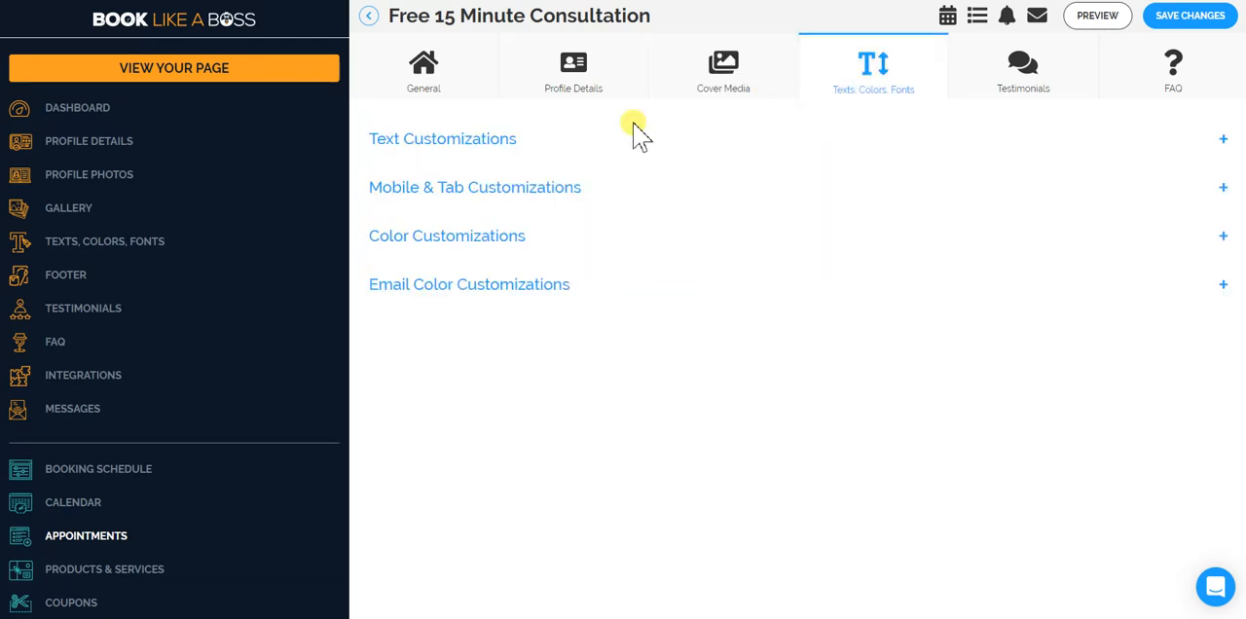
{"action": "left_click", "coordinate": [517, 153]}
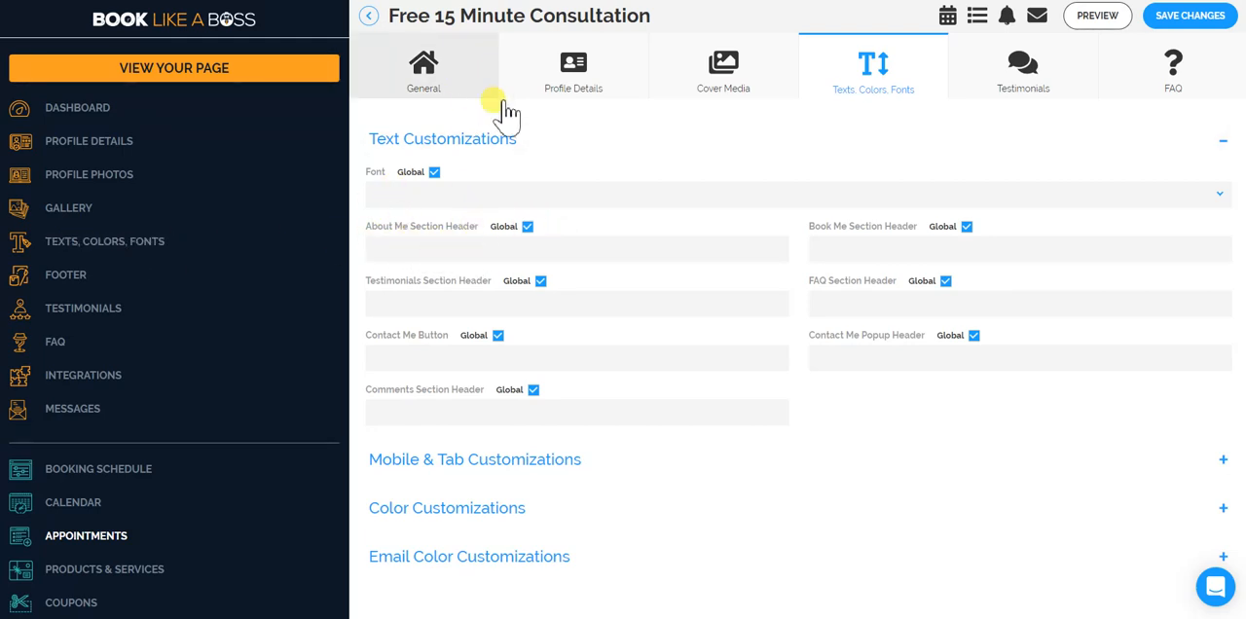
{"action": "scroll", "coordinate": [545, 321], "scroll_direction": "down", "scroll_amount": 1}
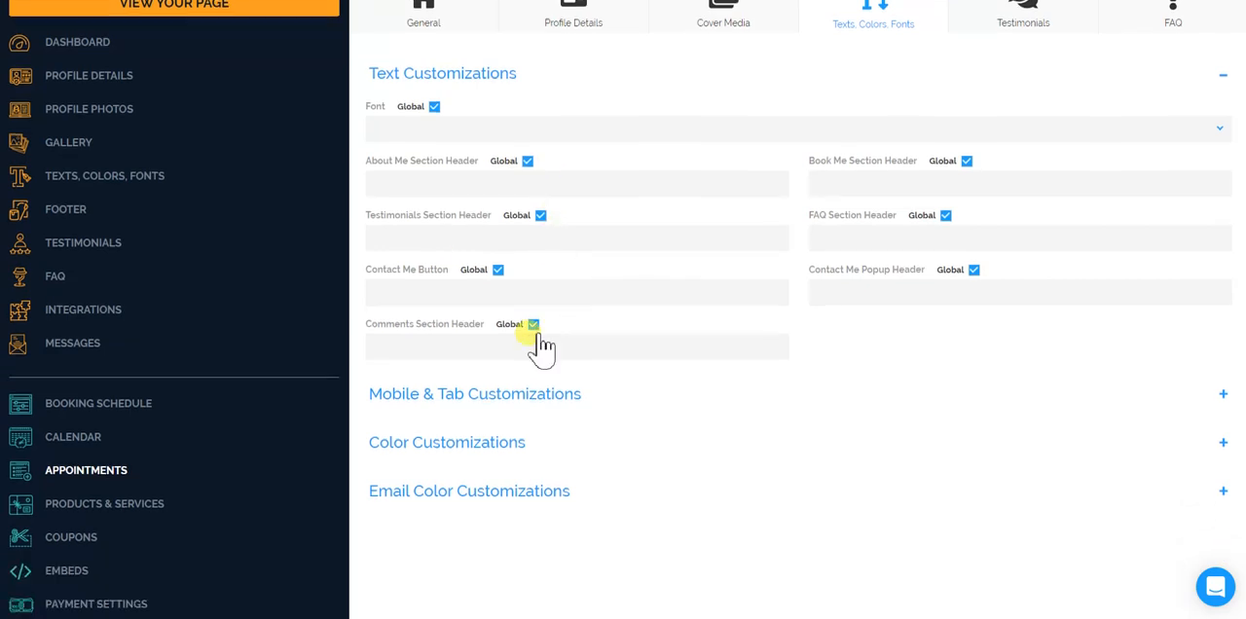
{"action": "left_click", "coordinate": [465, 395]}
{"action": "scroll", "coordinate": [468, 400], "scroll_direction": "down", "scroll_amount": 2}
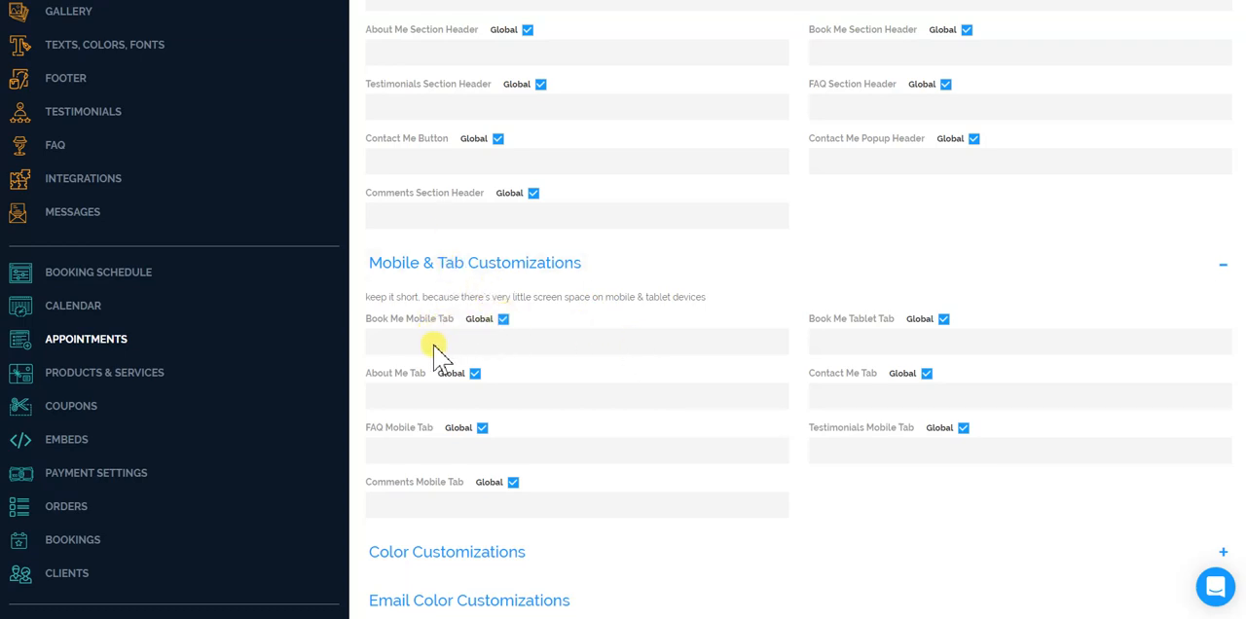
{"action": "scroll", "coordinate": [497, 165], "scroll_direction": "up", "scroll_amount": 2}
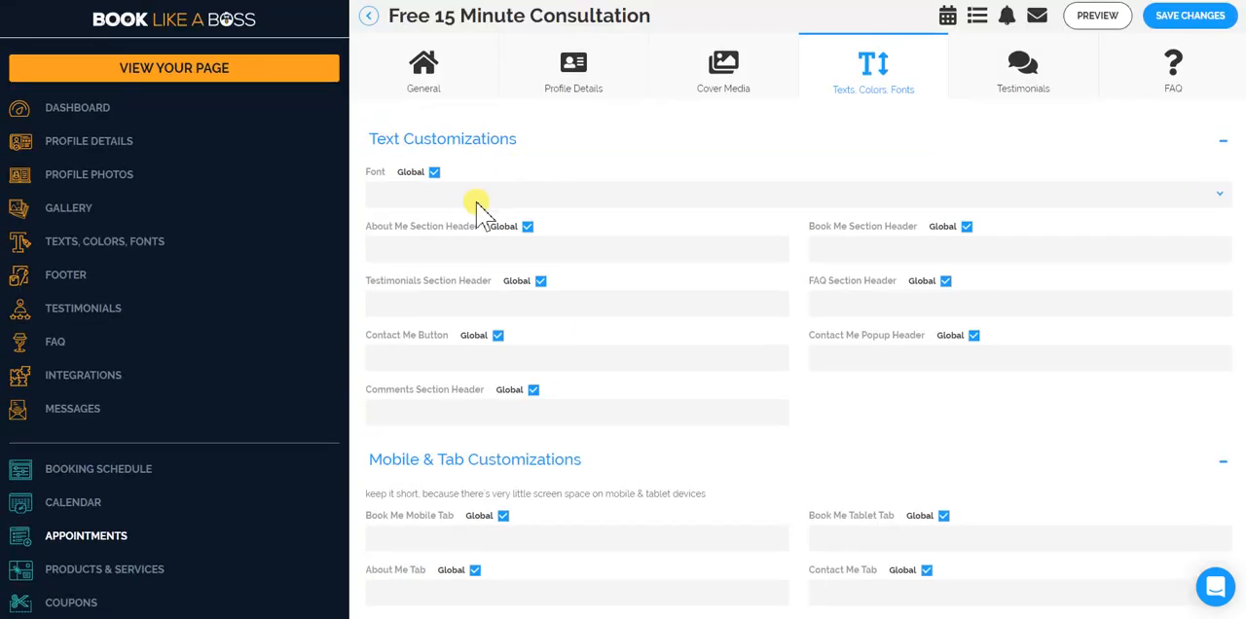
{"action": "scroll", "coordinate": [479, 209], "scroll_direction": "down", "scroll_amount": 3}
{"action": "left_click", "coordinate": [454, 202]}
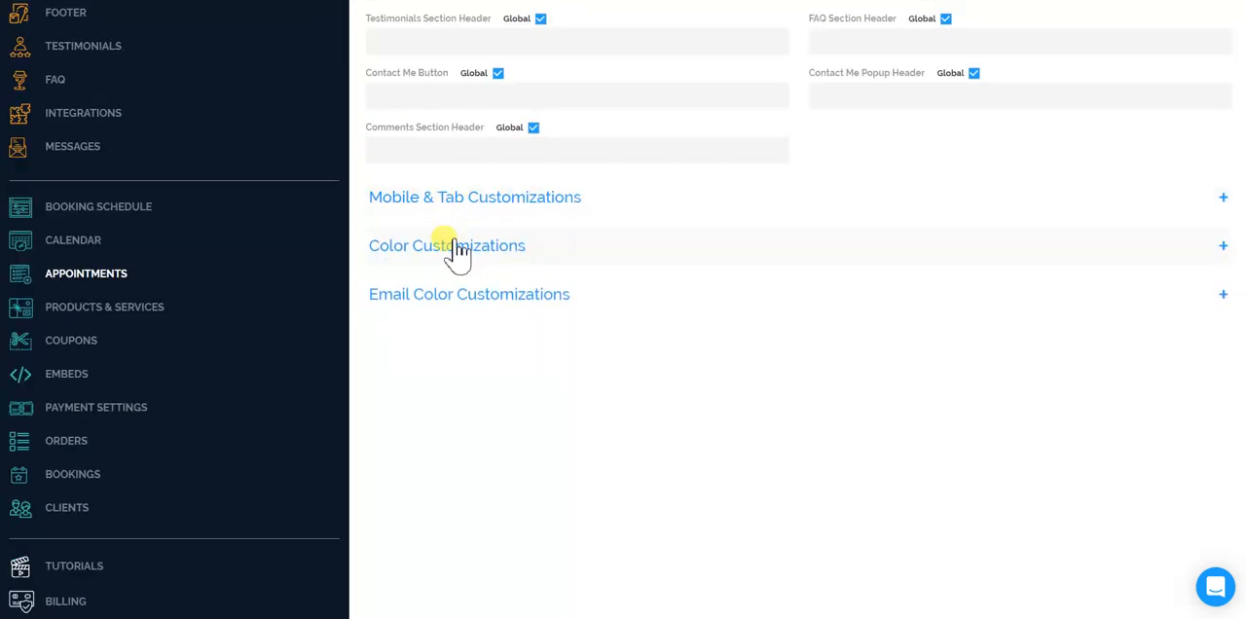
Examine the consultation's Color Customizations and Email Color Customizations for page sections and notification emails.
{"action": "left_click", "coordinate": [458, 250]}
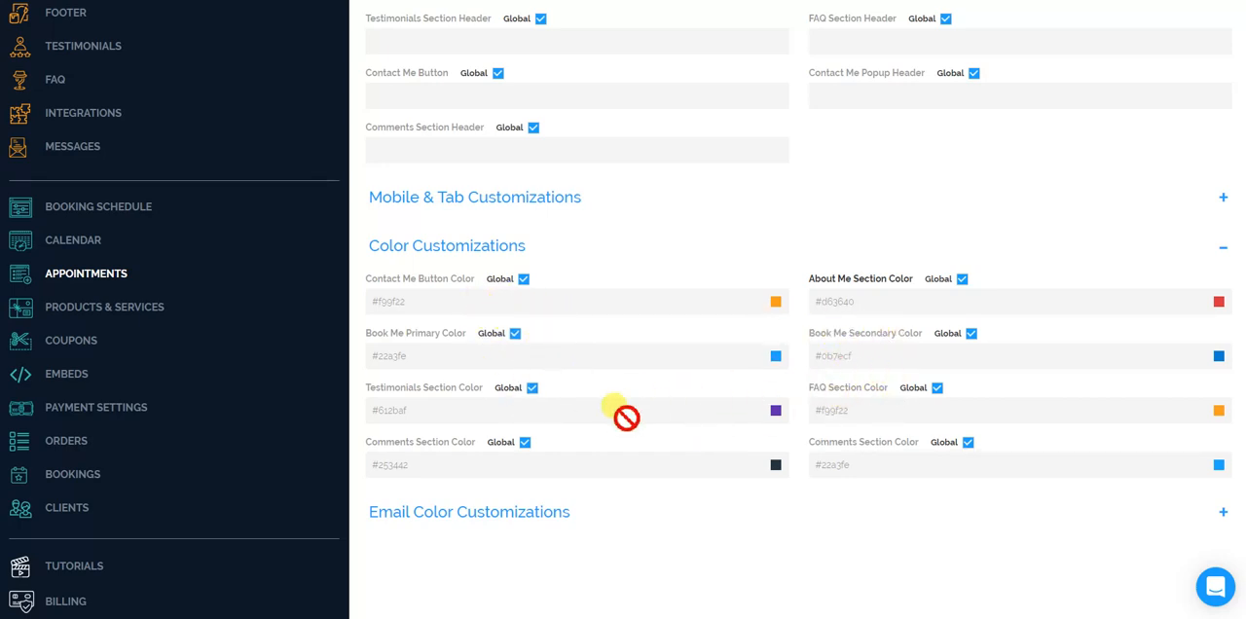
{"action": "scroll", "coordinate": [611, 419], "scroll_direction": "down", "scroll_amount": 1}
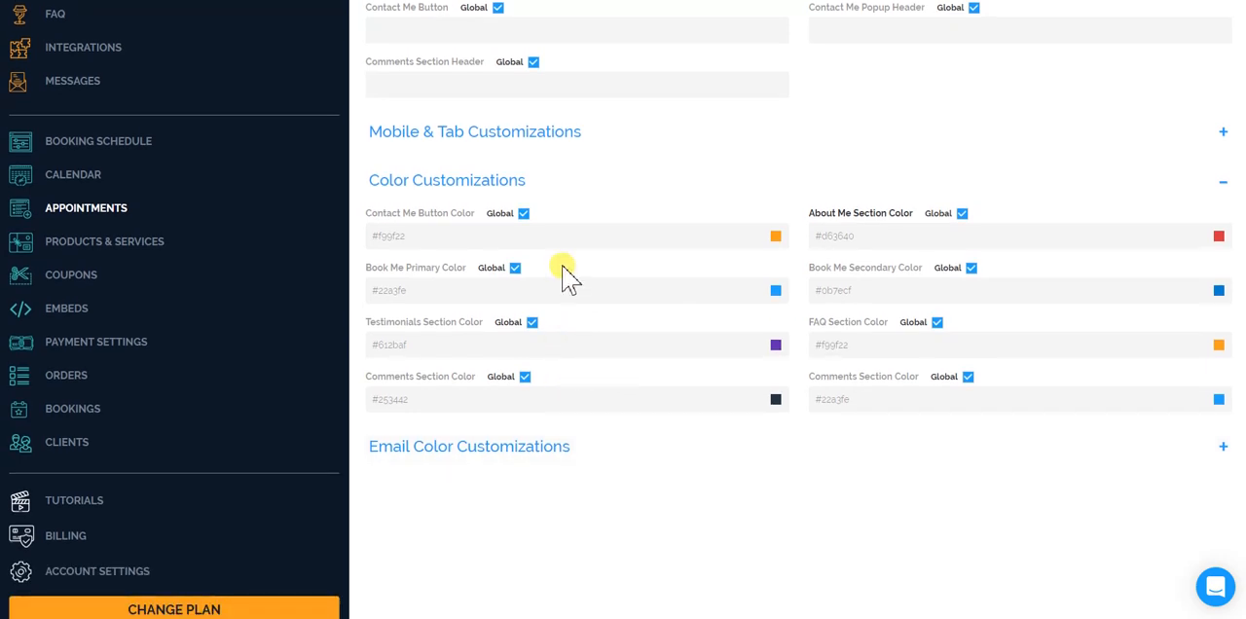
{"action": "left_click", "coordinate": [481, 450]}
{"action": "scroll", "coordinate": [631, 370], "scroll_direction": "down", "scroll_amount": 2}
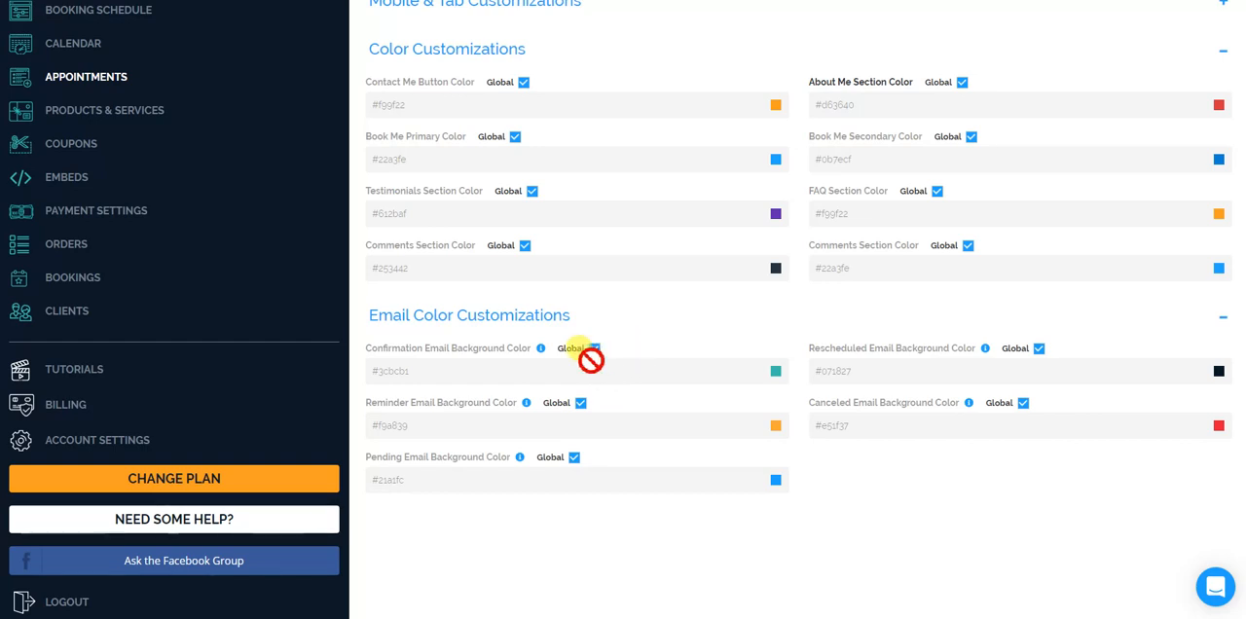
{"action": "scroll", "coordinate": [611, 264], "scroll_direction": "up", "scroll_amount": 3}
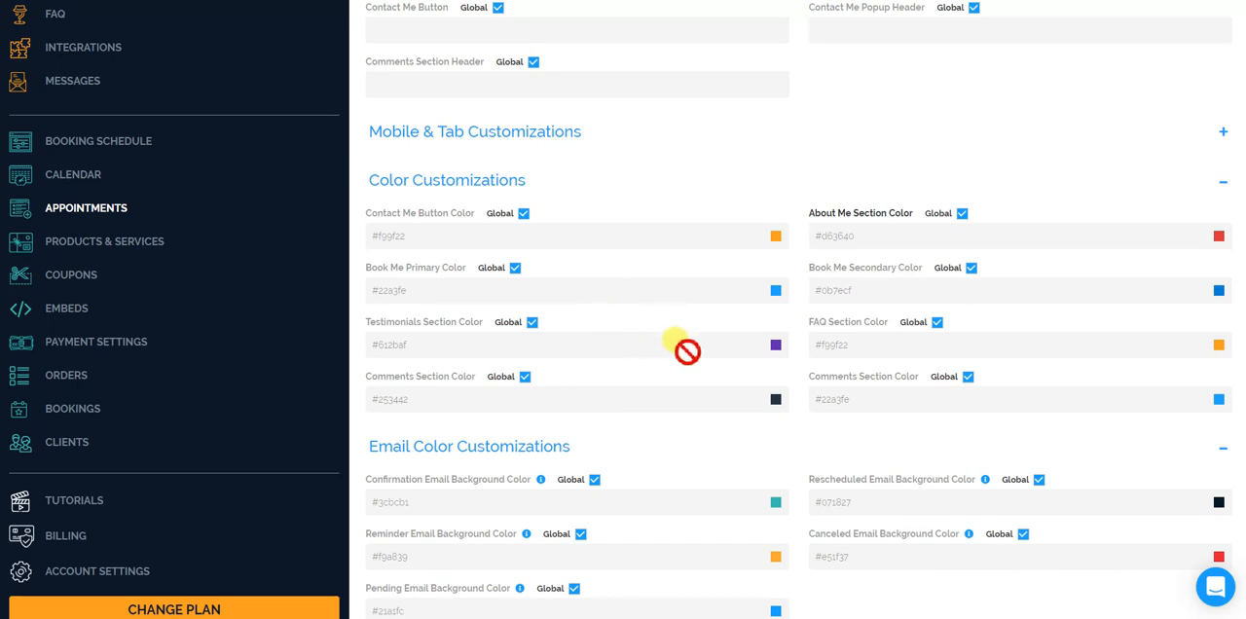
Turn off Global for the consultation's font, set the font to Comic Sans MS and save the changes.
{"action": "scroll", "coordinate": [656, 343], "scroll_direction": "up", "scroll_amount": 7}
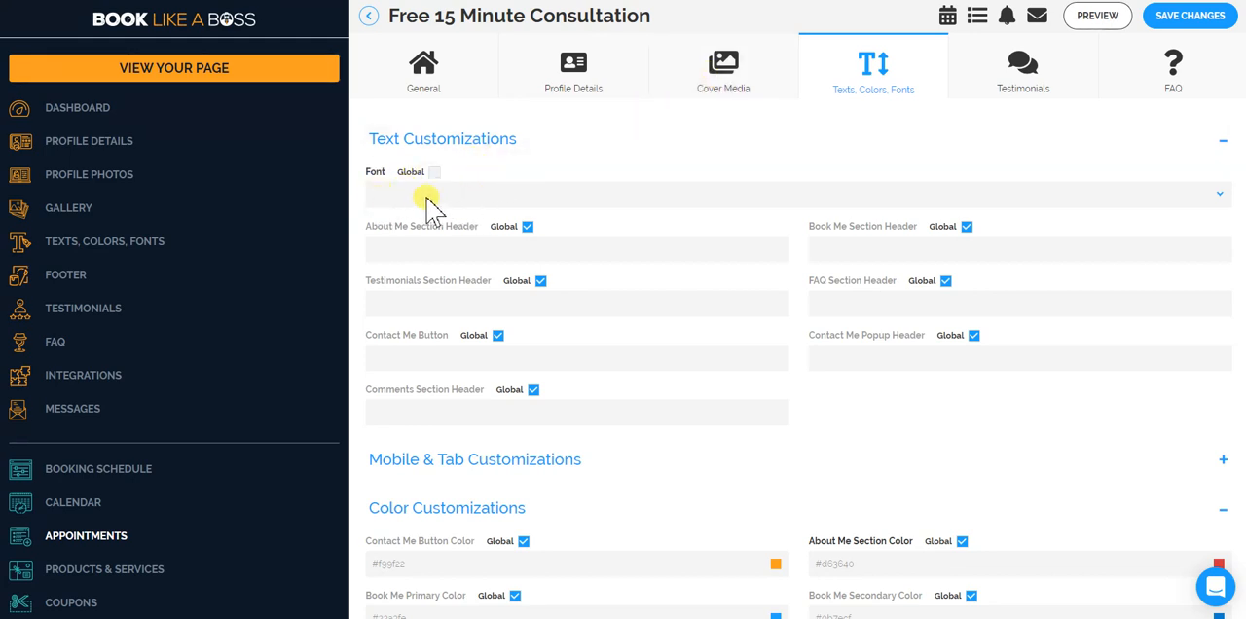
{"action": "left_click", "coordinate": [424, 198]}
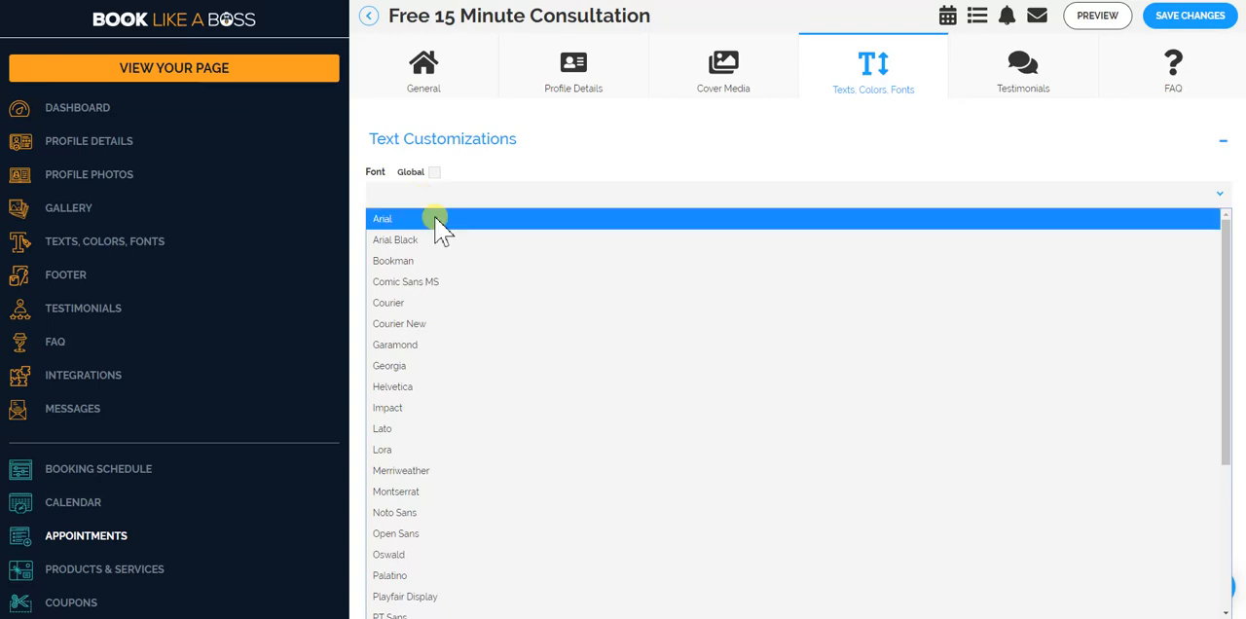
{"action": "left_click", "coordinate": [461, 282]}
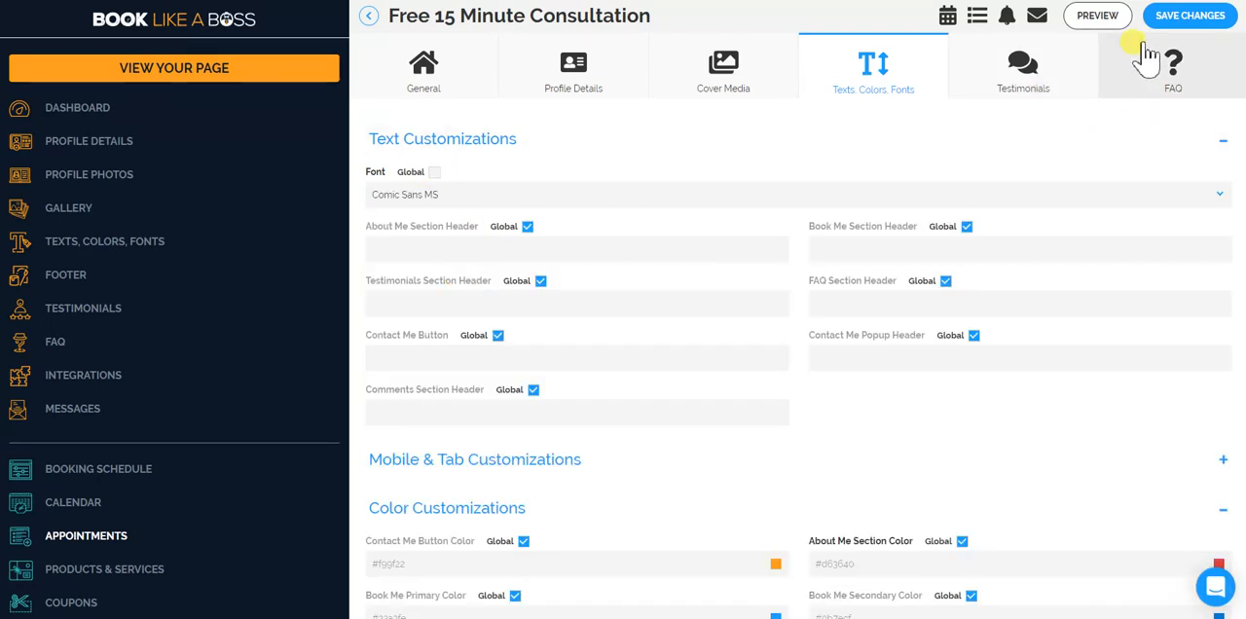
{"action": "left_click", "coordinate": [1186, 27]}
Preview the consultation page and check the font from the profile area down to the footer.
{"action": "left_click", "coordinate": [1110, 17]}
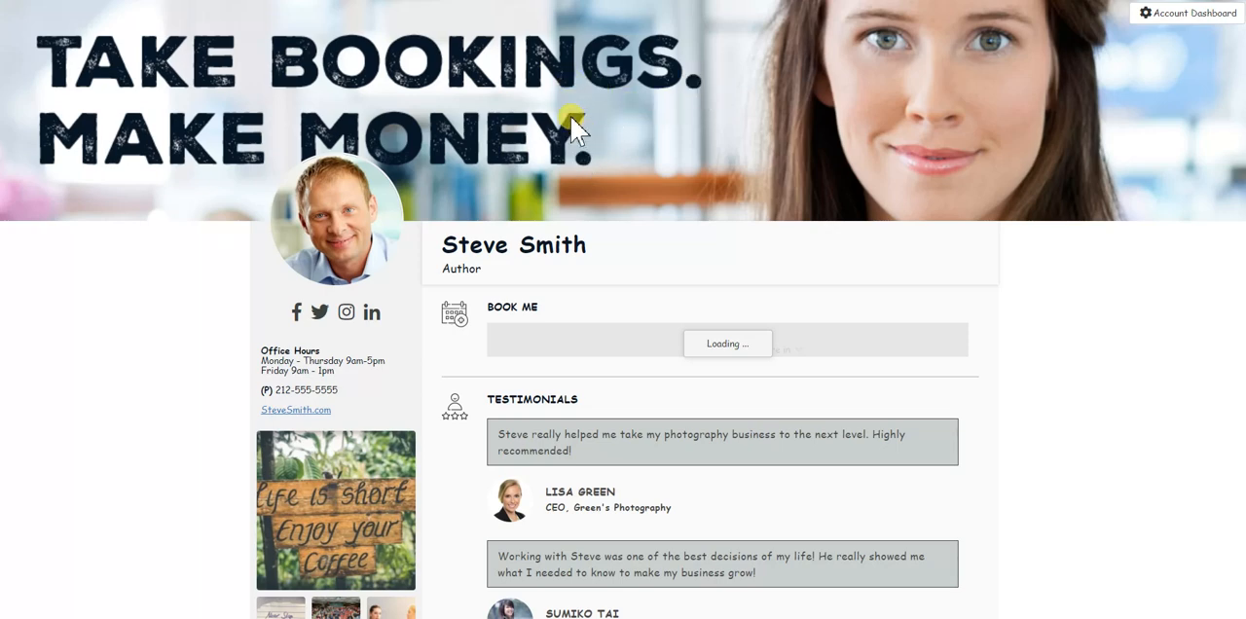
{"action": "scroll", "coordinate": [634, 398], "scroll_direction": "down", "scroll_amount": 4}
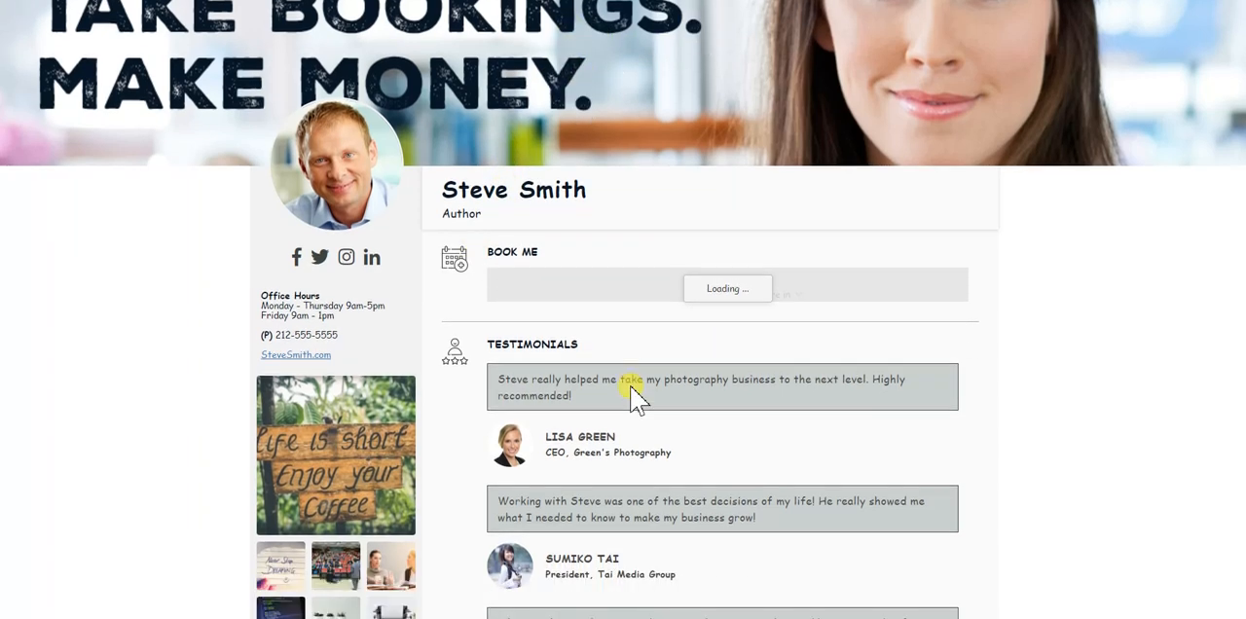
{"action": "scroll", "coordinate": [634, 399], "scroll_direction": "down", "scroll_amount": 3}
{"action": "scroll", "coordinate": [634, 399], "scroll_direction": "up", "scroll_amount": 7}
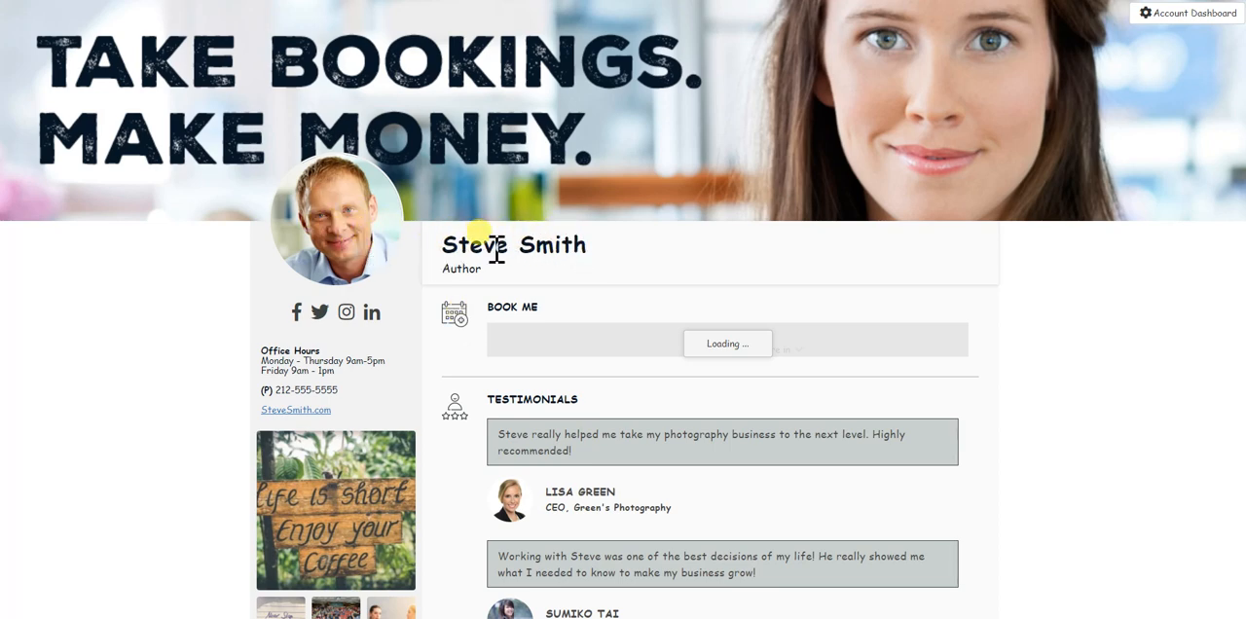
{"action": "scroll", "coordinate": [568, 279], "scroll_direction": "down", "scroll_amount": 8}
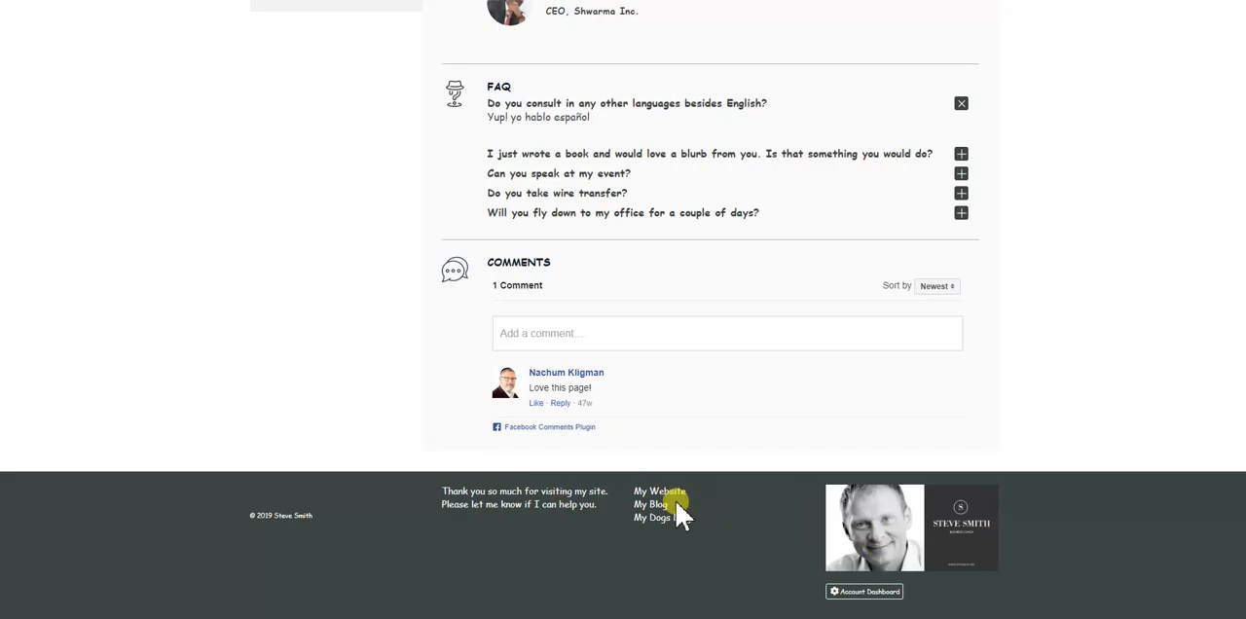
{"action": "scroll", "coordinate": [548, 497], "scroll_direction": "up", "scroll_amount": 10}
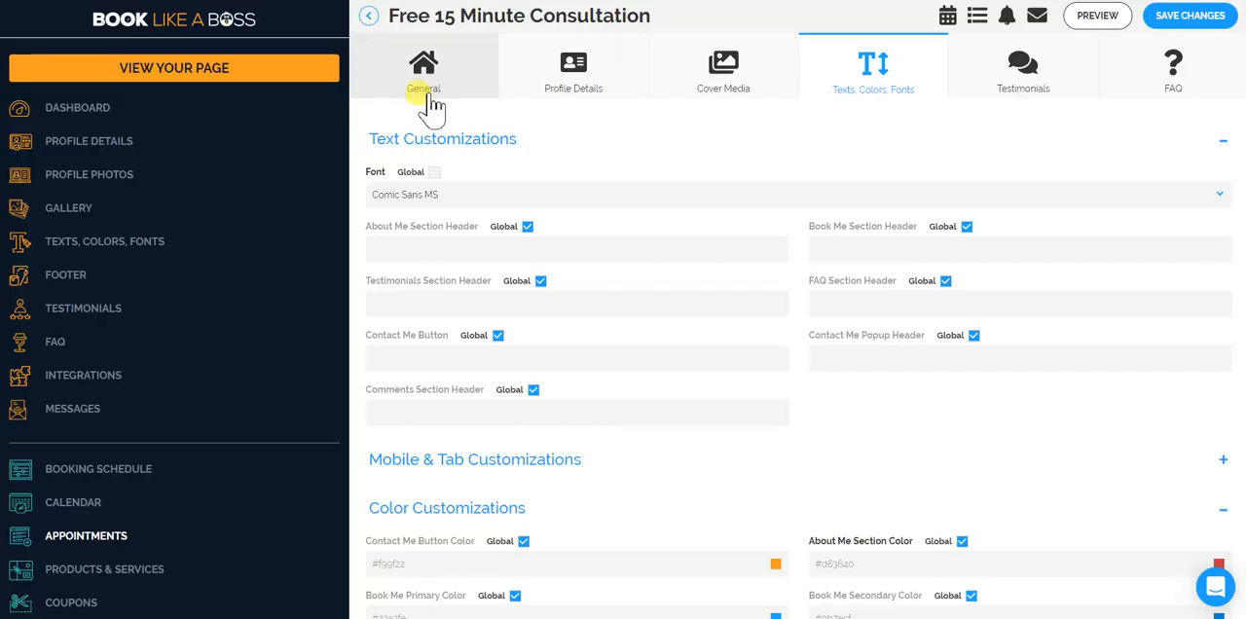
Set the consultation's font to Lora and save the changes.
{"action": "left_click", "coordinate": [470, 197]}
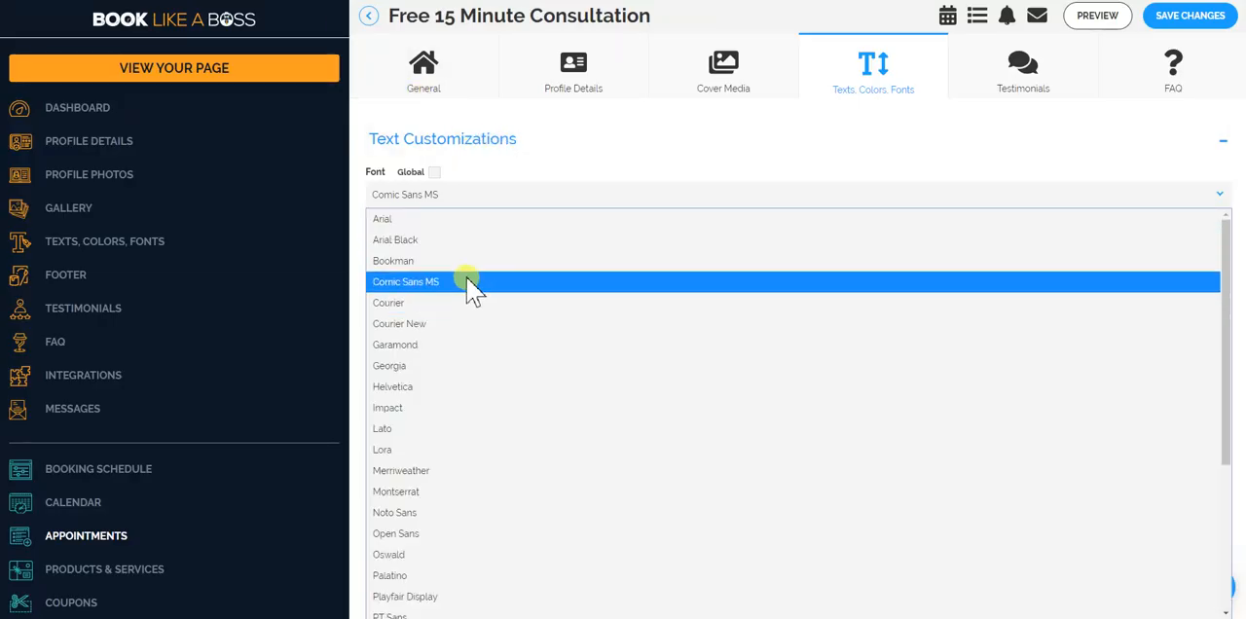
{"action": "left_click", "coordinate": [466, 451]}
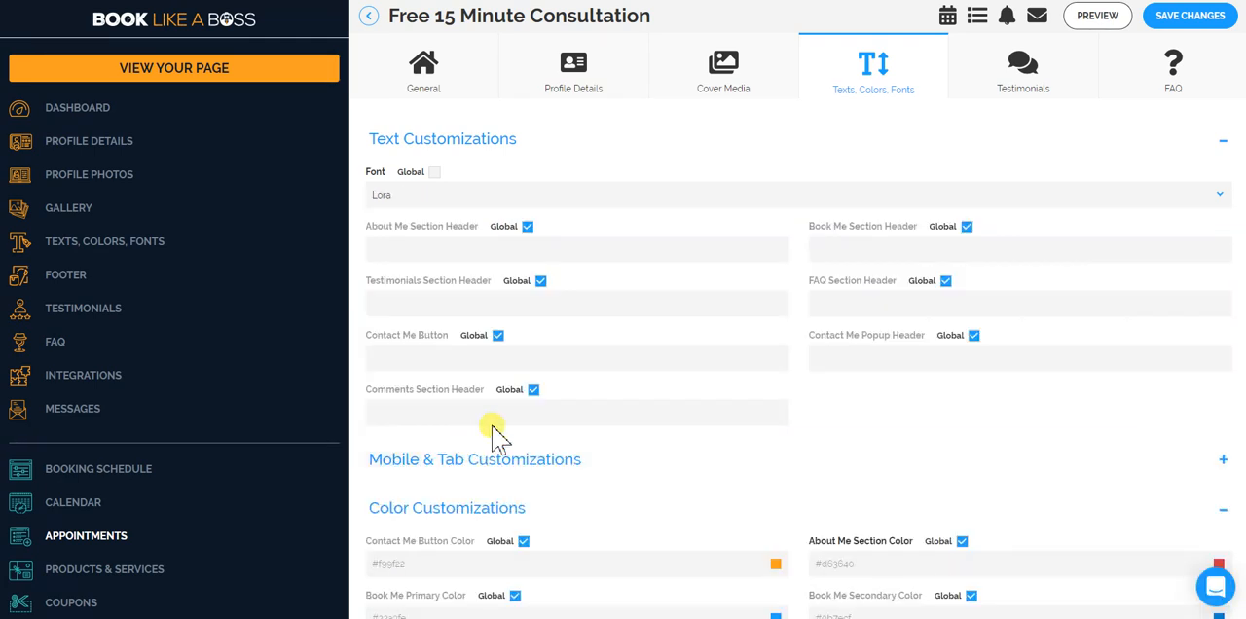
{"action": "left_click", "coordinate": [1186, 20]}
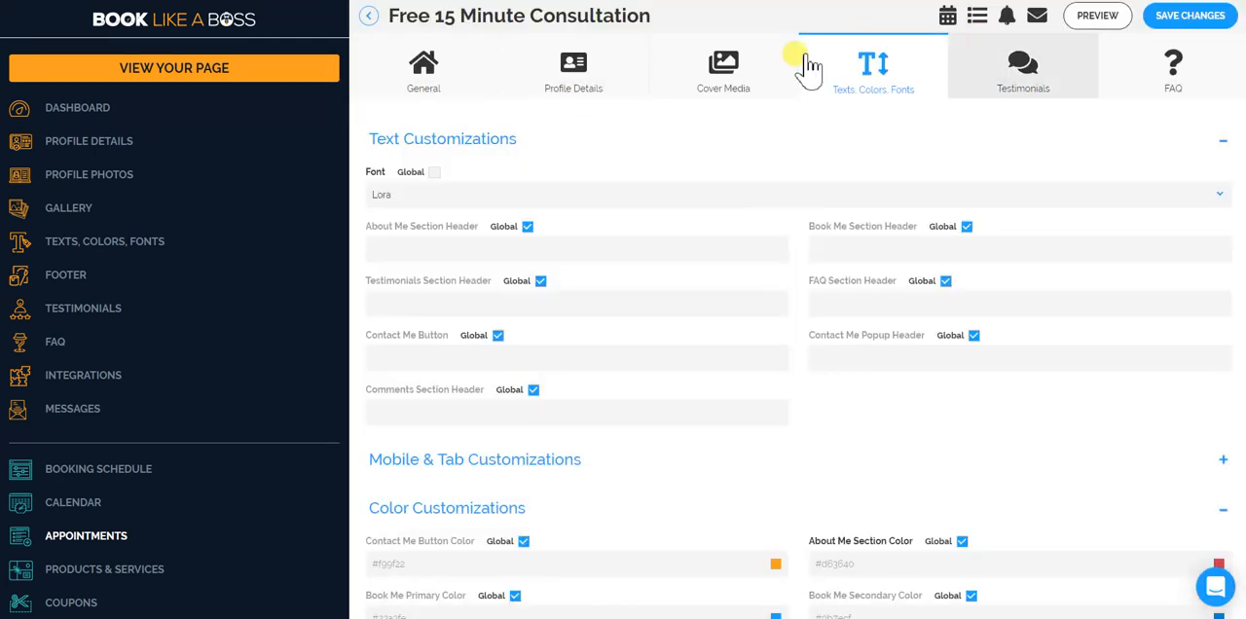
Turn off Global for the consultation's testimonials without adding custom ones, and save the changes.
{"action": "left_click", "coordinate": [1003, 89]}
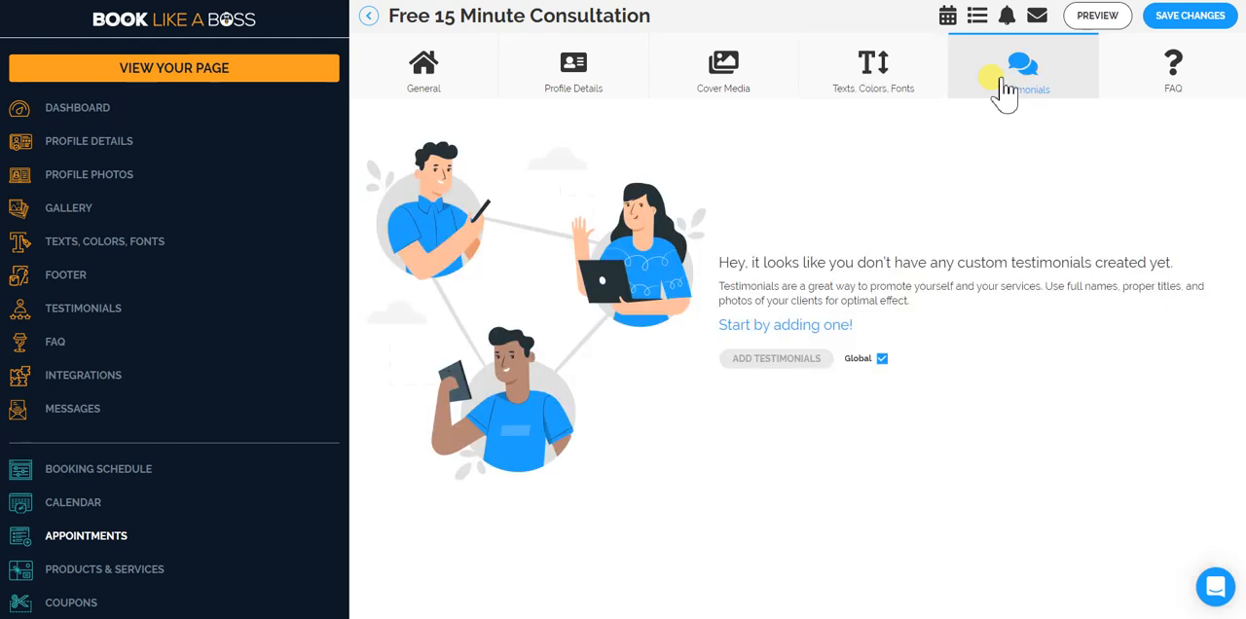
{"action": "left_click", "coordinate": [1175, 76]}
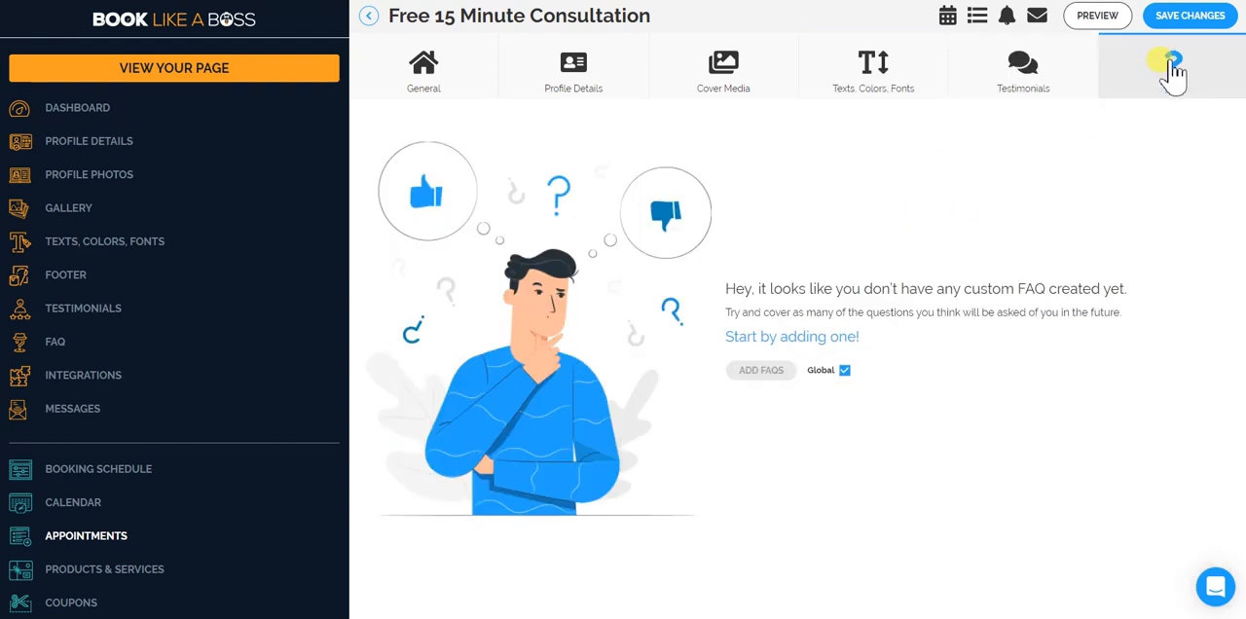
{"action": "left_click", "coordinate": [1003, 74]}
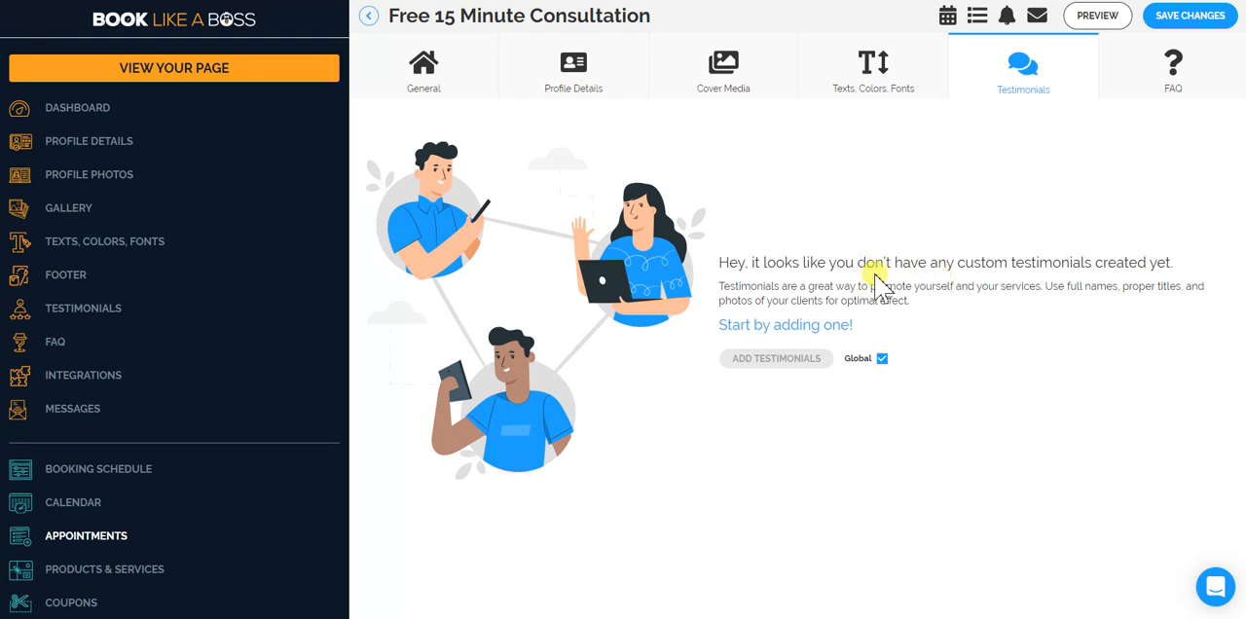
{"action": "left_click", "coordinate": [881, 360]}
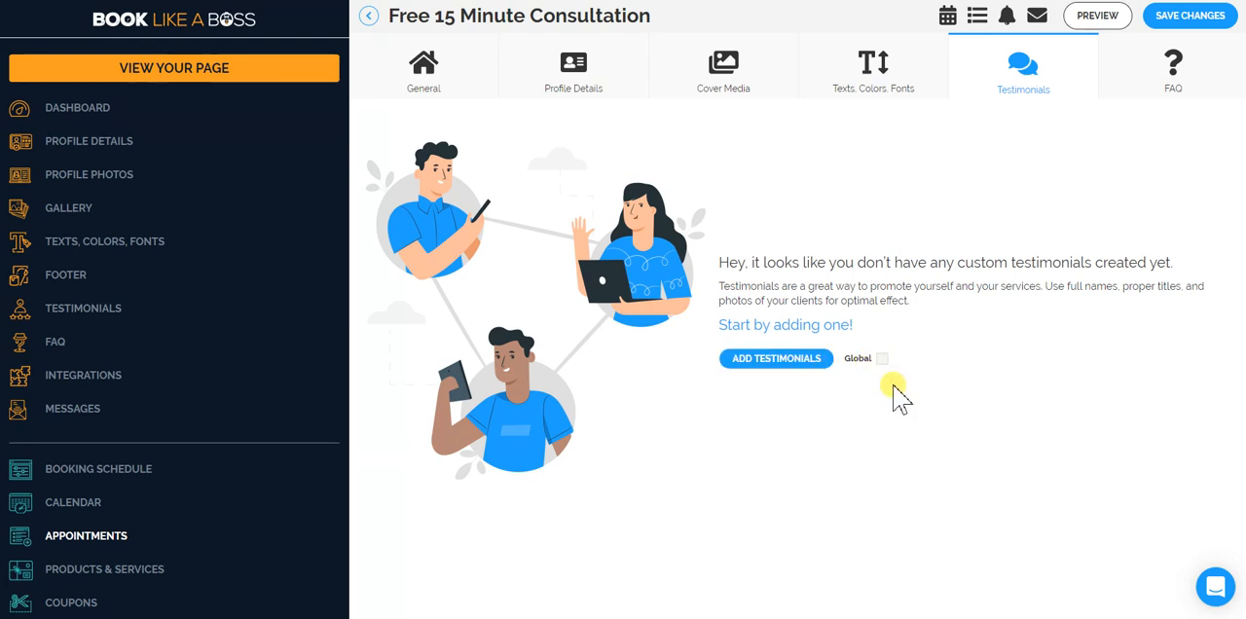
{"action": "left_click", "coordinate": [1190, 16]}
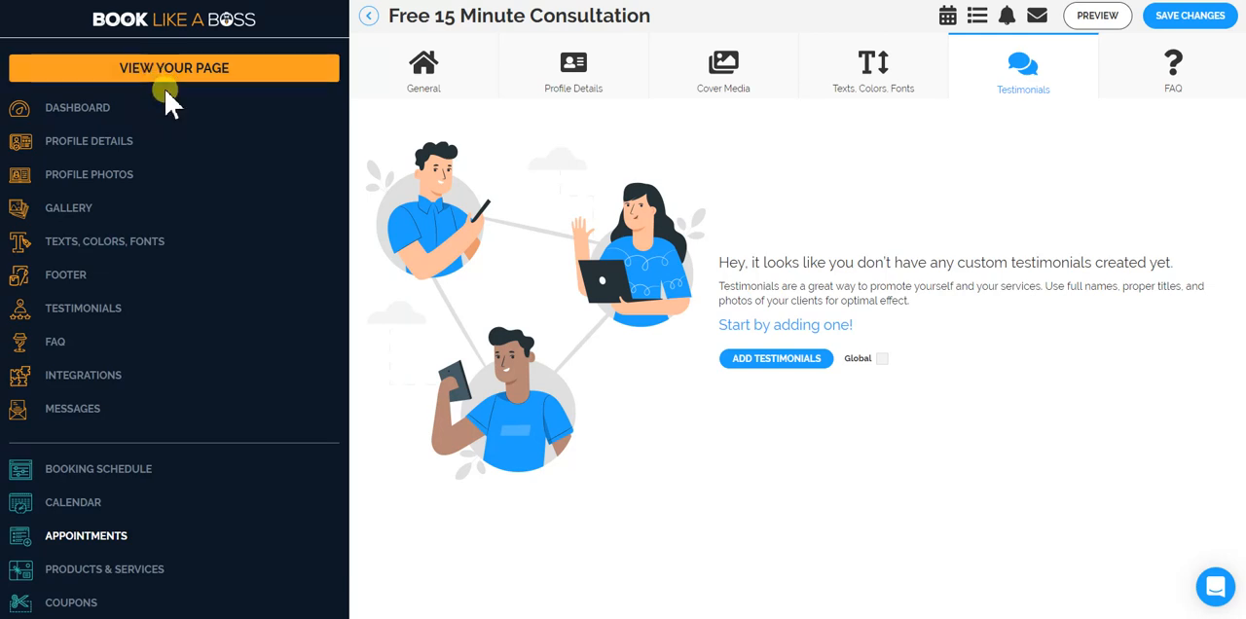
Preview the consultation's full URL page and check which sections appear between Book Me and the footer.
{"action": "left_click", "coordinate": [1089, 18]}
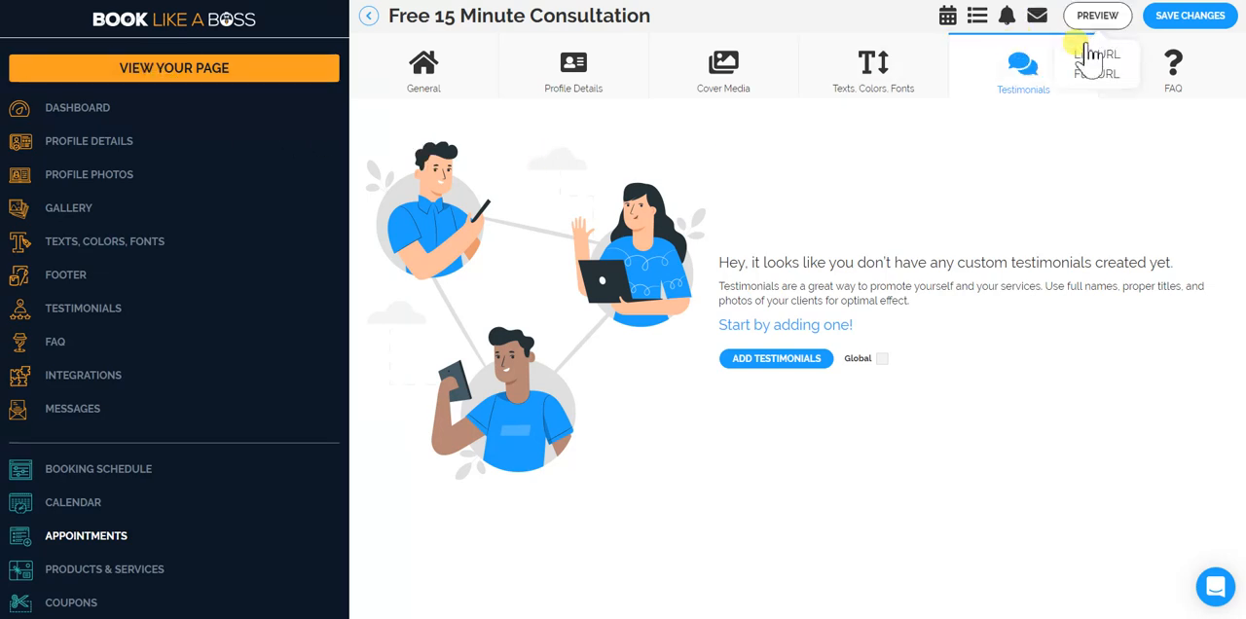
{"action": "left_click", "coordinate": [1080, 74]}
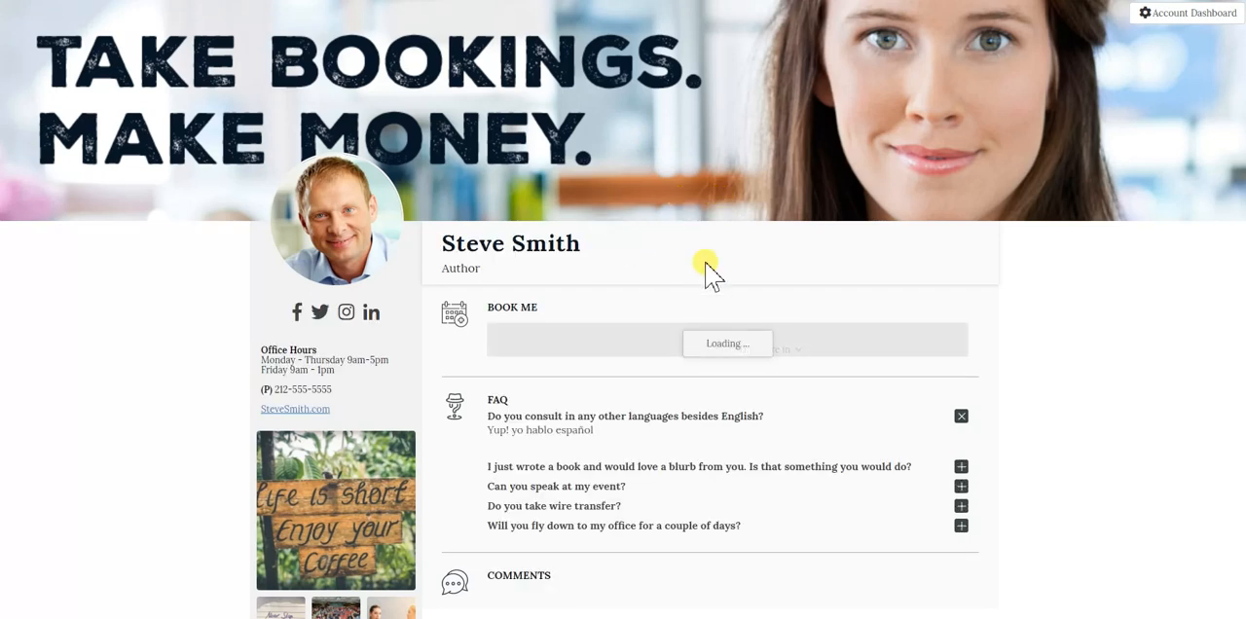
{"action": "scroll", "coordinate": [704, 277], "scroll_direction": "down", "scroll_amount": 2}
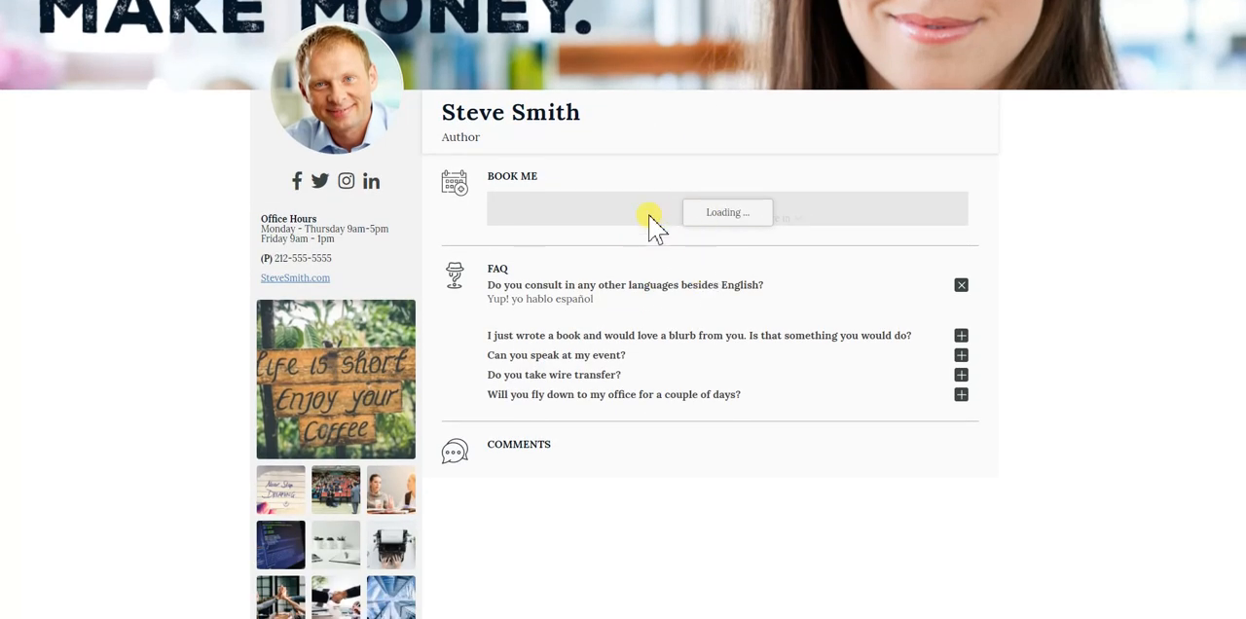
{"action": "scroll", "coordinate": [704, 315], "scroll_direction": "down", "scroll_amount": 2}
{"action": "scroll", "coordinate": [730, 353], "scroll_direction": "up", "scroll_amount": 4}
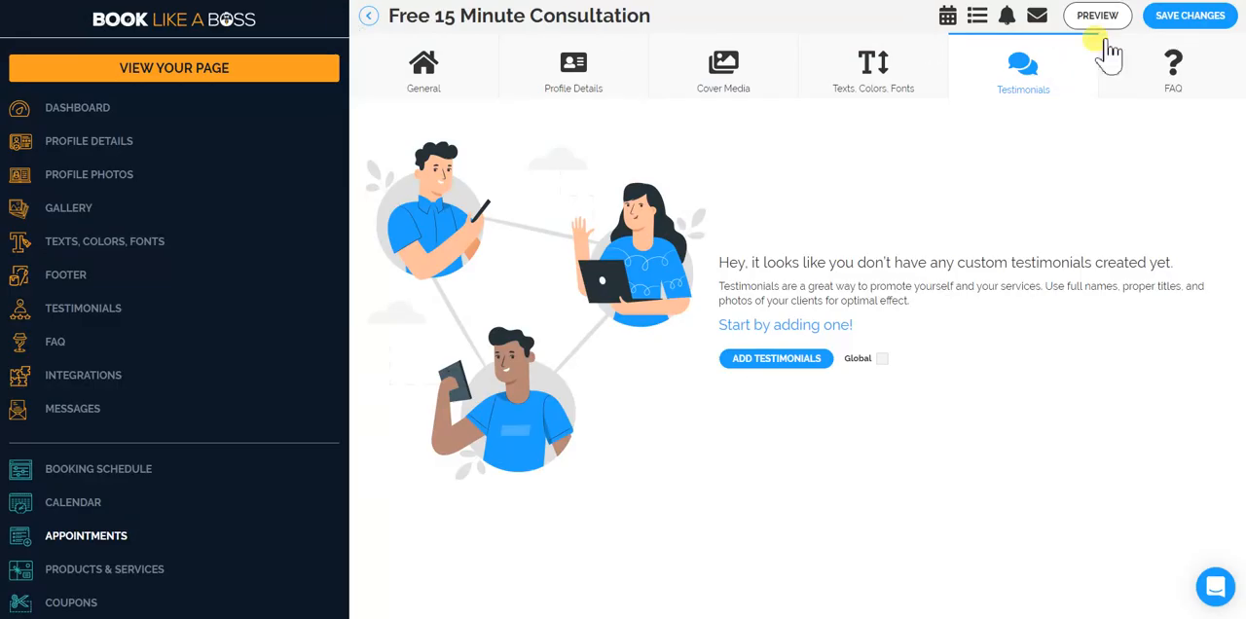
Turn off Global for the consultation's FAQ without adding custom questions, and save the changes.
{"action": "left_click", "coordinate": [1152, 78]}
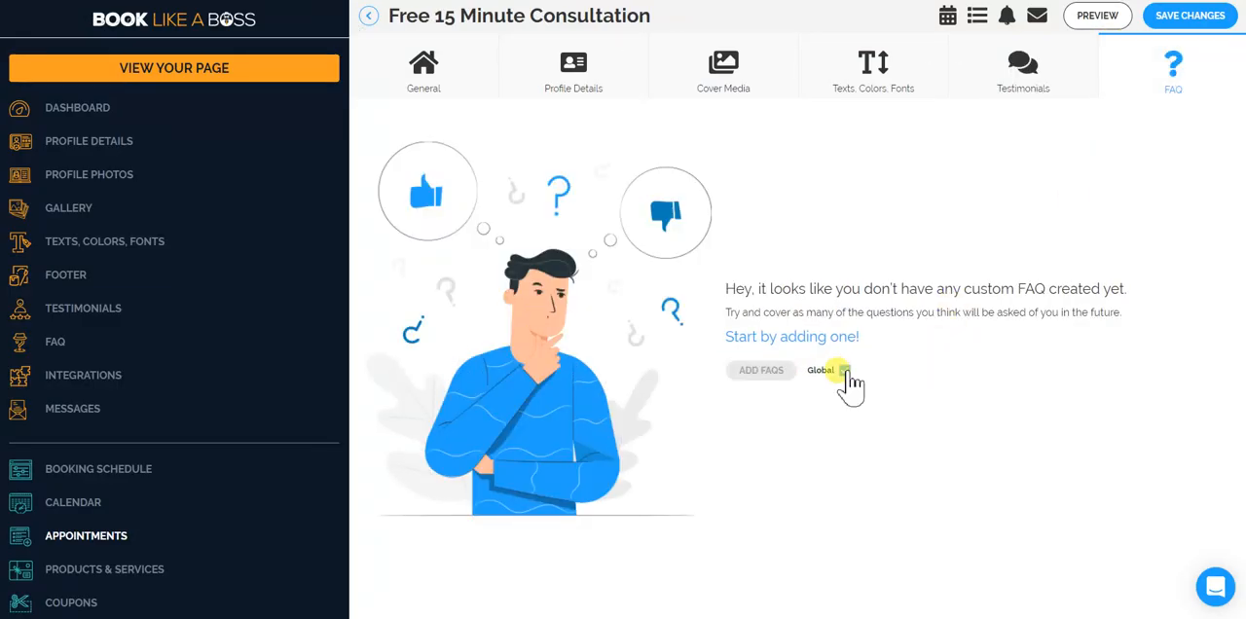
{"action": "left_click", "coordinate": [844, 370]}
{"action": "left_click", "coordinate": [1174, 68]}
{"action": "left_click", "coordinate": [1190, 17]}
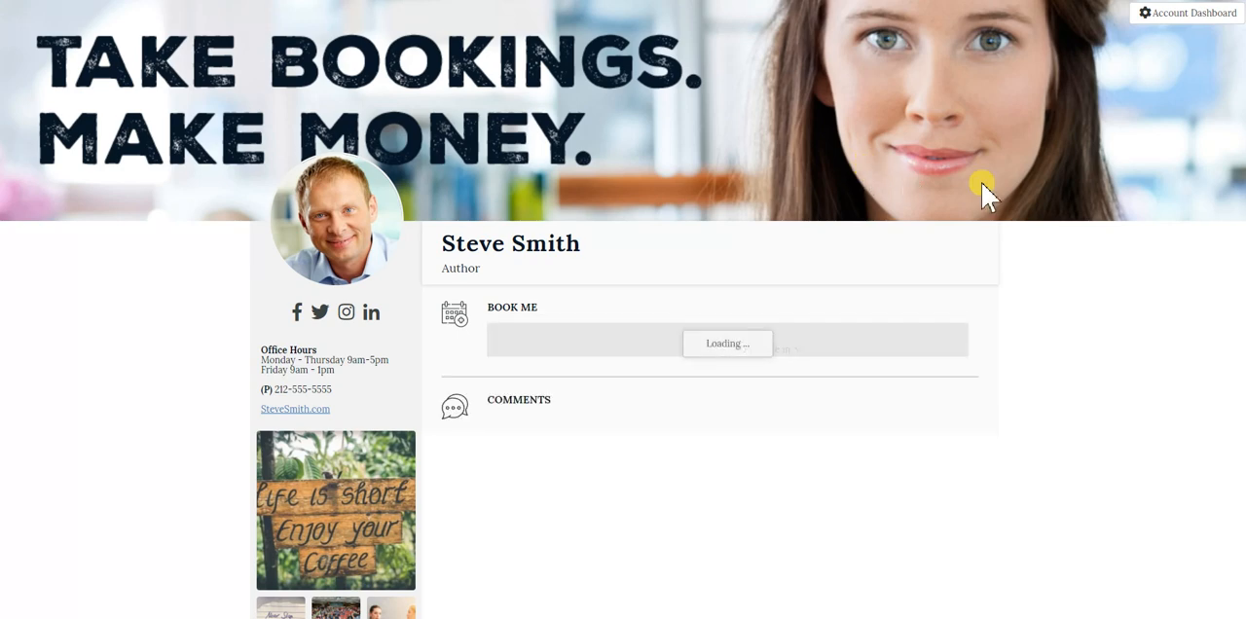
Review the previewed consultation page's header, Book Me calendar with time slots, and Comments section.
{"action": "scroll", "coordinate": [1046, 213], "scroll_direction": "down", "scroll_amount": 4}
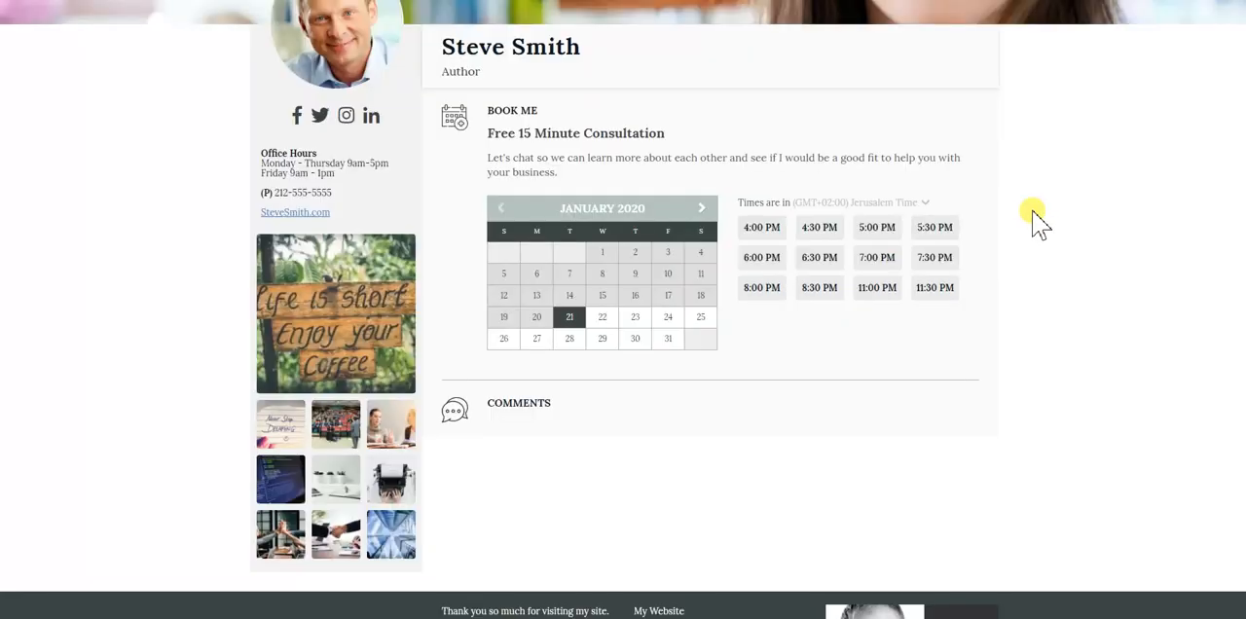
{"action": "scroll", "coordinate": [1039, 216], "scroll_direction": "up", "scroll_amount": 1}
{"action": "scroll", "coordinate": [1037, 214], "scroll_direction": "up", "scroll_amount": 1}
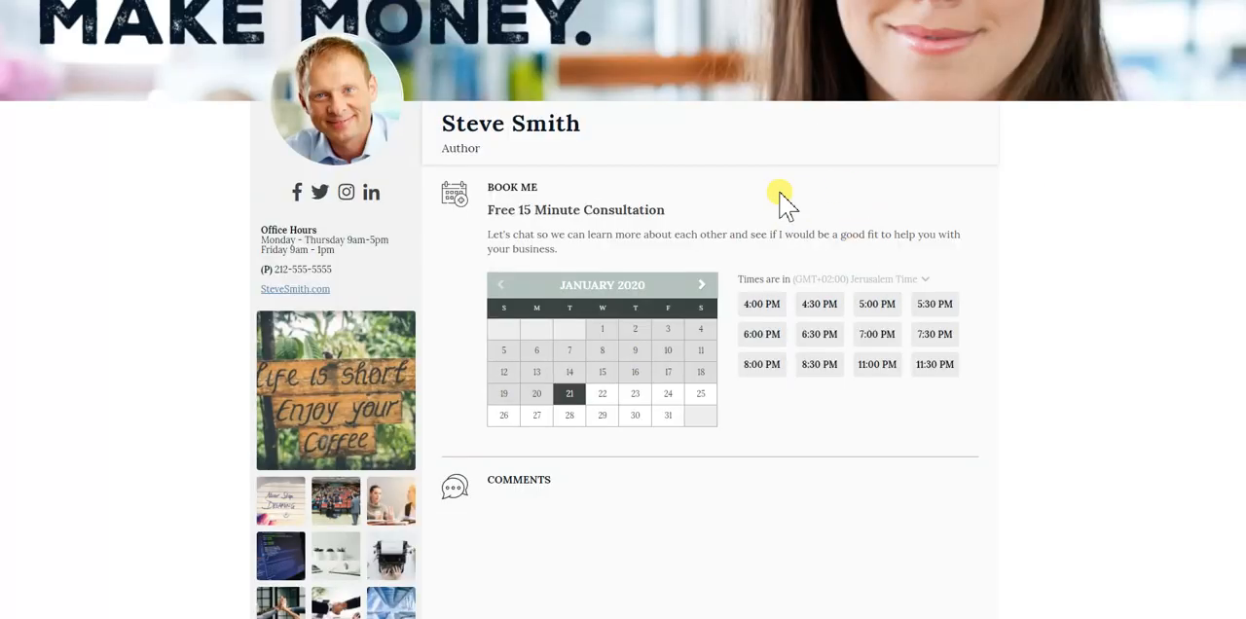
{"action": "scroll", "coordinate": [769, 194], "scroll_direction": "up", "scroll_amount": 1}
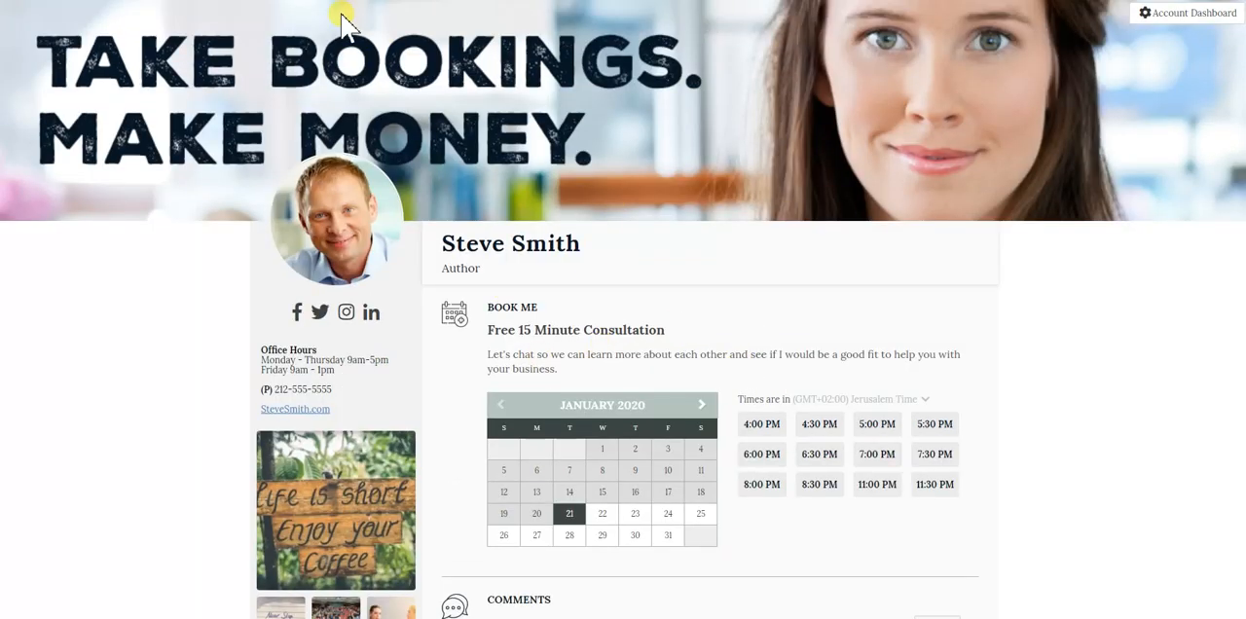
{"action": "scroll", "coordinate": [684, 250], "scroll_direction": "down", "scroll_amount": 1}
{"action": "scroll", "coordinate": [324, 111], "scroll_direction": "up", "scroll_amount": 1}
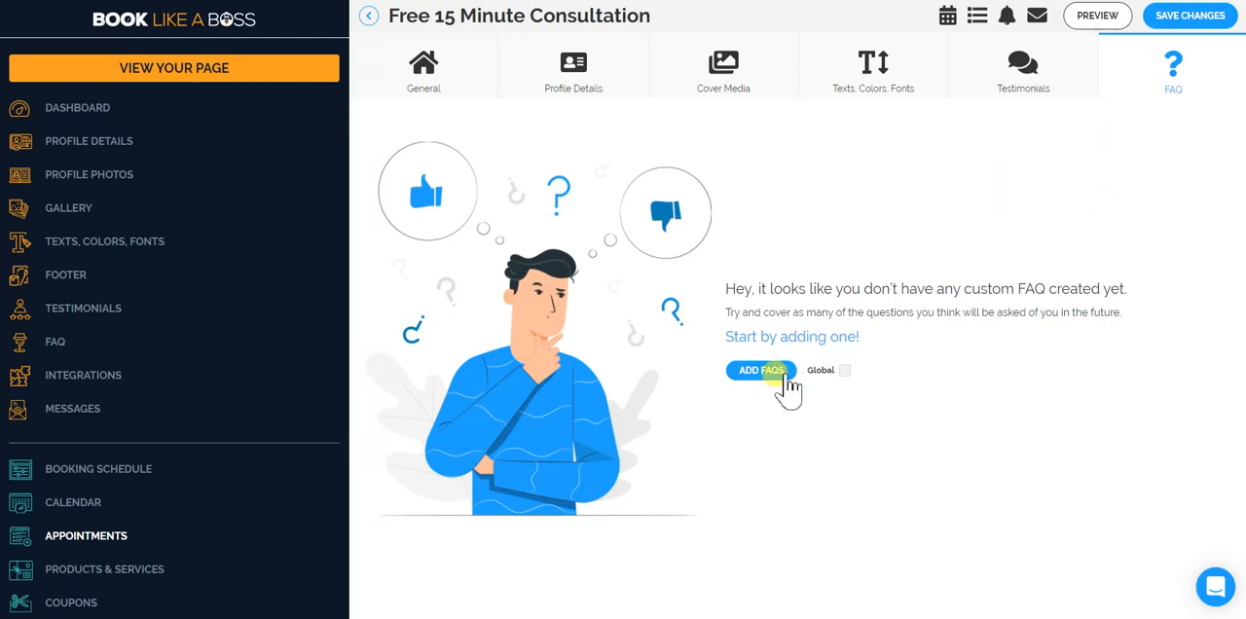
Start a custom testimonial for the consultation, filling in the person's name and the title CTO.
{"action": "left_click", "coordinate": [1002, 92]}
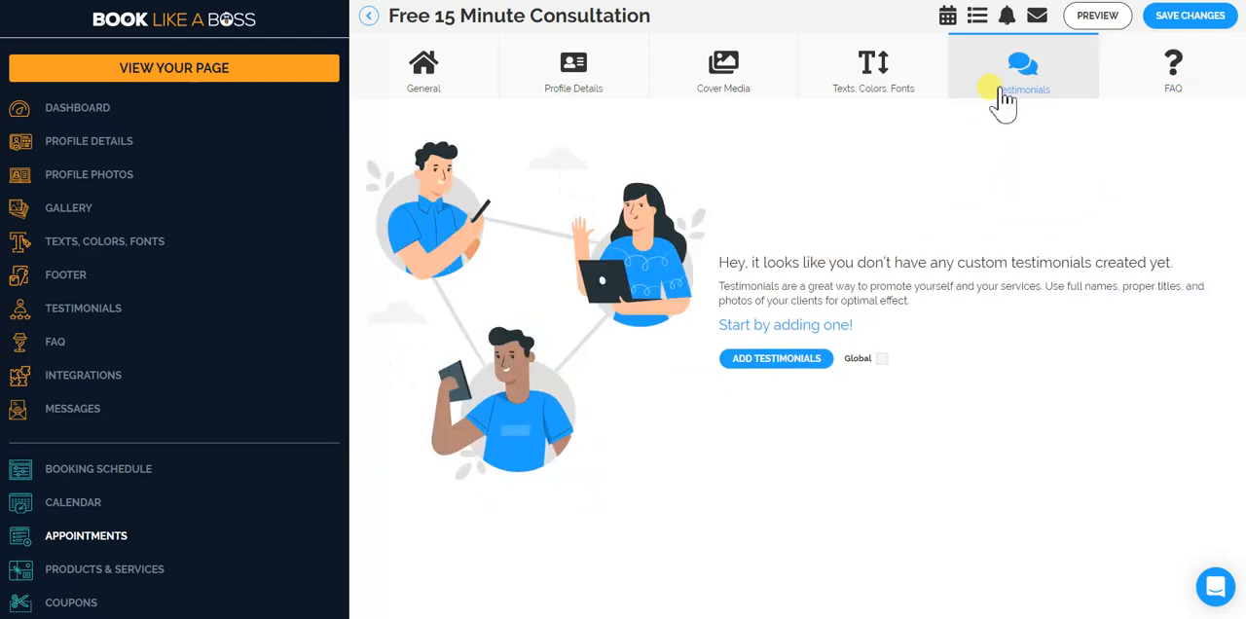
{"action": "left_click", "coordinate": [794, 368]}
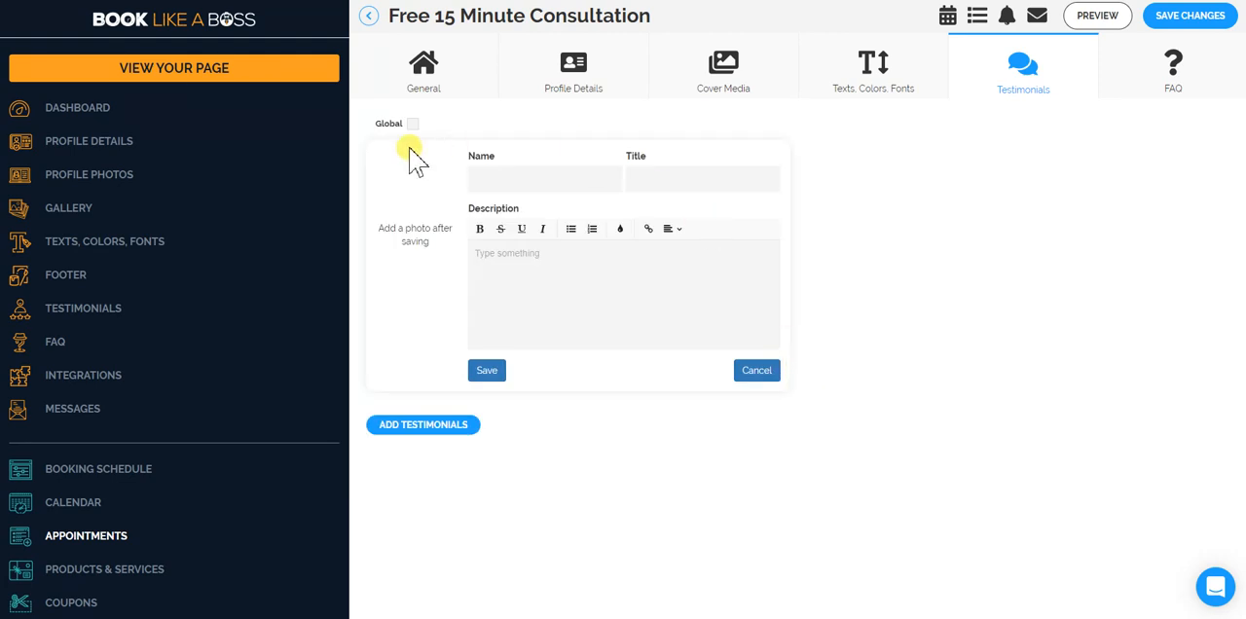
{"action": "left_click", "coordinate": [538, 182]}
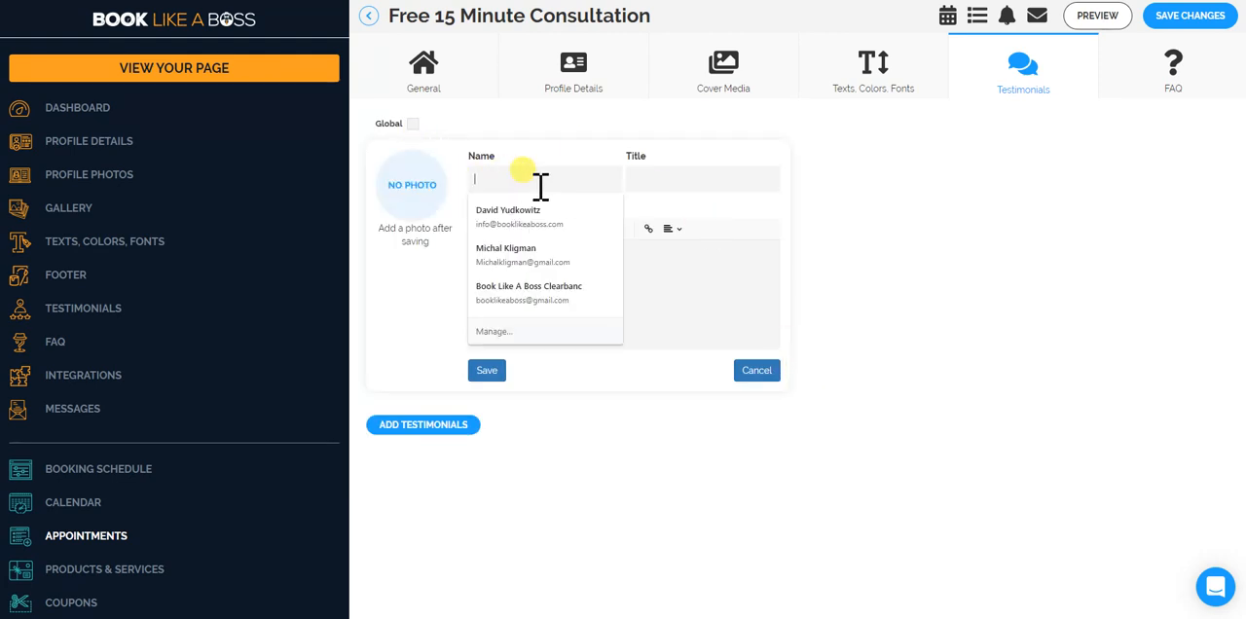
{"action": "left_click", "coordinate": [477, 156]}
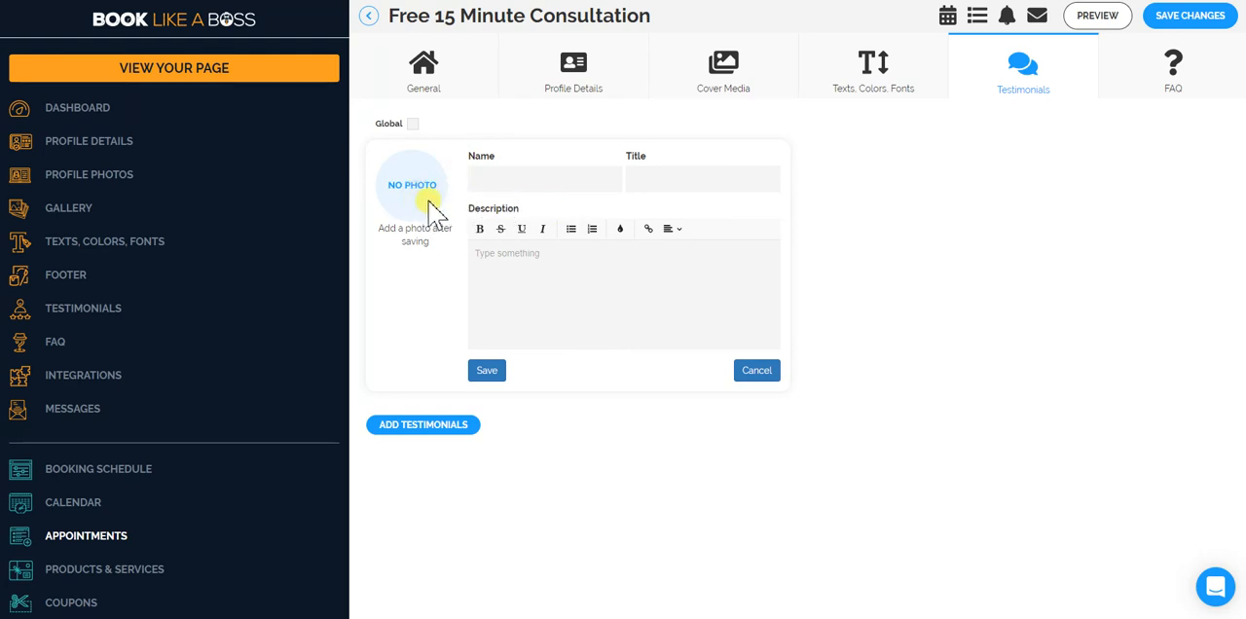
{"action": "left_click", "coordinate": [502, 184]}
{"action": "type", "text": "Dr"}
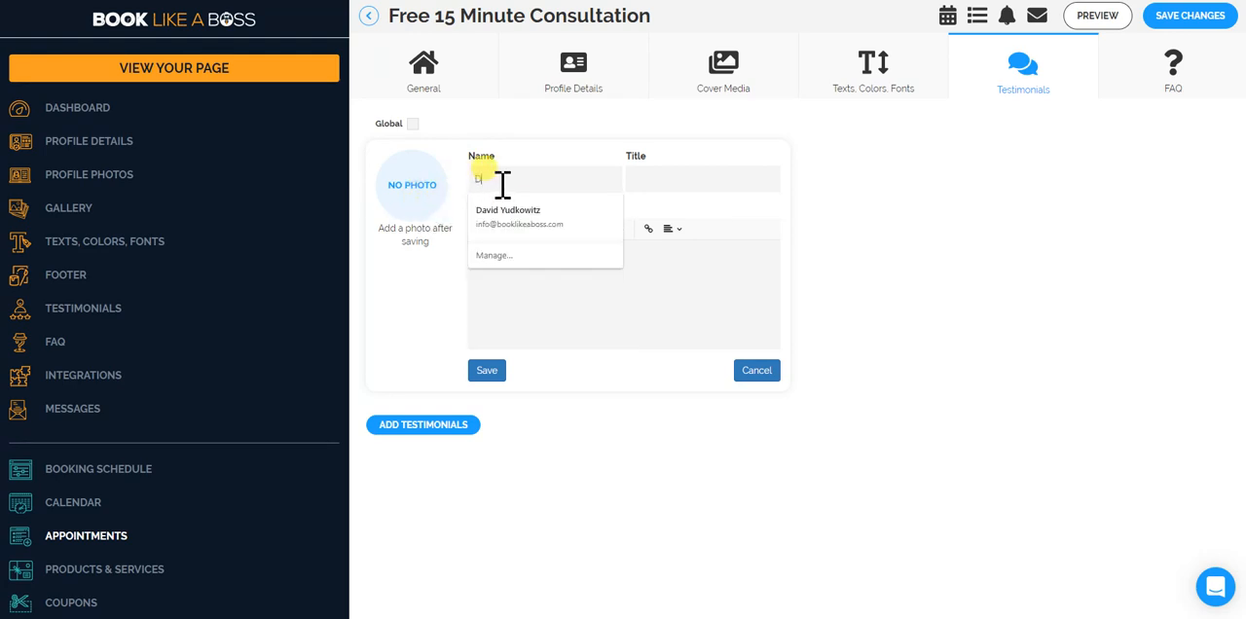
{"action": "key", "text": "BackSpace"}
{"action": "key", "text": "BackSpace"}
{"action": "type", "text": "avid"}
{"action": "key", "text": "Tab"}
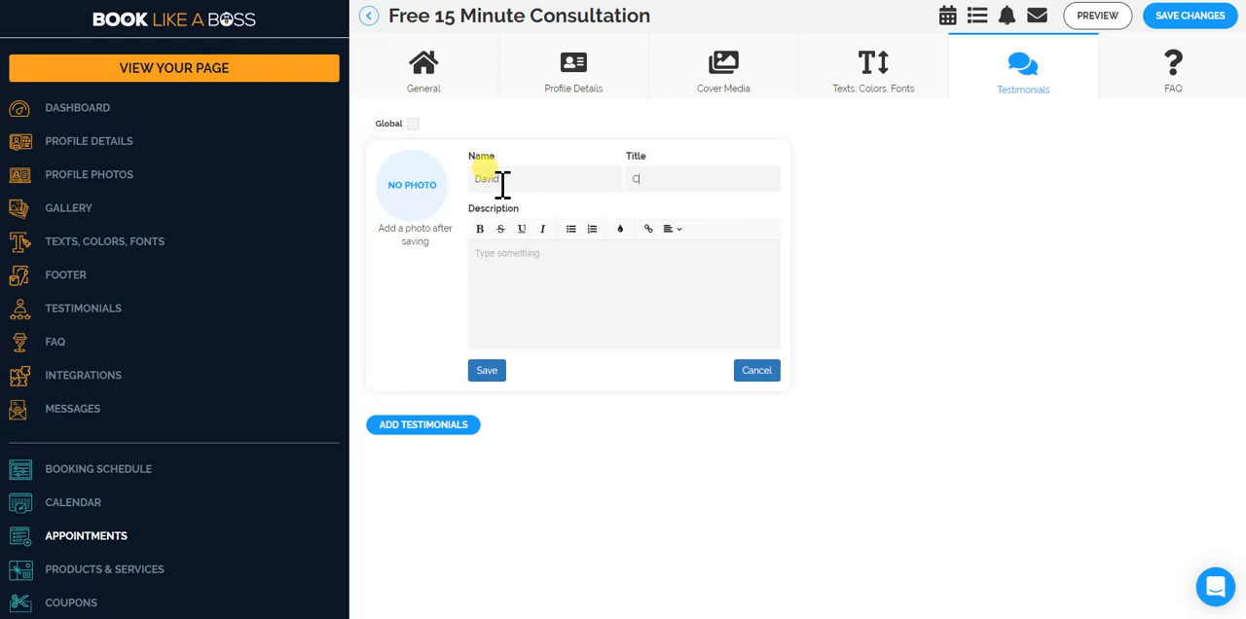
Enter "You rock!" as the testimonial's description and save the testimonial.
{"action": "left_click", "coordinate": [480, 276]}
{"action": "type", "text": "I"}
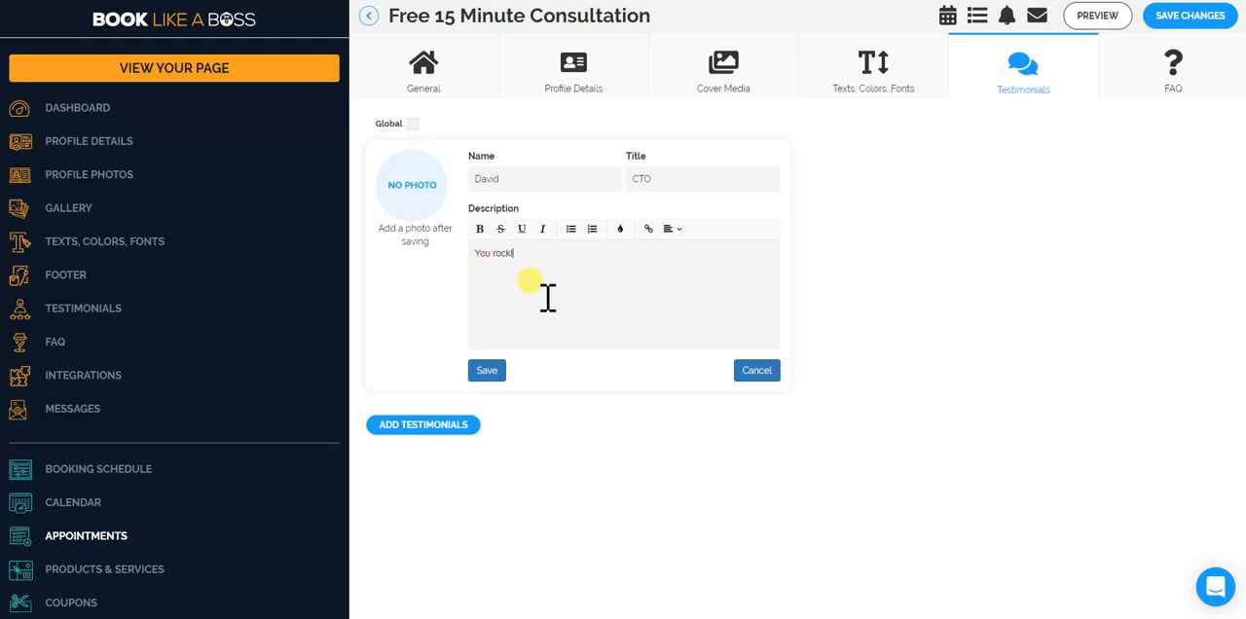
{"action": "left_click", "coordinate": [491, 372]}
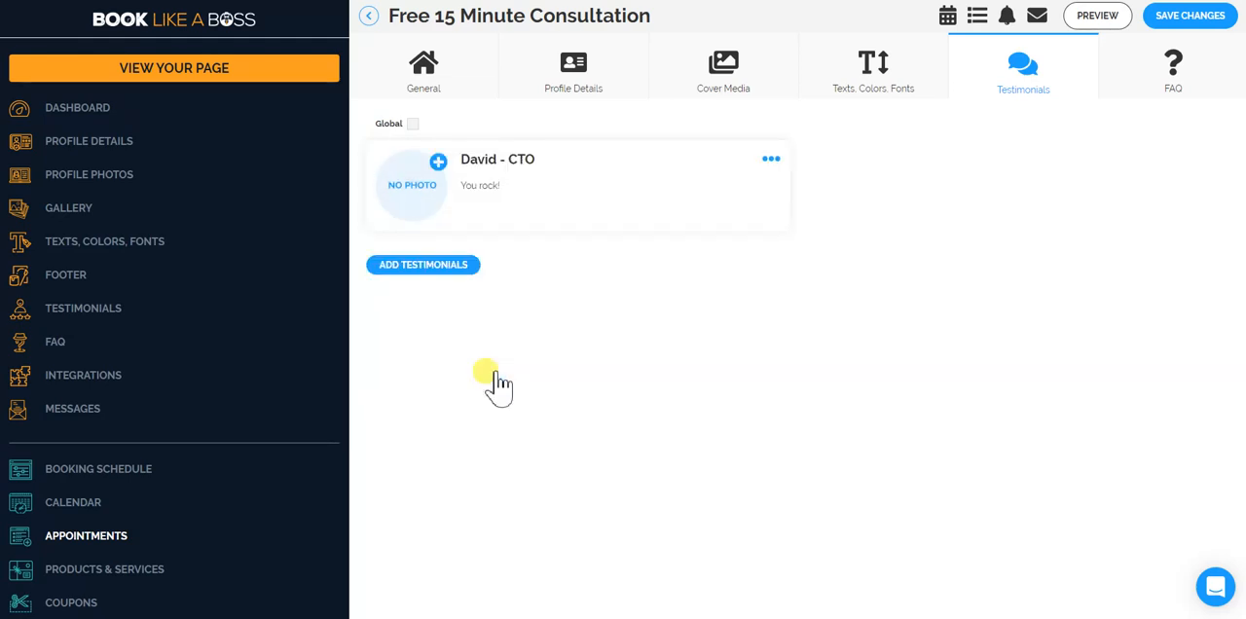
Choose the image file BLAB_facebook_advert_1200x6283 as the photo for the new testimonial.
{"action": "left_click", "coordinate": [439, 163]}
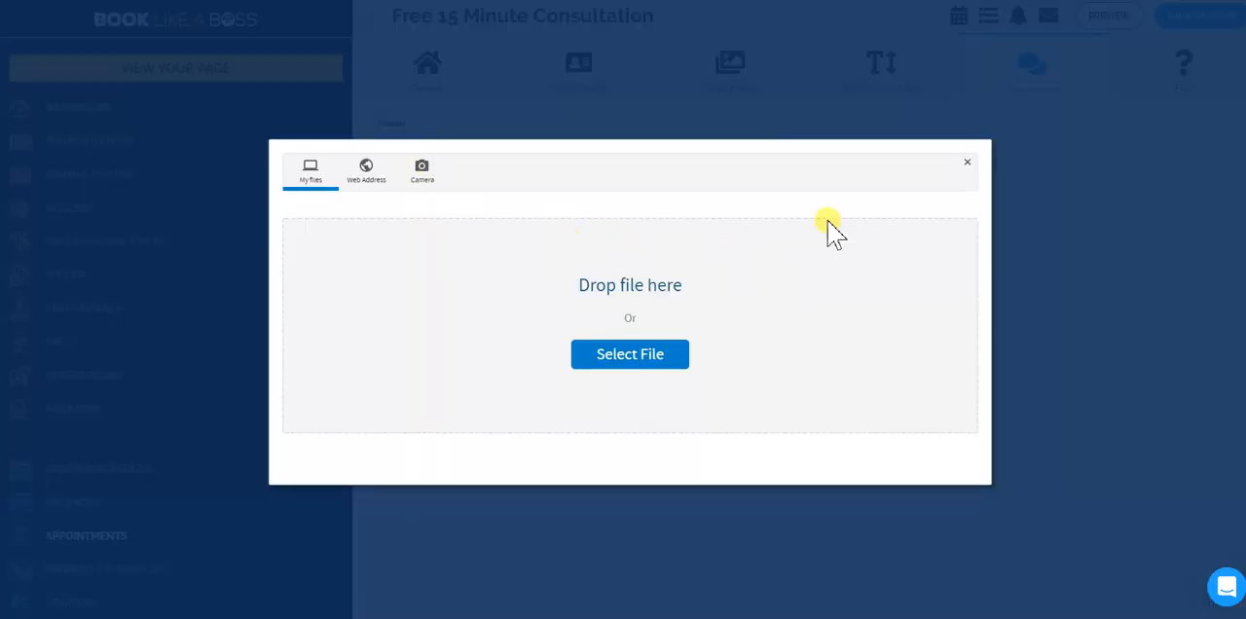
{"action": "left_click", "coordinate": [967, 163]}
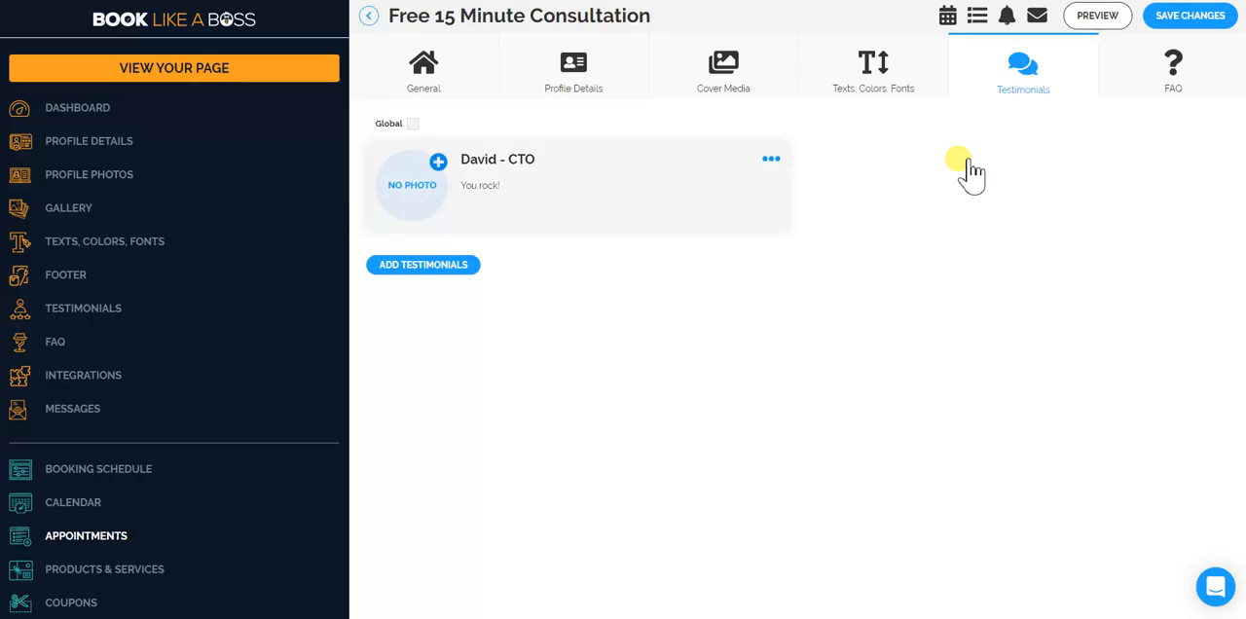
{"action": "left_click", "coordinate": [439, 163]}
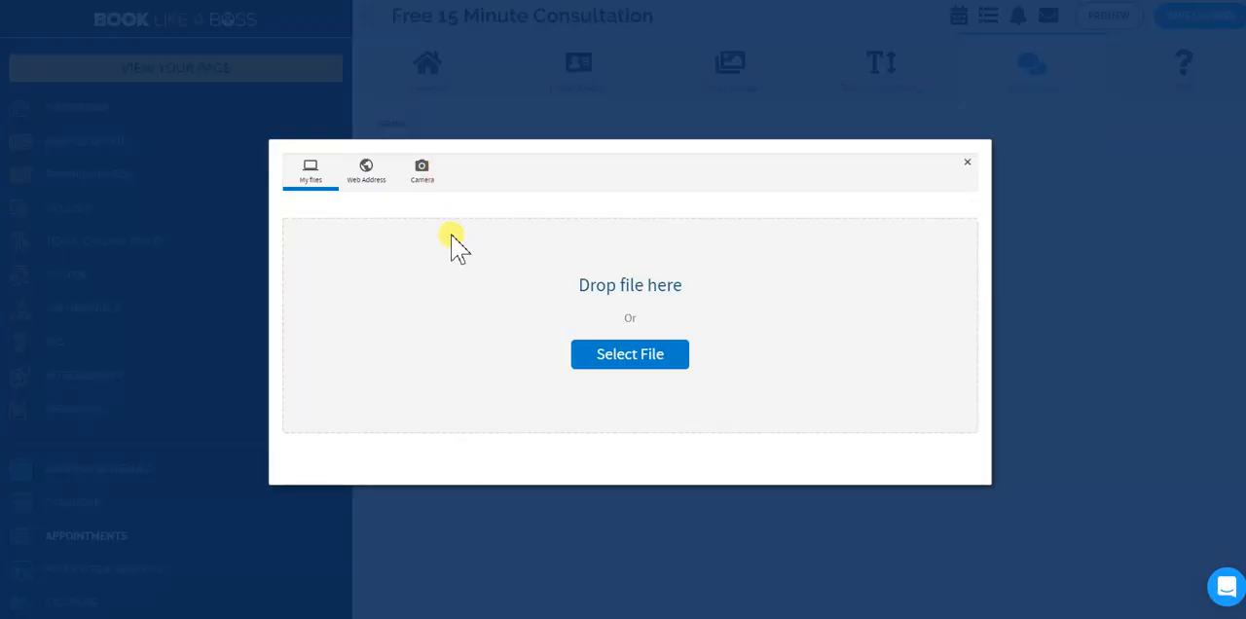
{"action": "left_click", "coordinate": [621, 356]}
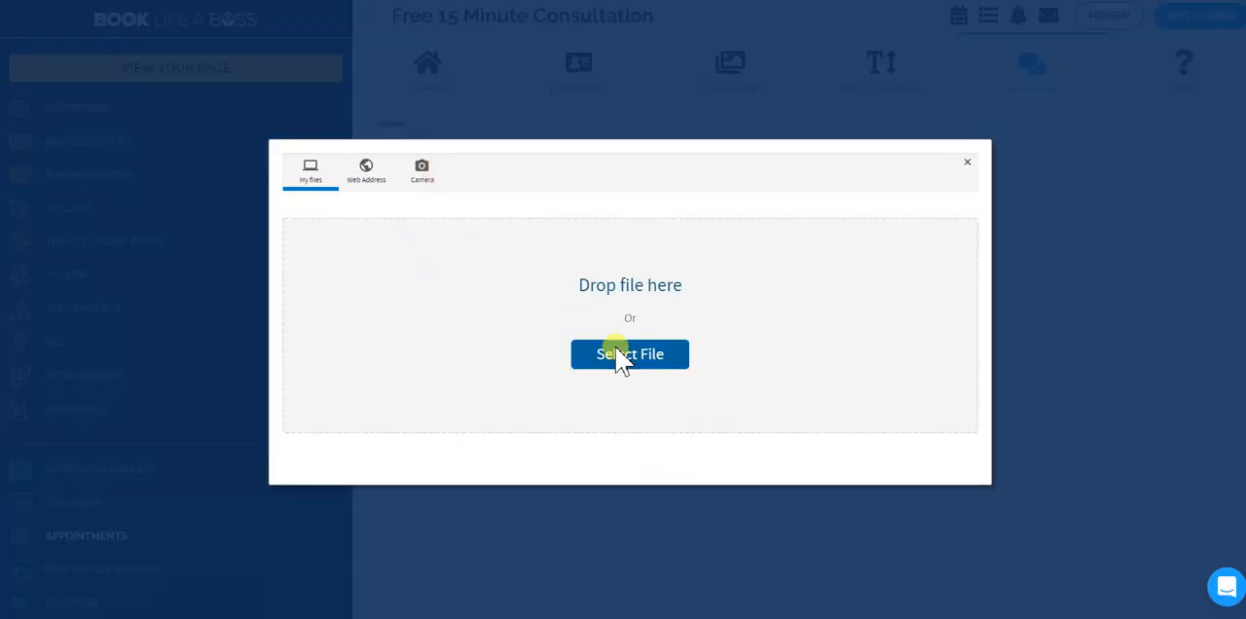
{"action": "left_click", "coordinate": [621, 355]}
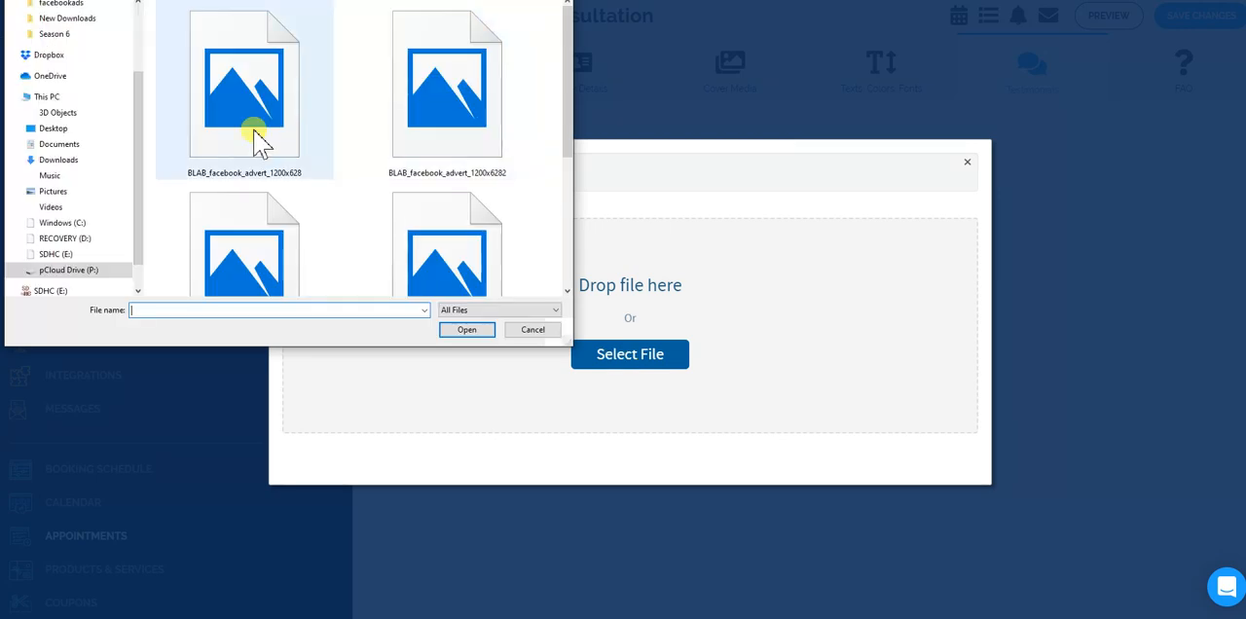
{"action": "left_click", "coordinate": [232, 282]}
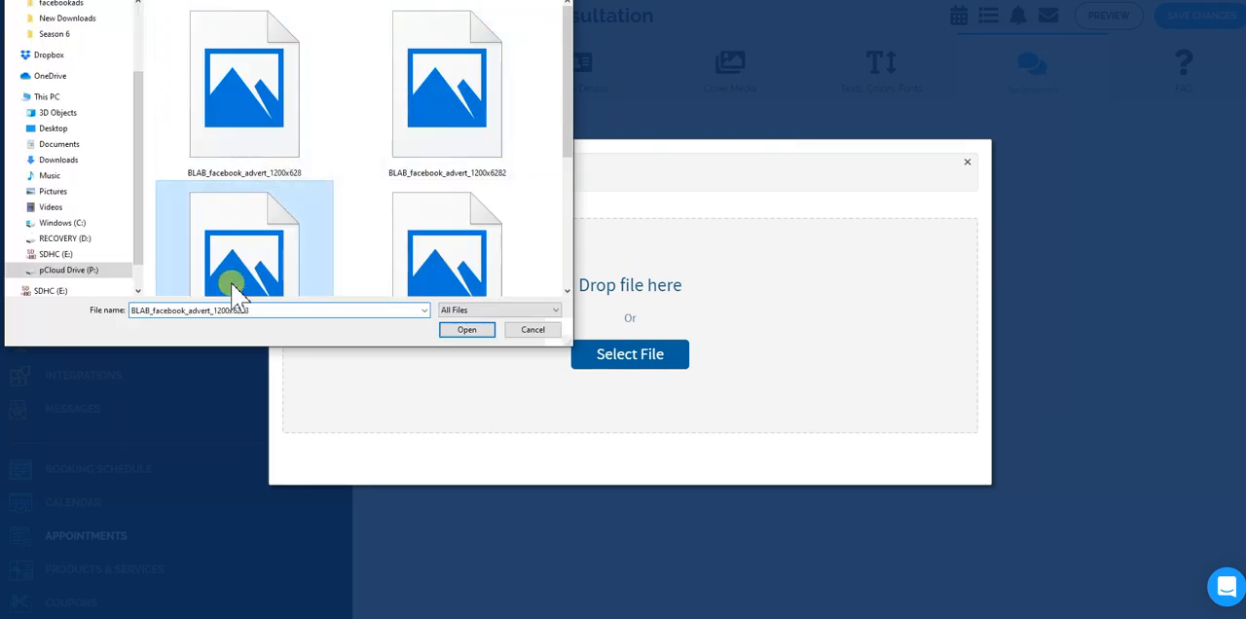
{"action": "left_click", "coordinate": [476, 329]}
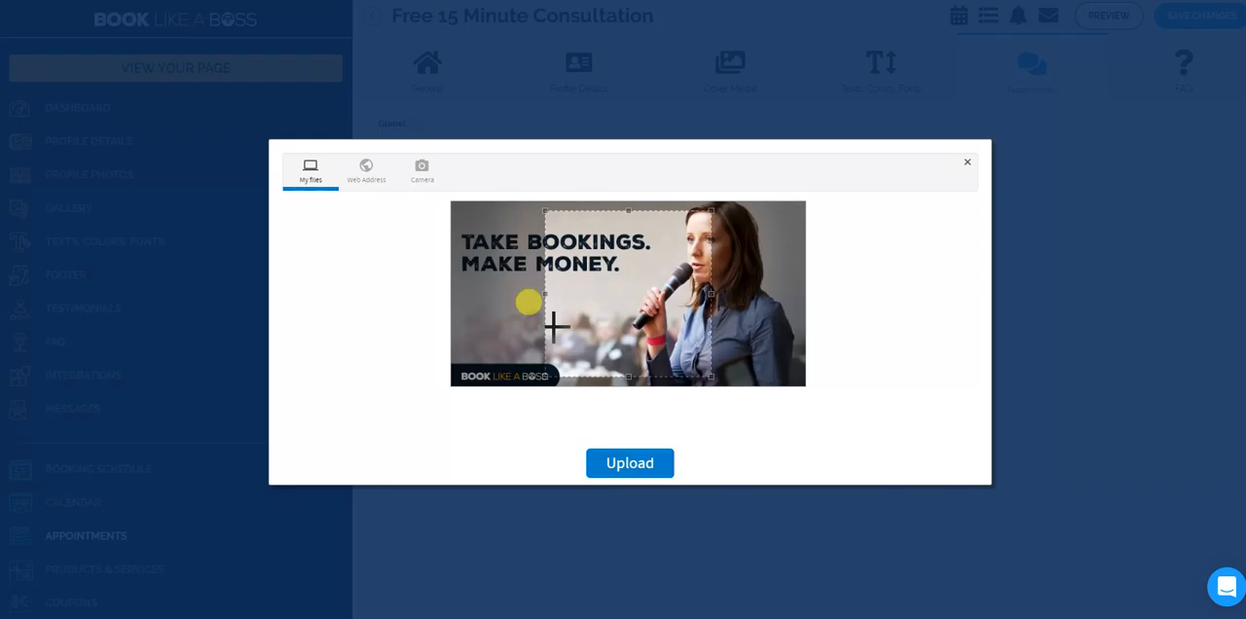
Crop the testimonial photo to a smaller square around the woman with the microphone and upload it.
{"action": "left_click_drag", "start_coordinate": [603, 294], "coordinate": [707, 273]}
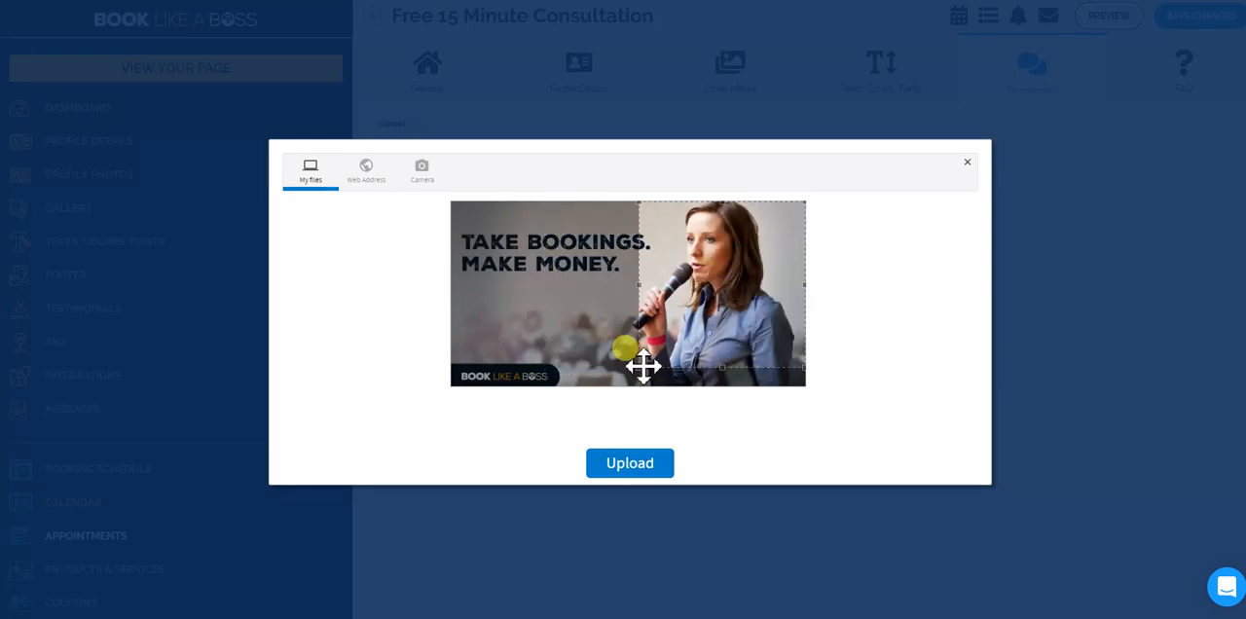
{"action": "left_click_drag", "start_coordinate": [642, 369], "coordinate": [659, 233]}
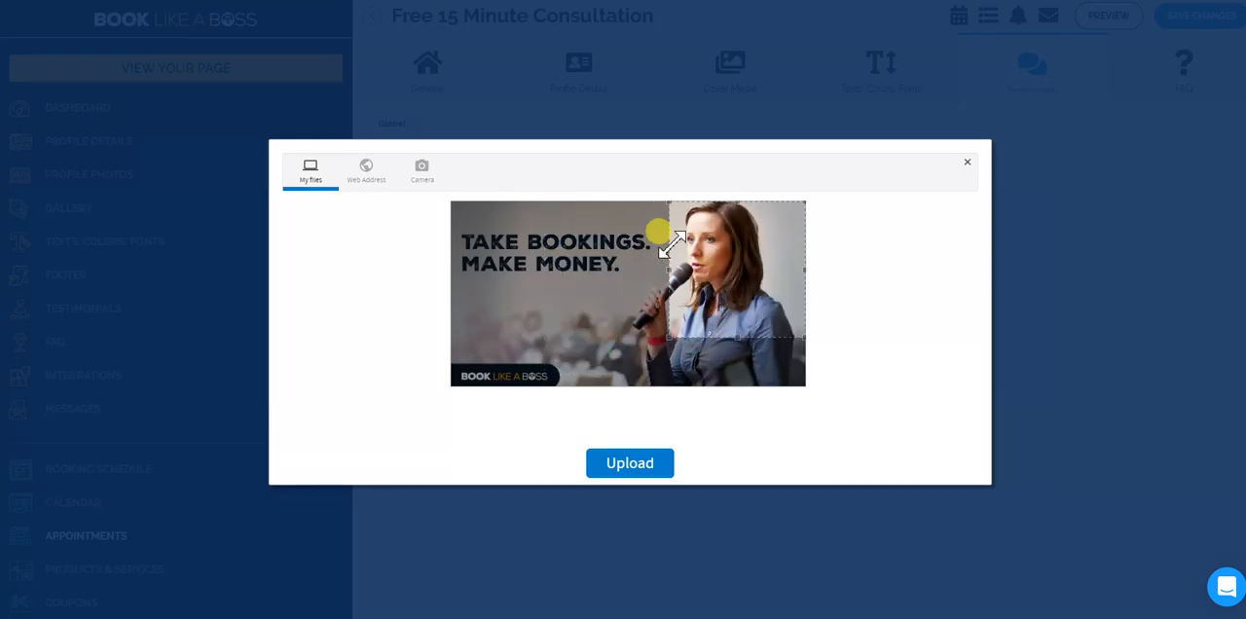
{"action": "left_click_drag", "start_coordinate": [718, 264], "coordinate": [706, 264]}
{"action": "left_click", "coordinate": [642, 465]}
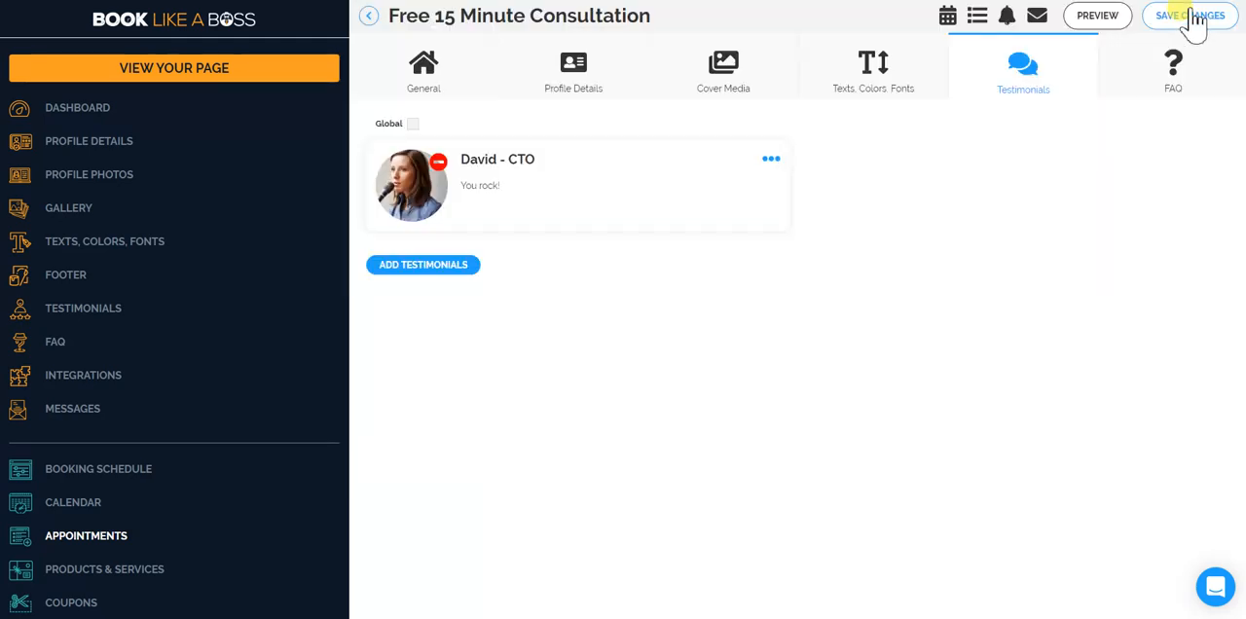
Preview the consultation's page and check the Testimonials section beneath the Book Me calendar.
{"action": "left_click", "coordinate": [1091, 19]}
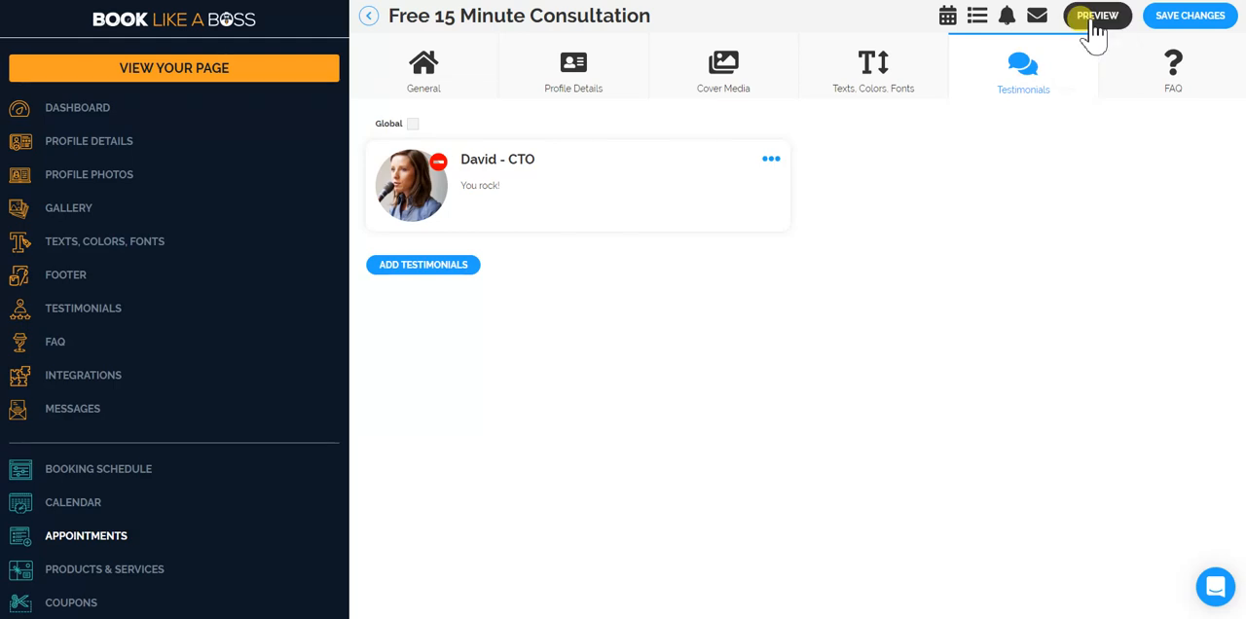
{"action": "left_click", "coordinate": [1083, 83]}
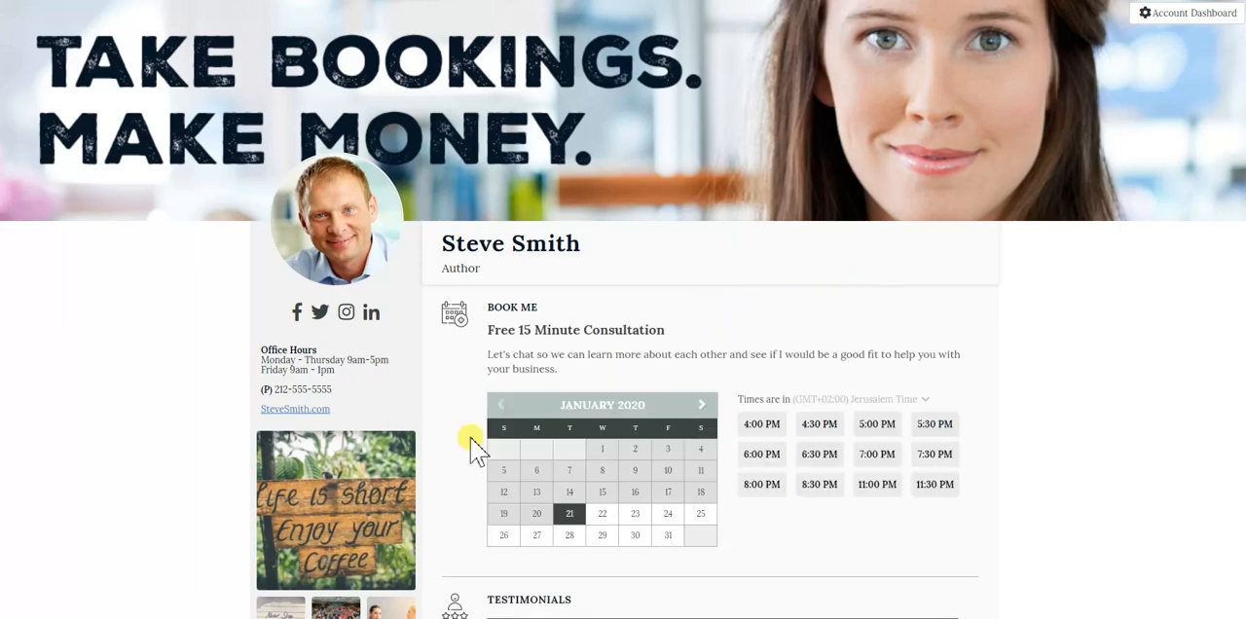
{"action": "scroll", "coordinate": [656, 514], "scroll_direction": "down", "scroll_amount": 3}
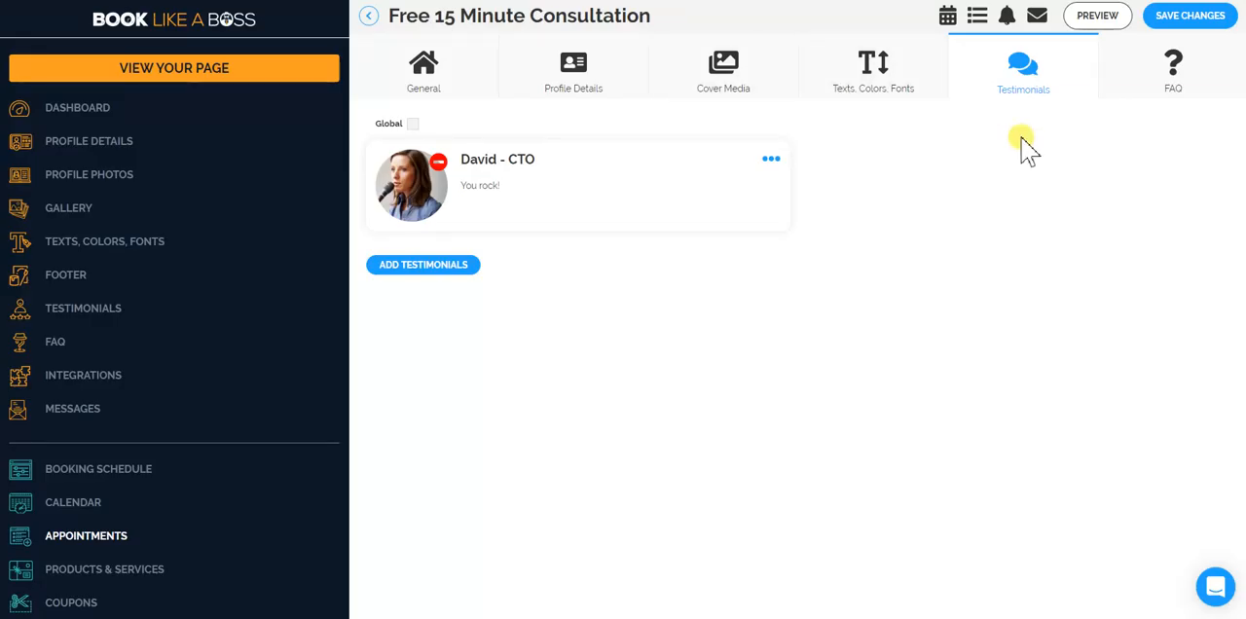
{"action": "left_click", "coordinate": [1107, 22]}
{"action": "left_click", "coordinate": [1098, 73]}
Switch the consultation's booking schedule to custom settings and add 9:00 am - 5:00 pm default availability for Monday through Thursday.
{"action": "left_click", "coordinate": [951, 20]}
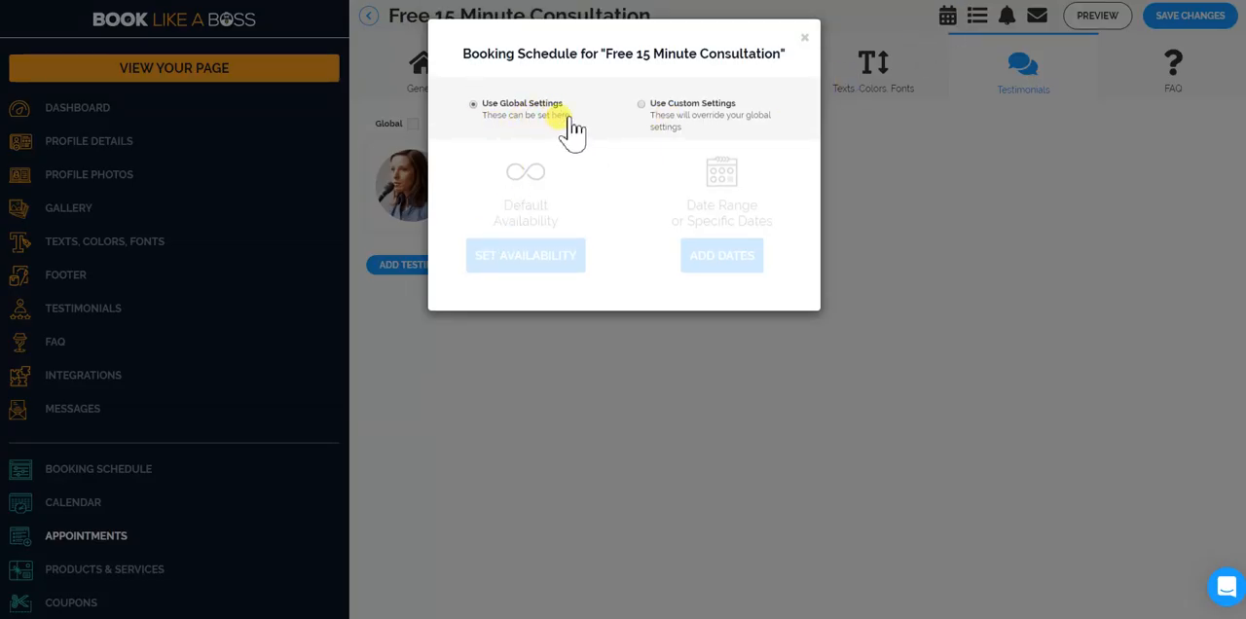
{"action": "left_click", "coordinate": [642, 105]}
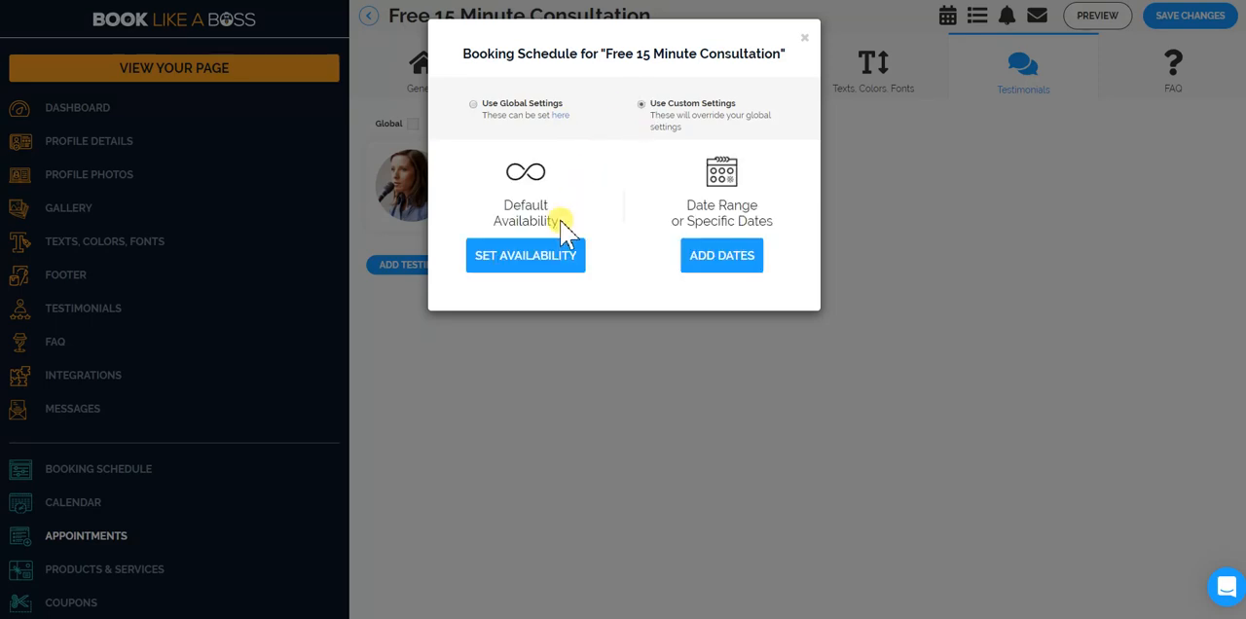
{"action": "left_click", "coordinate": [520, 257]}
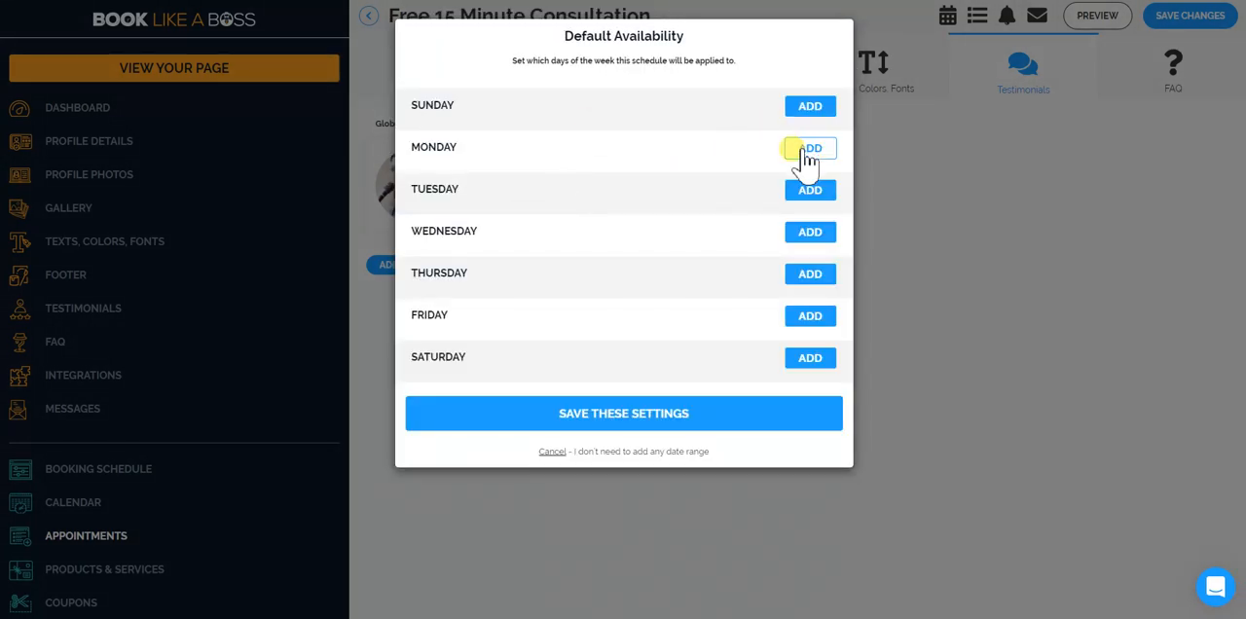
{"action": "left_click", "coordinate": [807, 155]}
{"action": "left_click", "coordinate": [807, 227]}
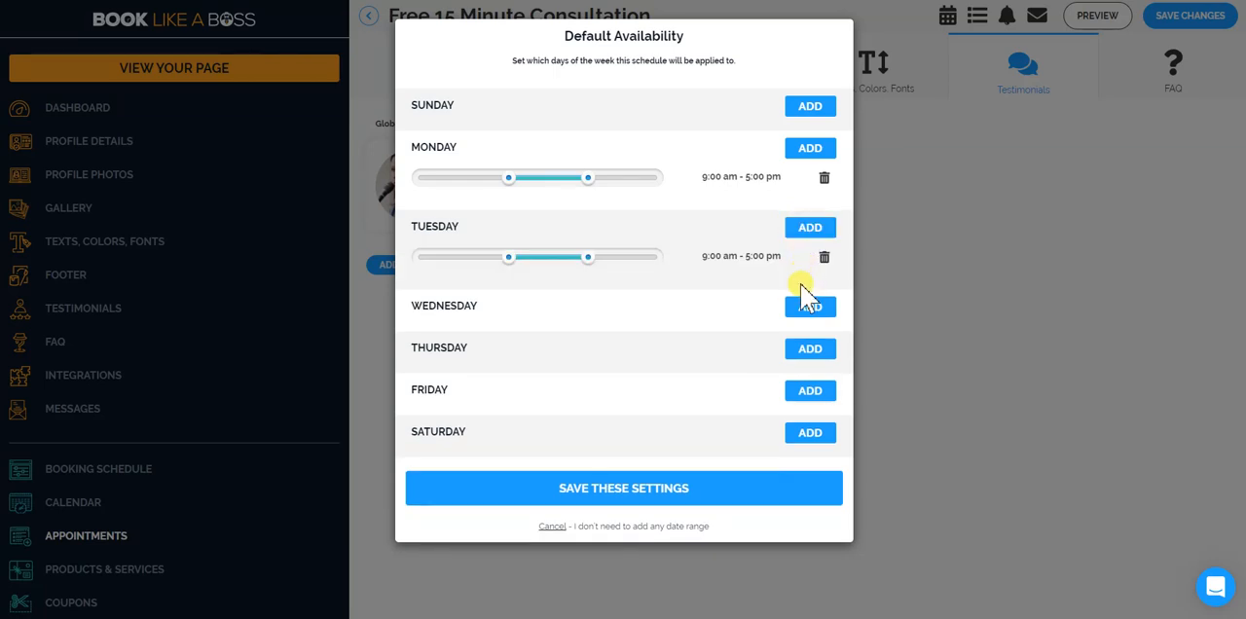
{"action": "left_click", "coordinate": [808, 306]}
{"action": "left_click", "coordinate": [806, 387]}
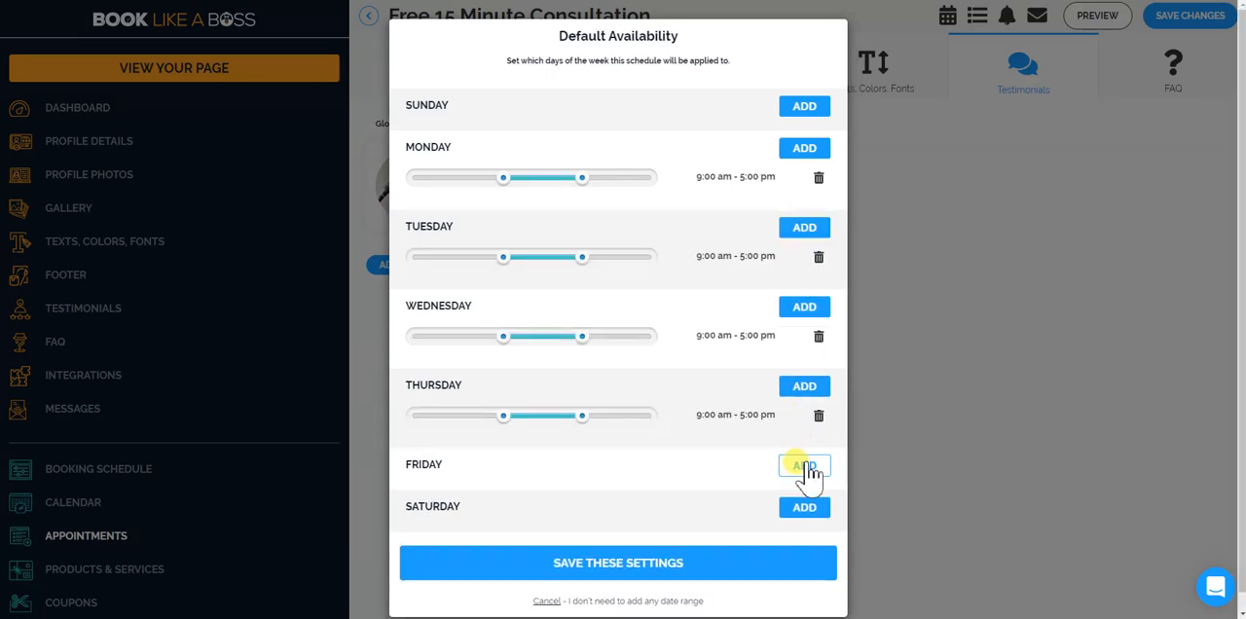
Add Friday availability from 9:00 am to 3:15 pm and save the default availability settings.
{"action": "left_click", "coordinate": [807, 467]}
{"action": "left_click_drag", "start_coordinate": [581, 494], "coordinate": [563, 504]}
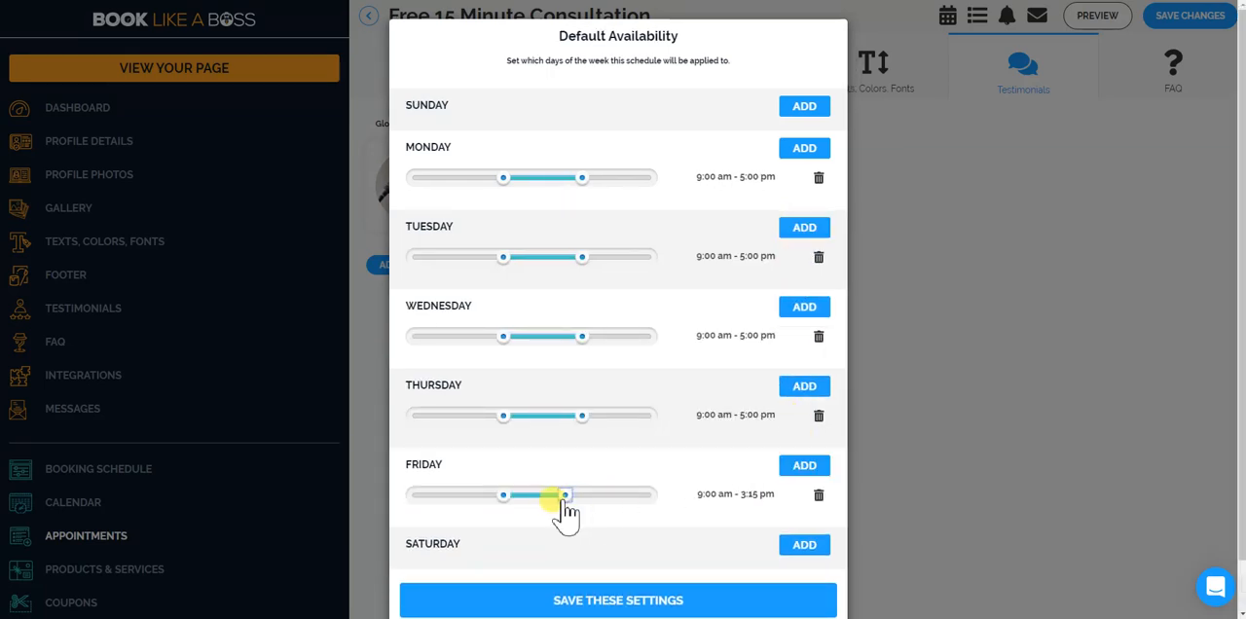
{"action": "left_click", "coordinate": [584, 598]}
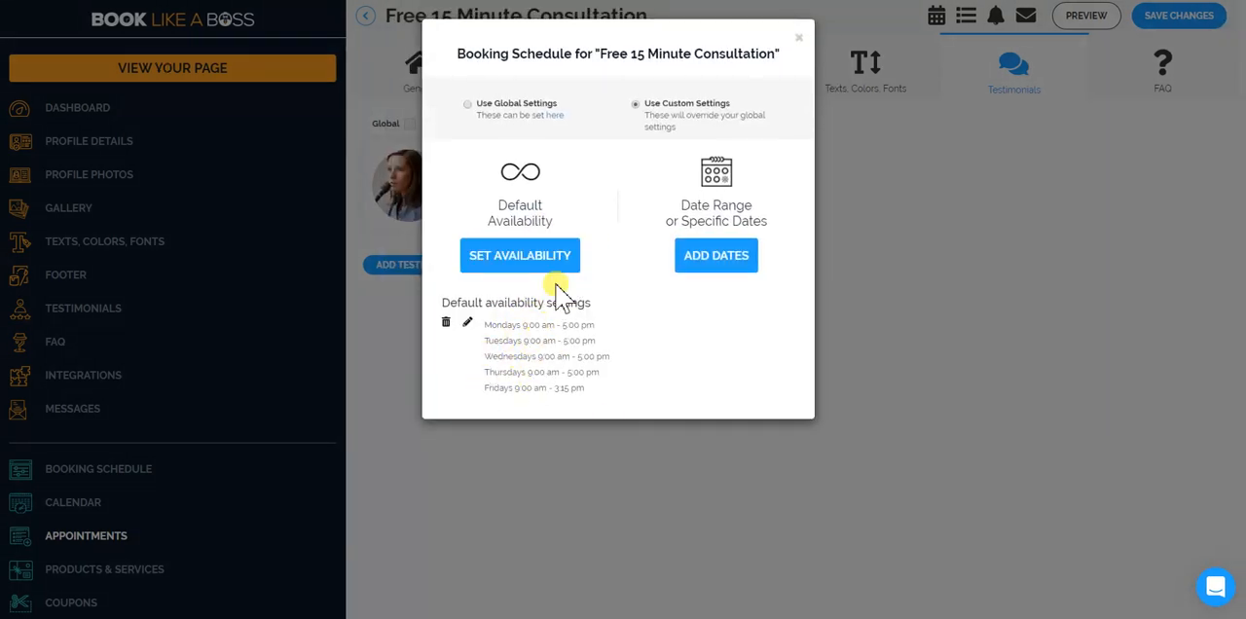
Create a date range from 22 Jan 2020 to 26 Feb 2020 without daily hours, and close the booking schedule.
{"action": "left_click", "coordinate": [720, 257]}
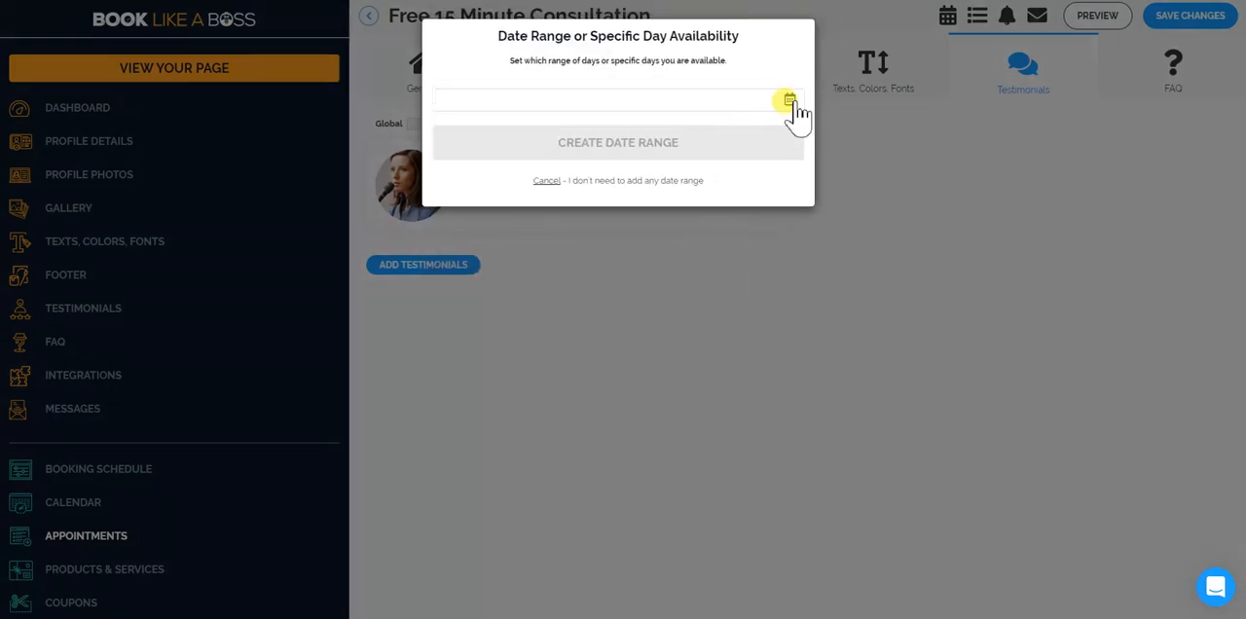
{"action": "left_click", "coordinate": [791, 101]}
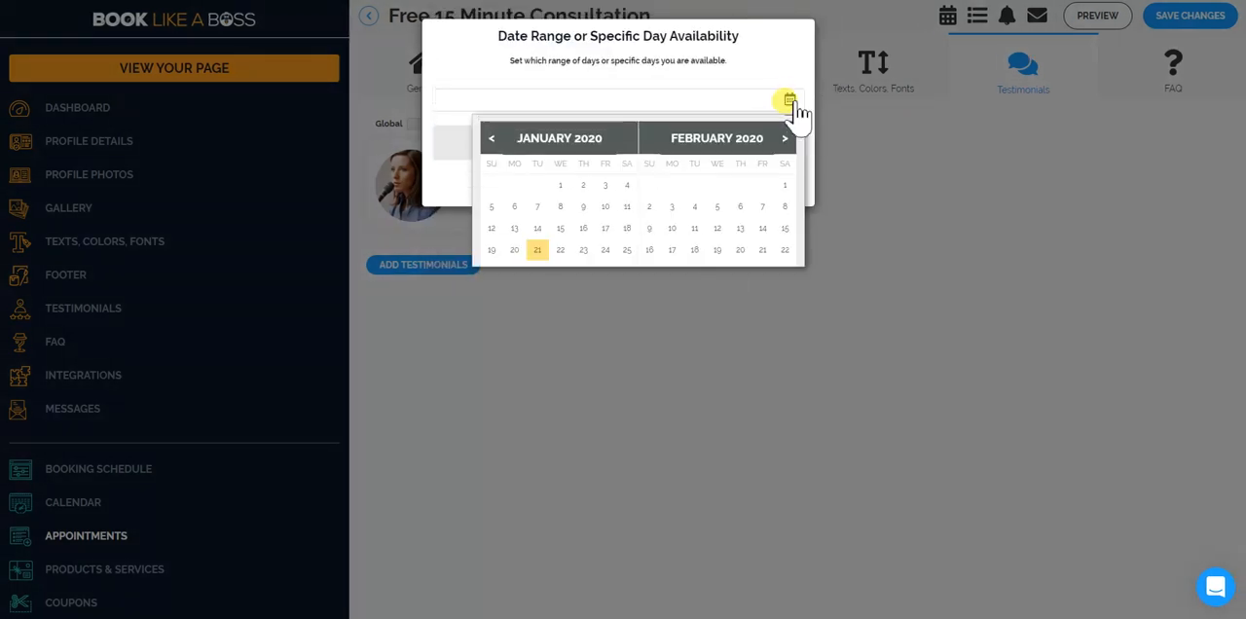
{"action": "left_click", "coordinate": [561, 252]}
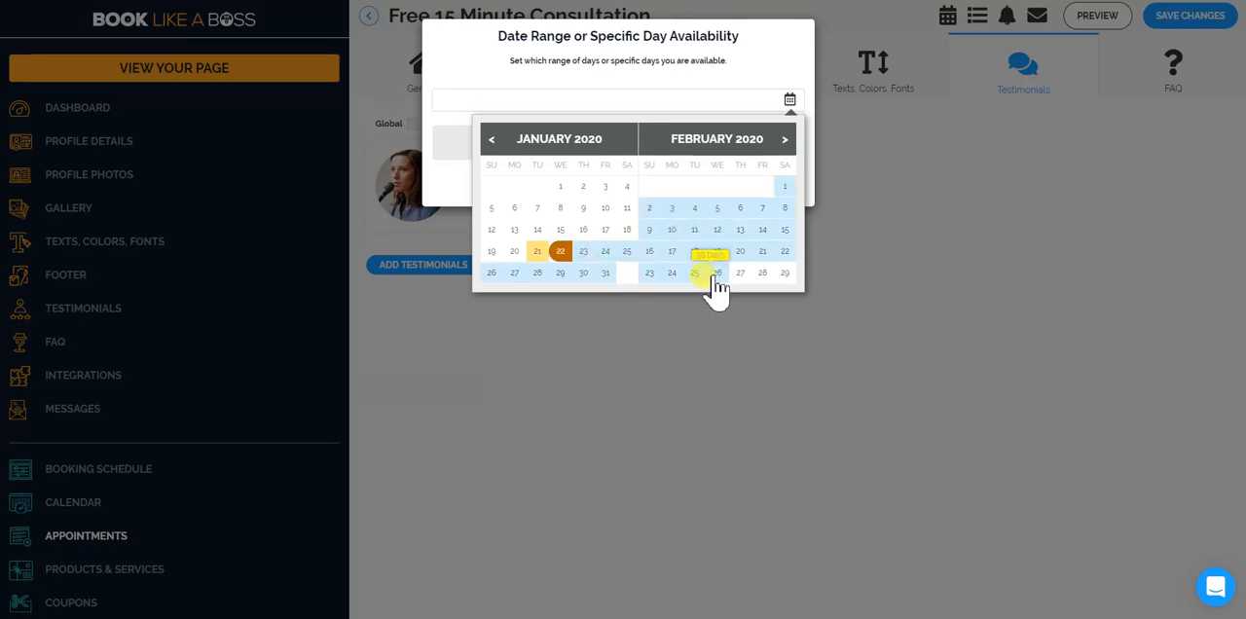
{"action": "left_click", "coordinate": [718, 274]}
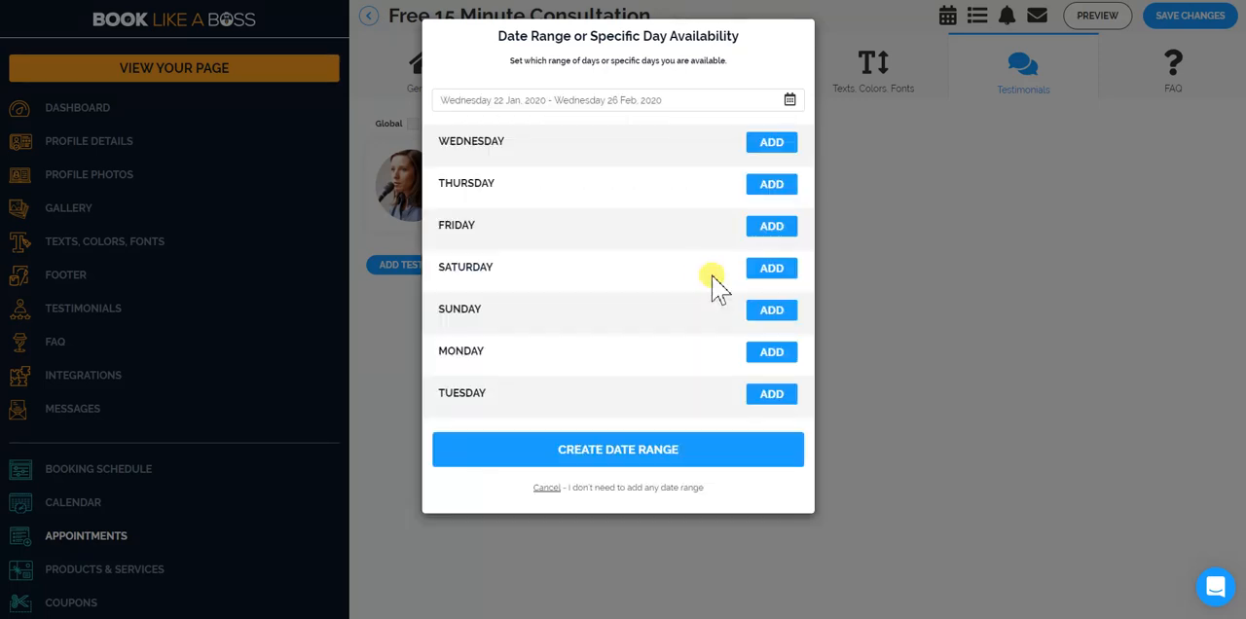
{"action": "left_click", "coordinate": [634, 460]}
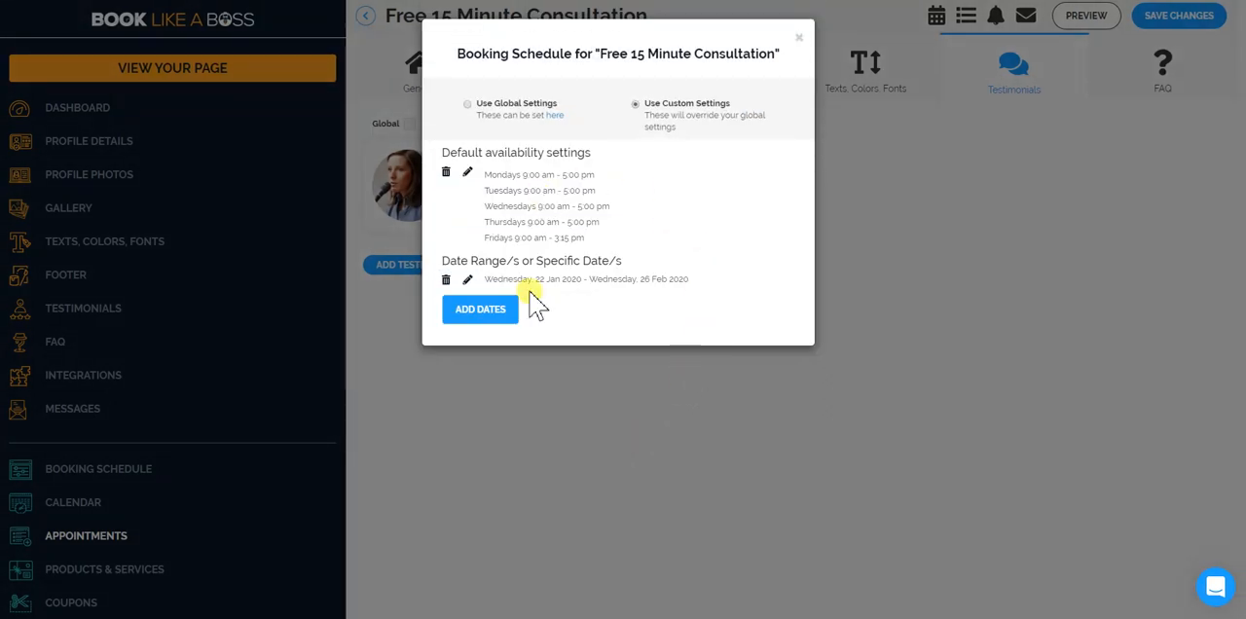
{"action": "left_click", "coordinate": [800, 39]}
Review the custom fields and the email and SMS reminders of the Free 15 Minute Consultation.
{"action": "left_click", "coordinate": [978, 18]}
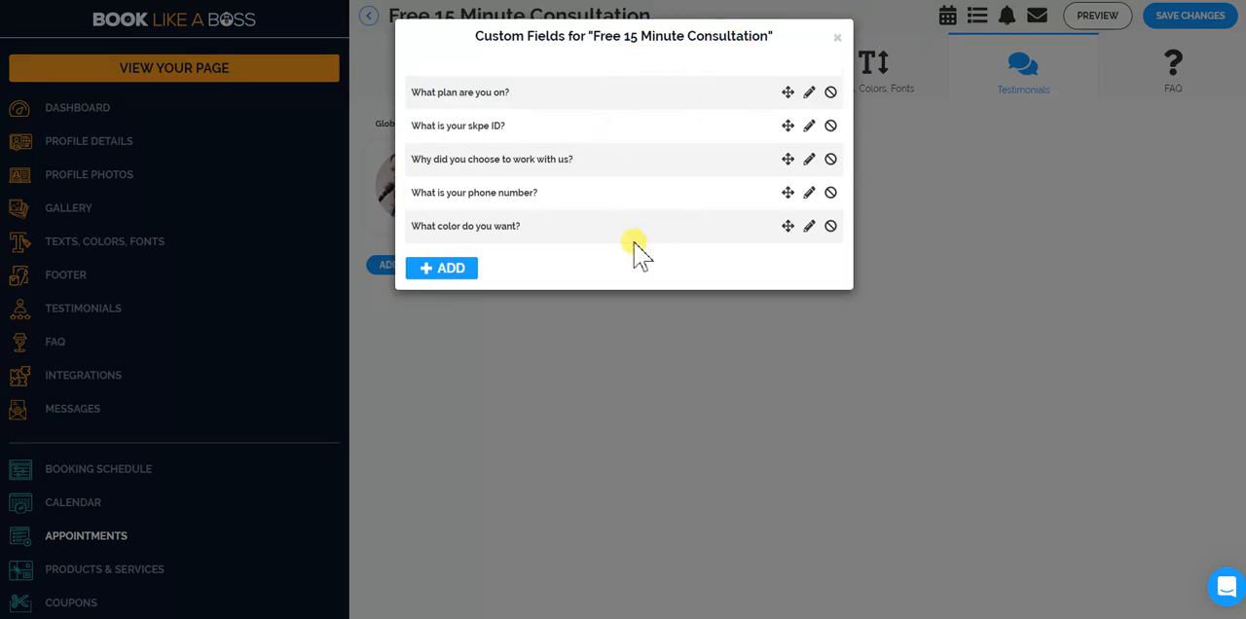
{"action": "left_click", "coordinate": [838, 37]}
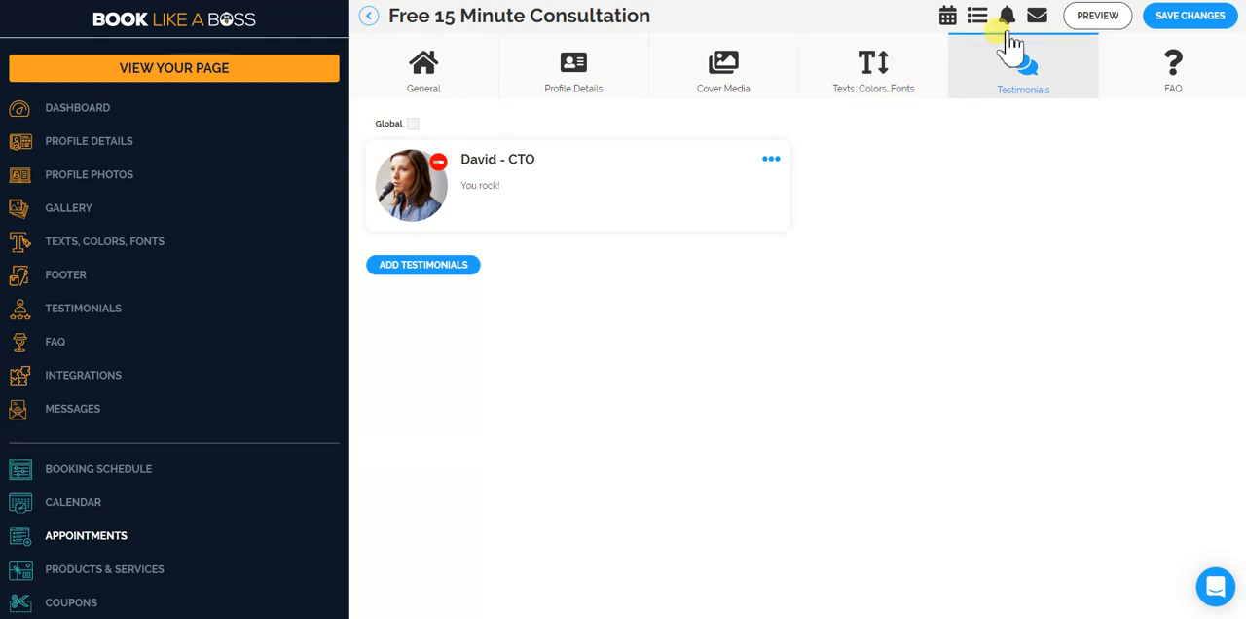
{"action": "left_click", "coordinate": [1009, 20]}
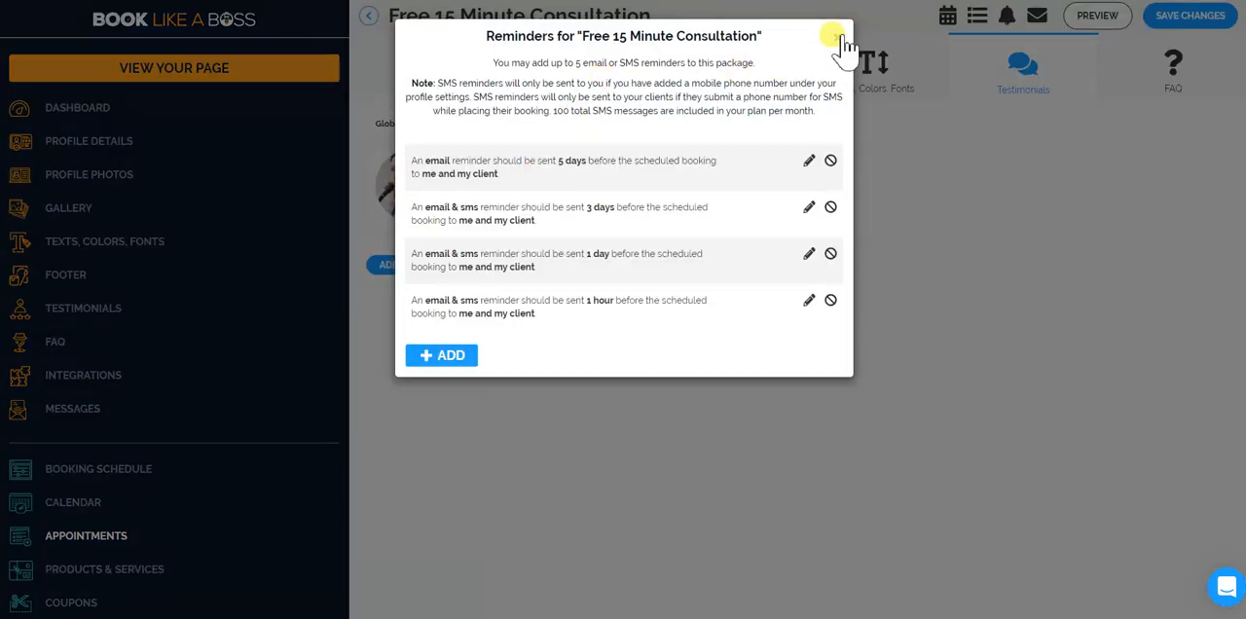
{"action": "left_click", "coordinate": [838, 39]}
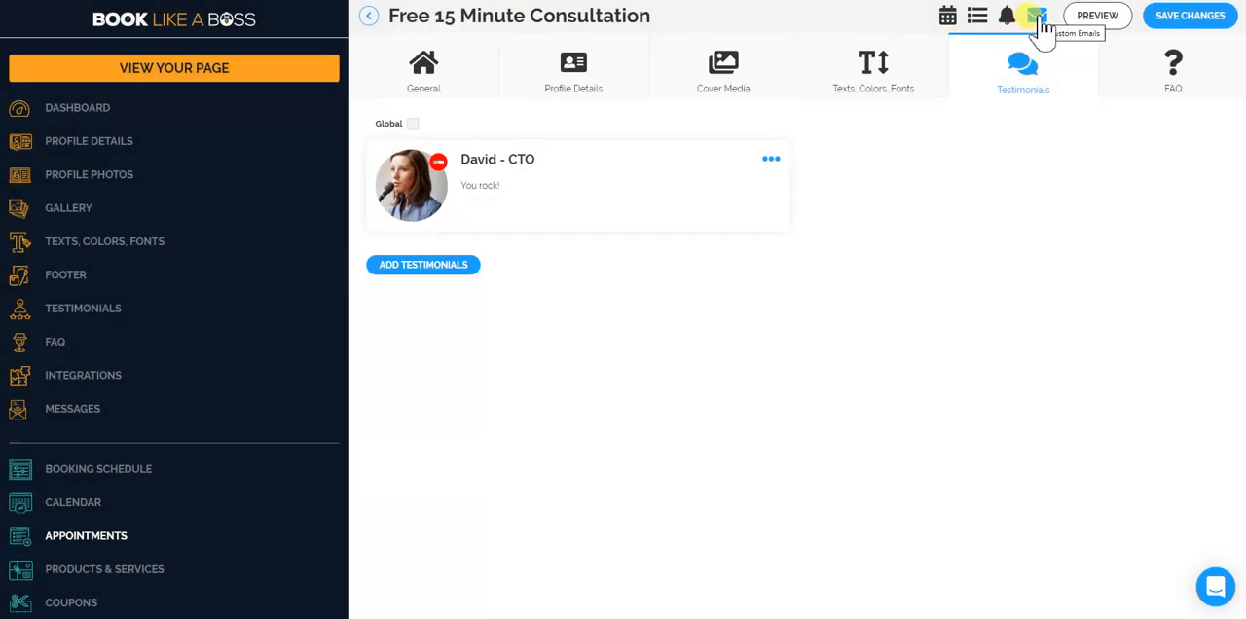
Set the consultation's custom confirmation email to "Meeting in person at my office:", turn off its Global option, and save.
{"action": "left_click", "coordinate": [1038, 17]}
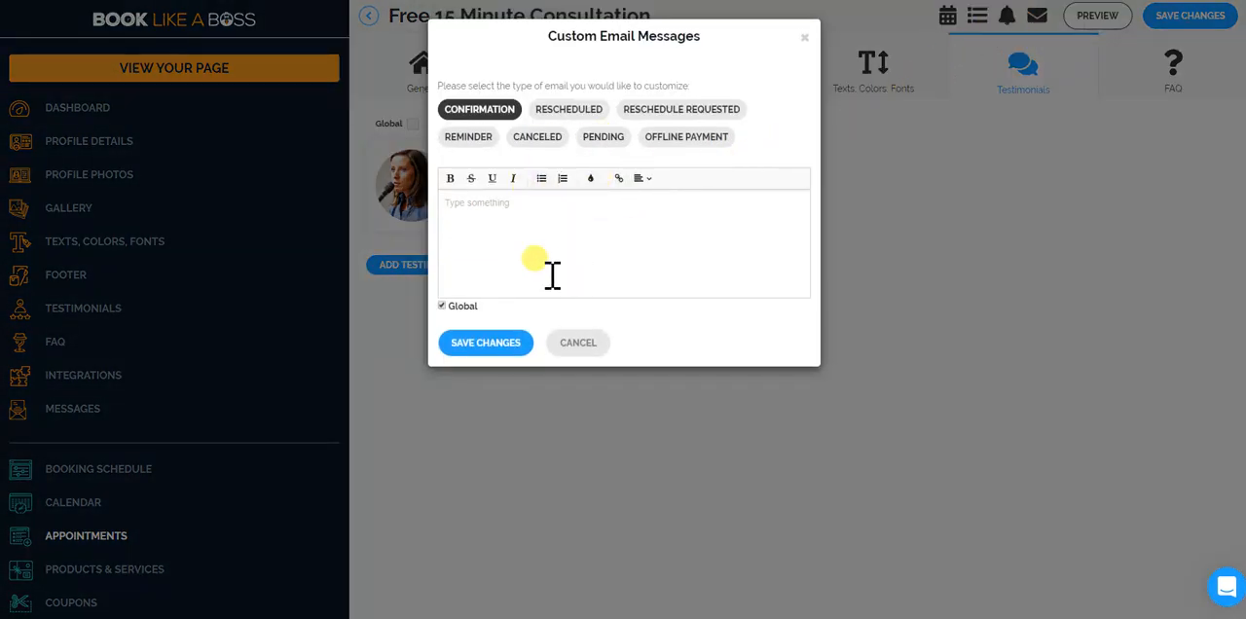
{"action": "left_click", "coordinate": [805, 39]}
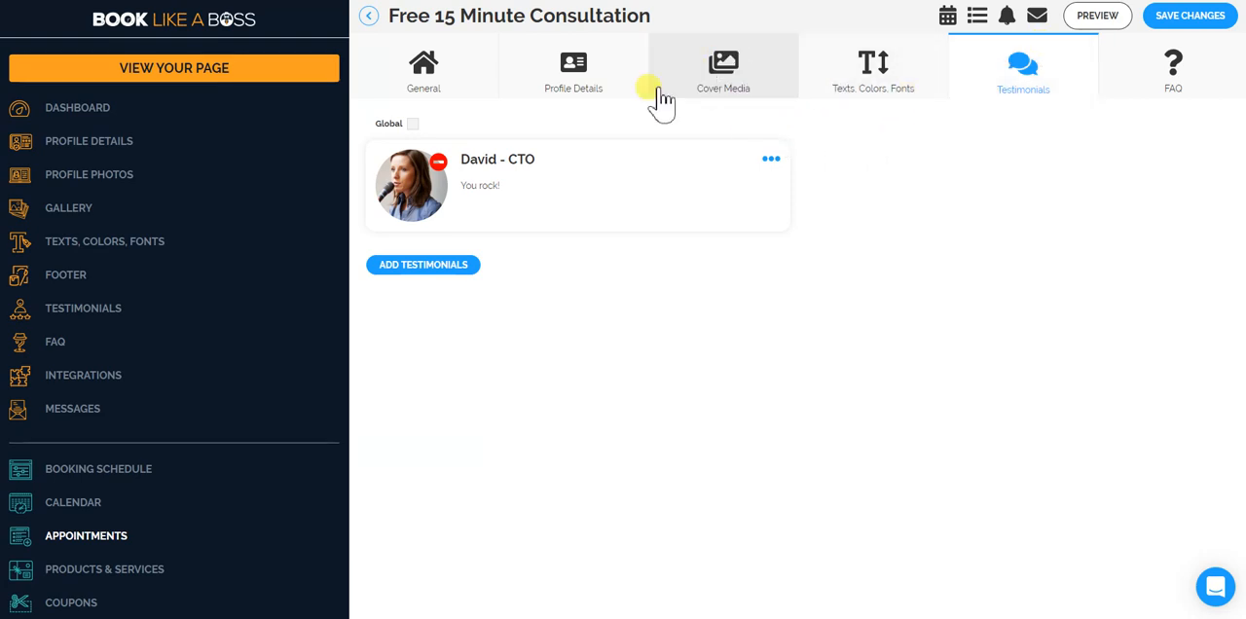
{"action": "left_click", "coordinate": [1038, 17]}
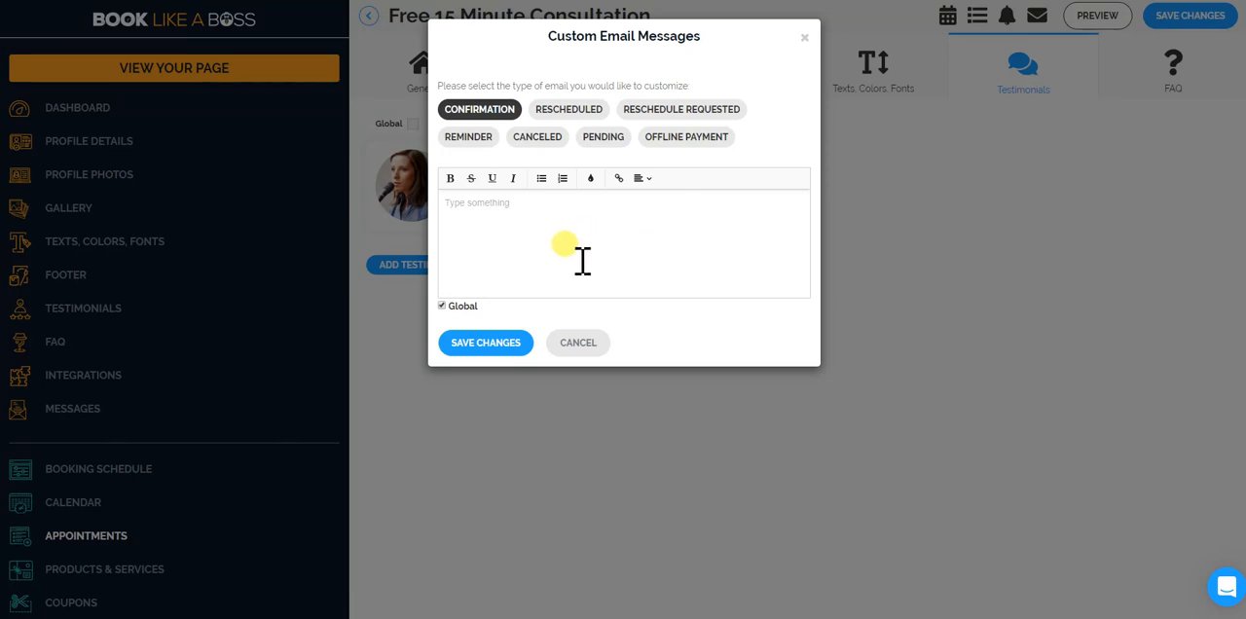
{"action": "left_click", "coordinate": [502, 115]}
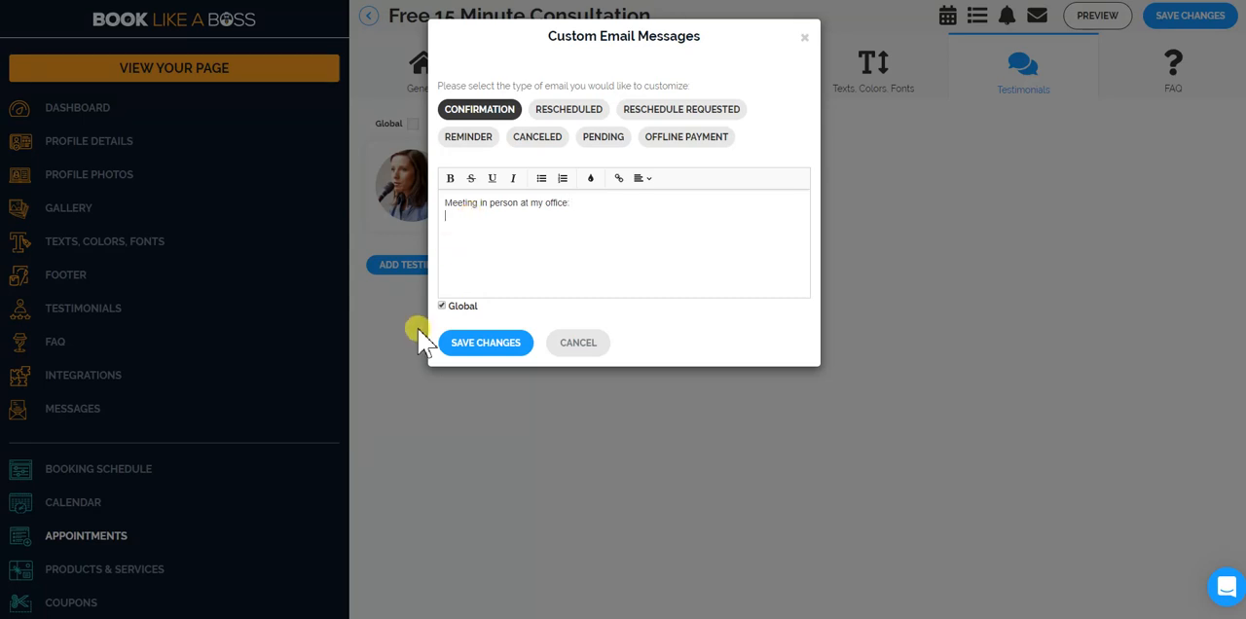
{"action": "left_click", "coordinate": [442, 306]}
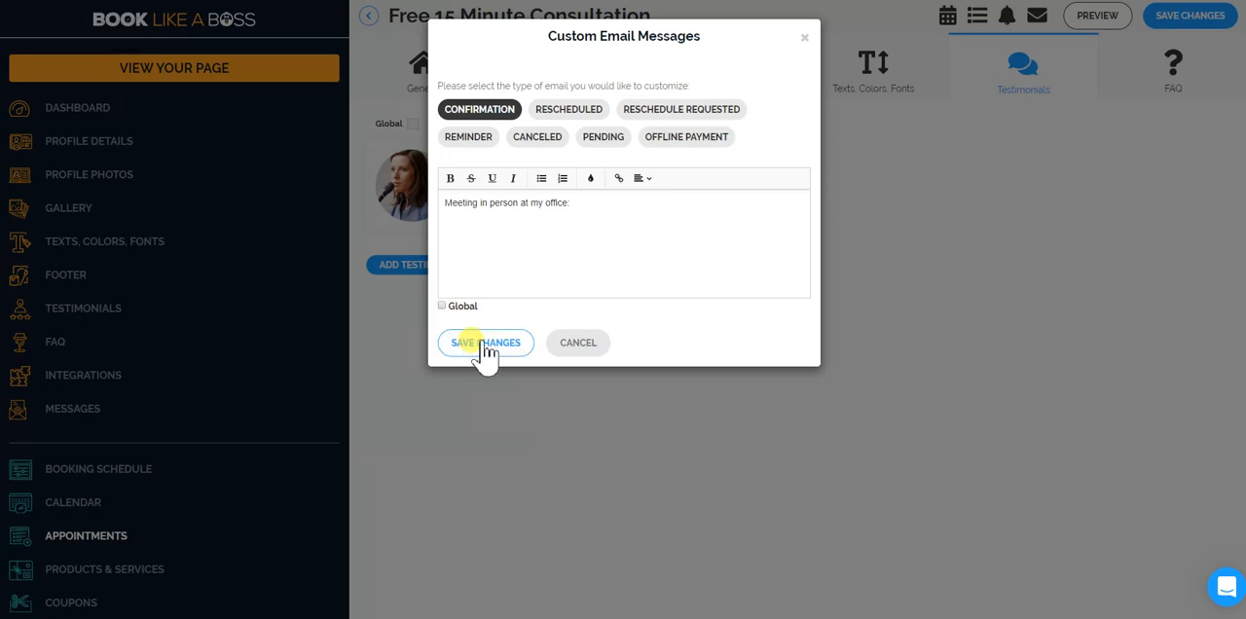
{"action": "left_click", "coordinate": [486, 345]}
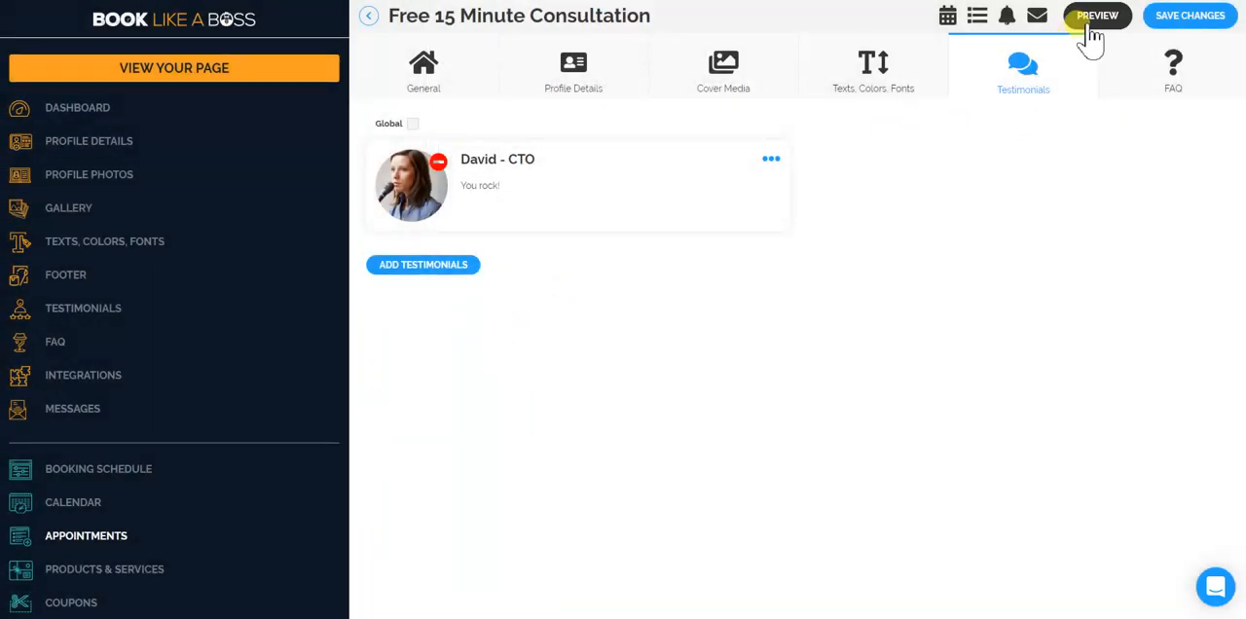
Examine the other custom email types, from Rescheduled to Offline Payment, and leave without saving changes.
{"action": "left_click", "coordinate": [1038, 21]}
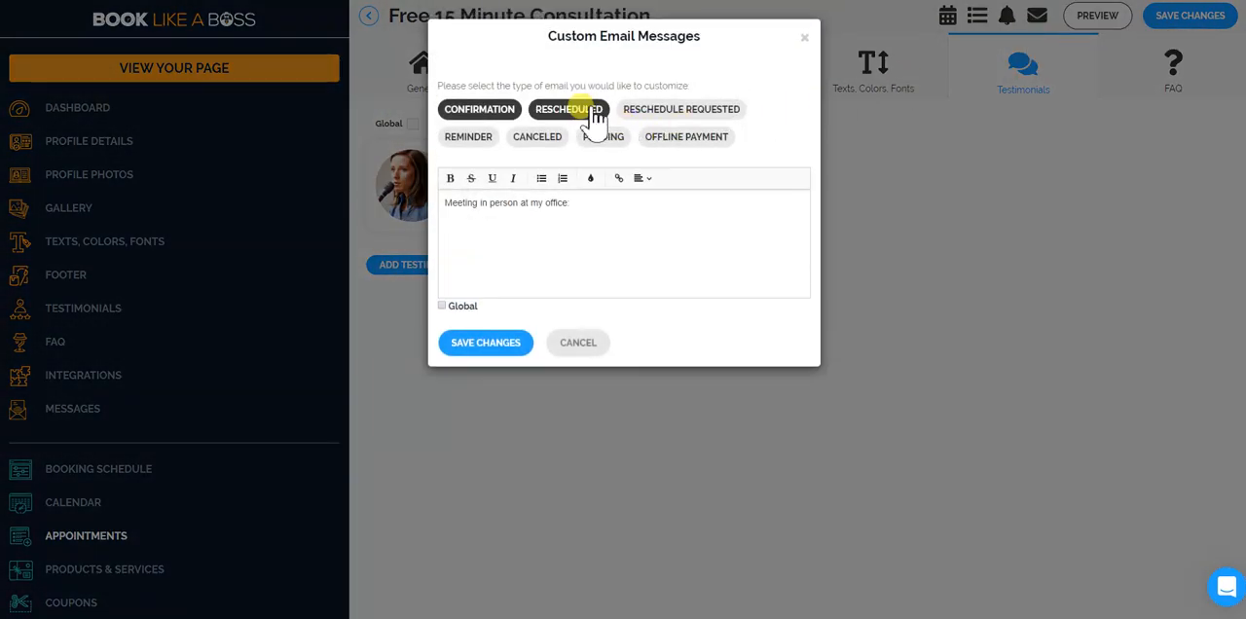
{"action": "left_click", "coordinate": [596, 115]}
{"action": "left_click", "coordinate": [662, 113]}
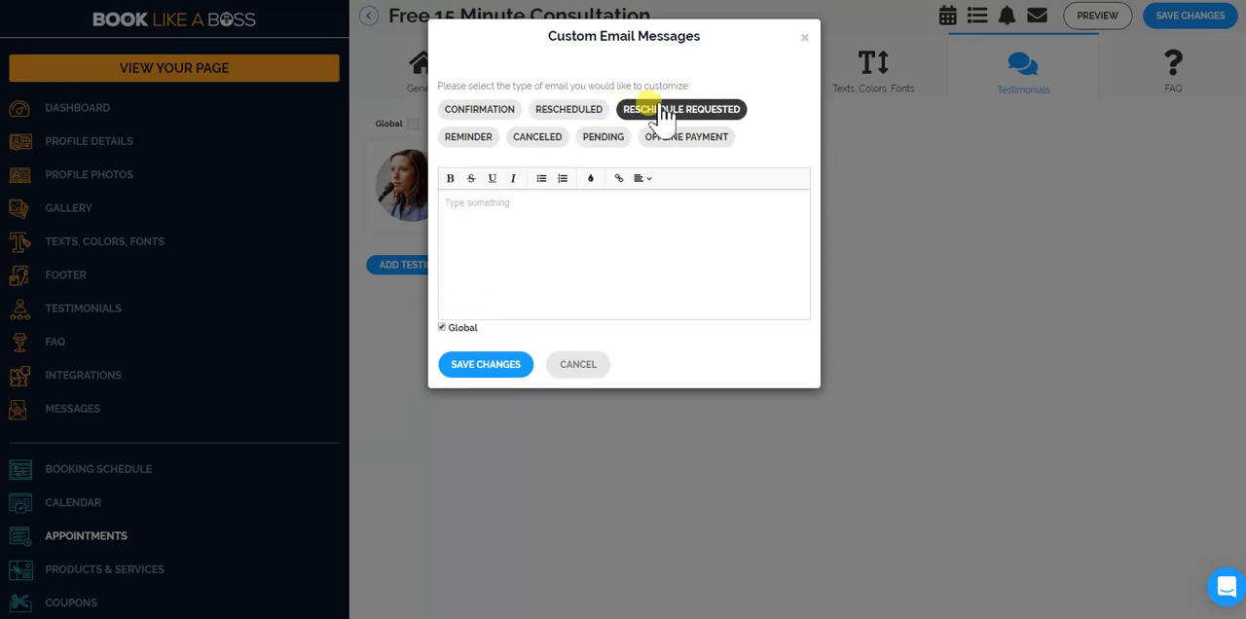
{"action": "left_click", "coordinate": [474, 142]}
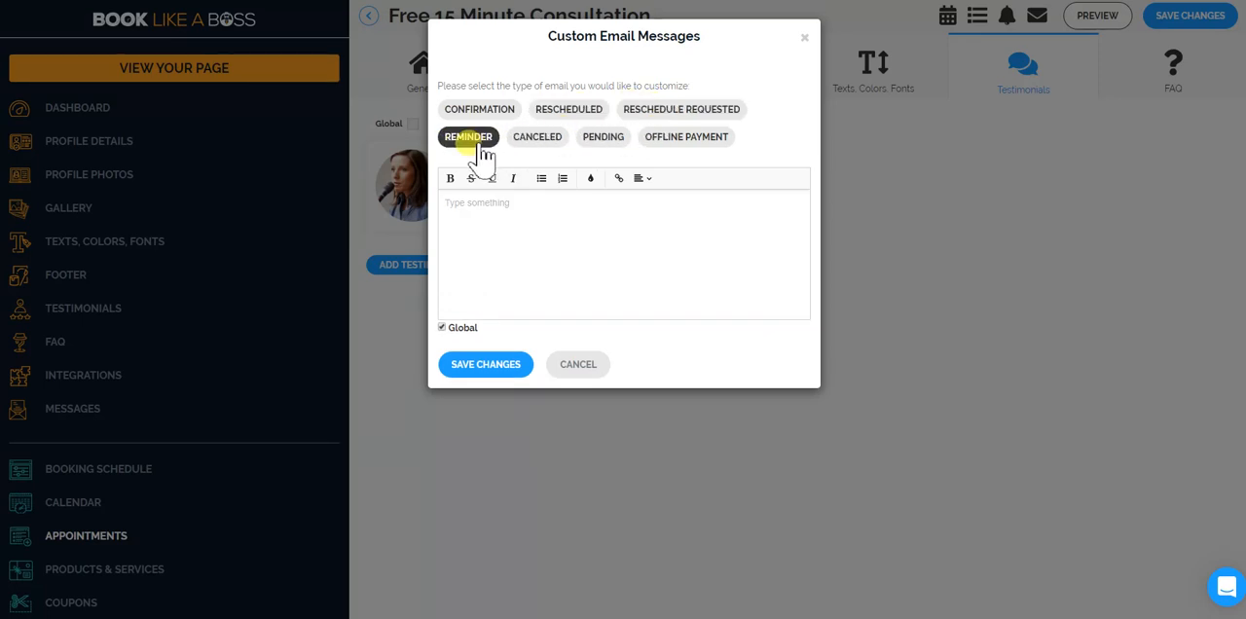
{"action": "left_click", "coordinate": [609, 145]}
{"action": "left_click", "coordinate": [671, 152]}
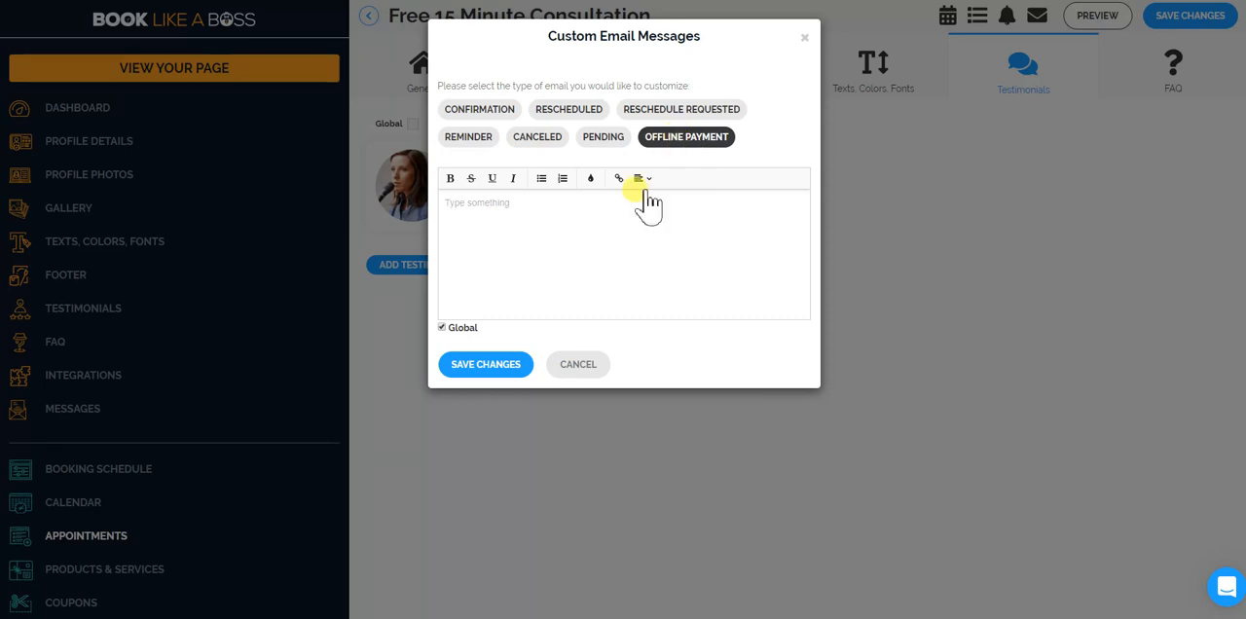
{"action": "left_click", "coordinate": [586, 225]}
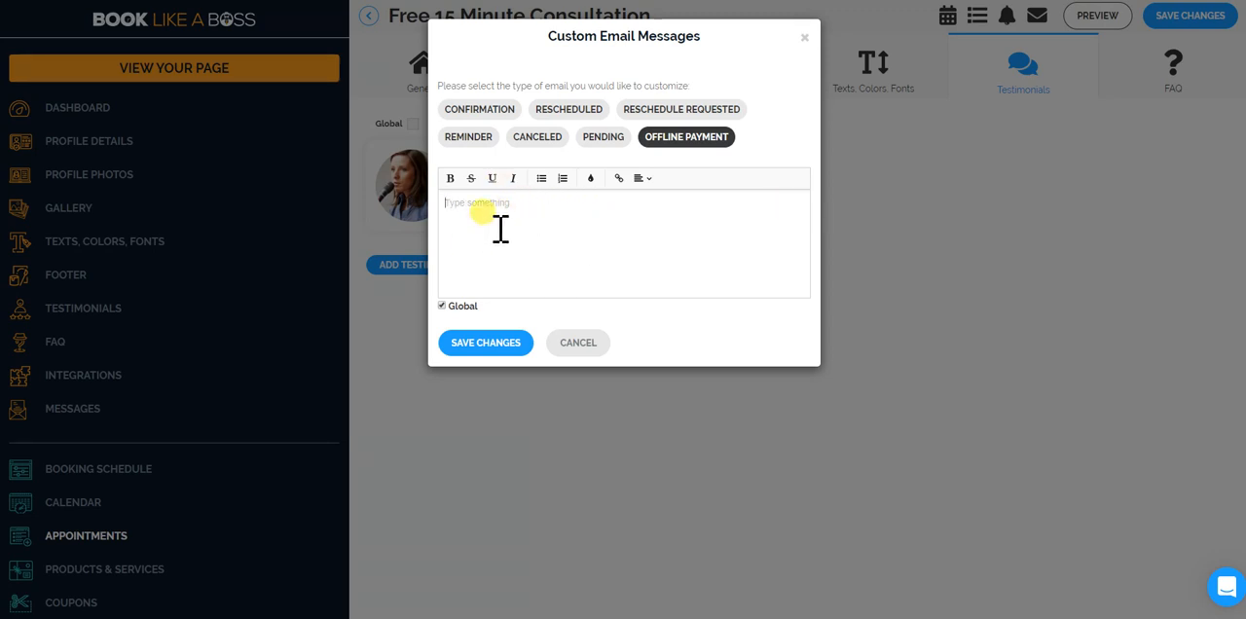
{"action": "left_click", "coordinate": [522, 259]}
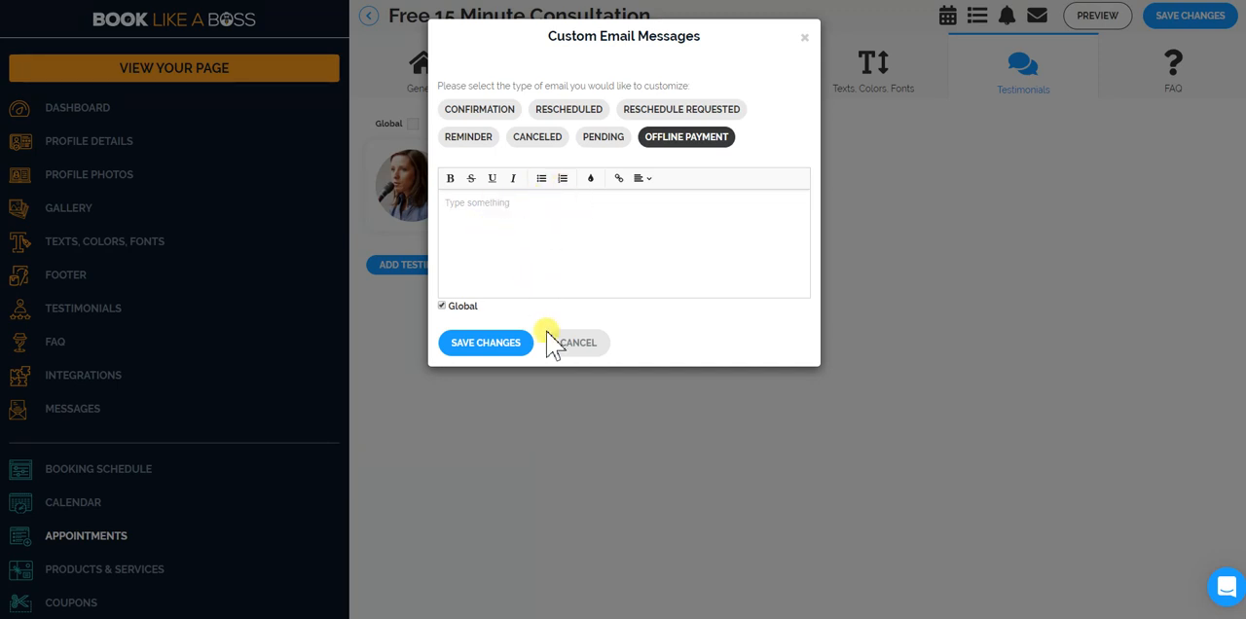
{"action": "left_click", "coordinate": [581, 345]}
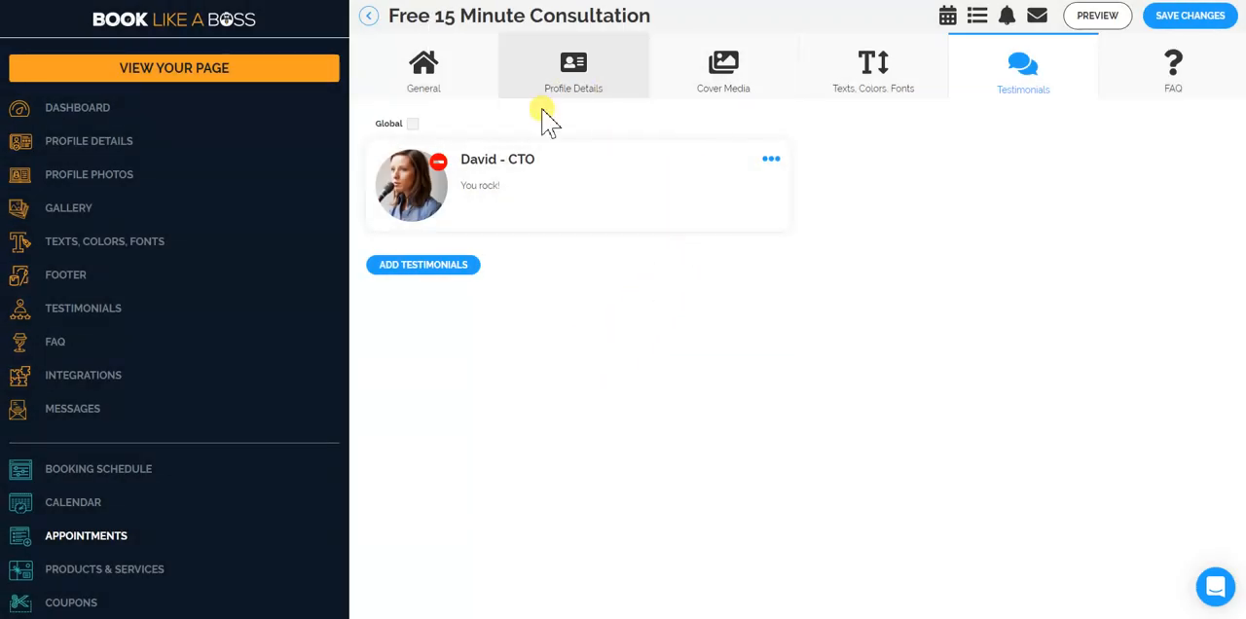
Try to save a new Products & Services package with only the title "1 hour consulting gig", and return to the package list.
{"action": "scroll", "coordinate": [292, 334], "scroll_direction": "down", "scroll_amount": 5}
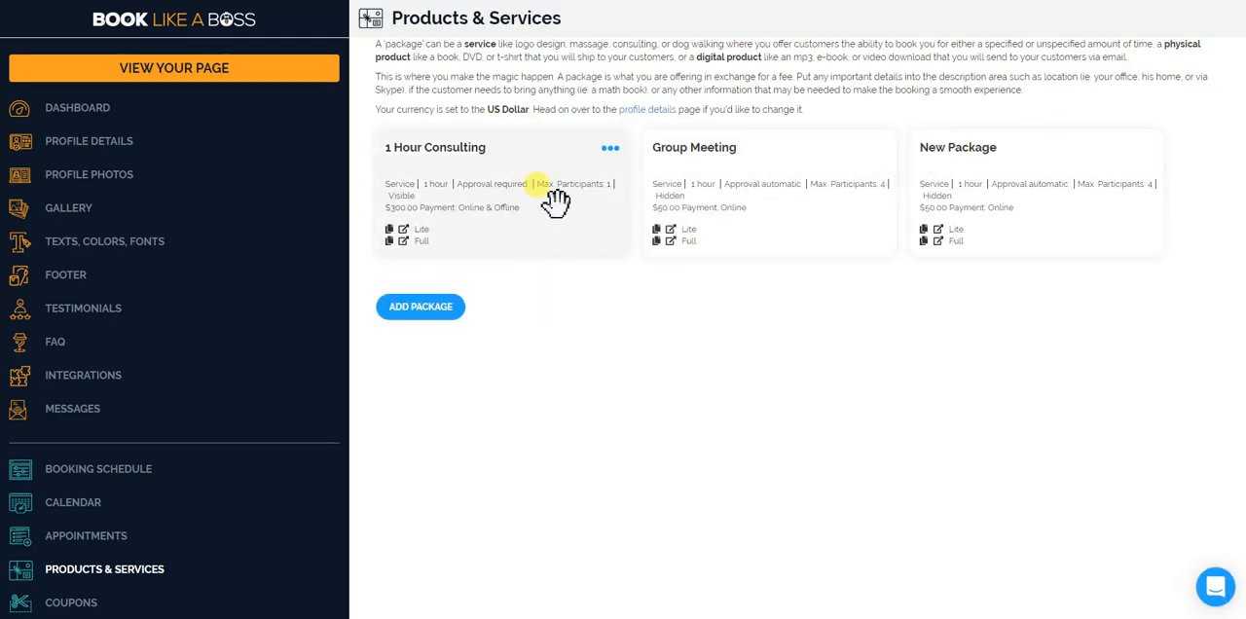
{"action": "left_click", "coordinate": [417, 308]}
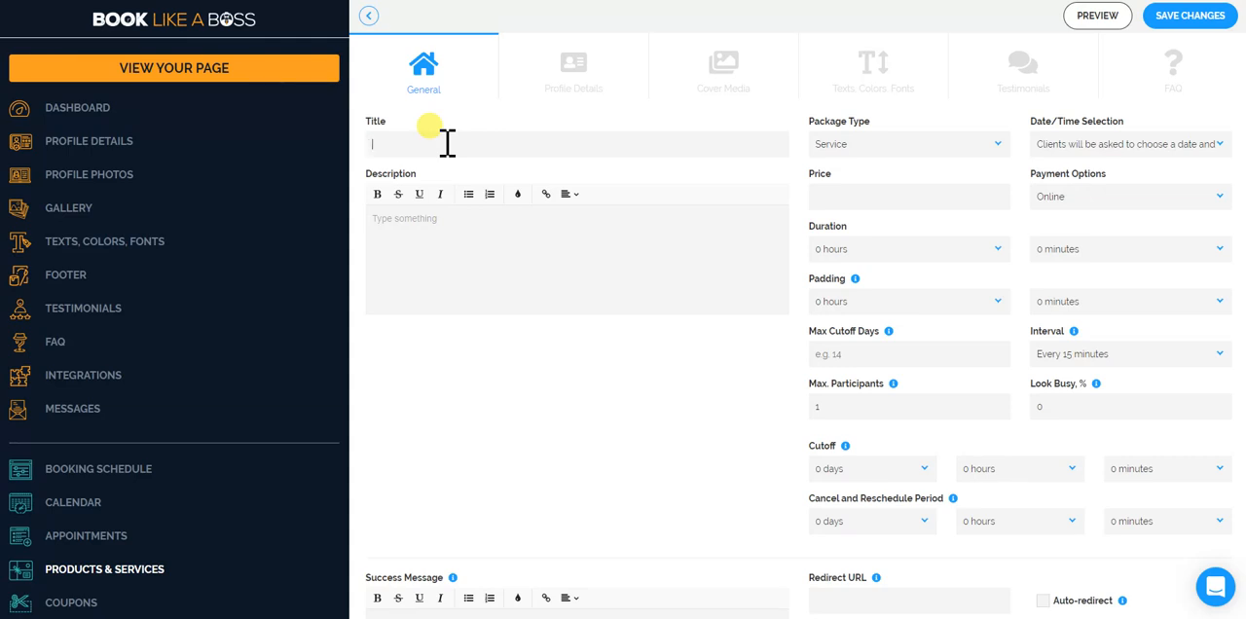
{"action": "type", "text": "r co"}
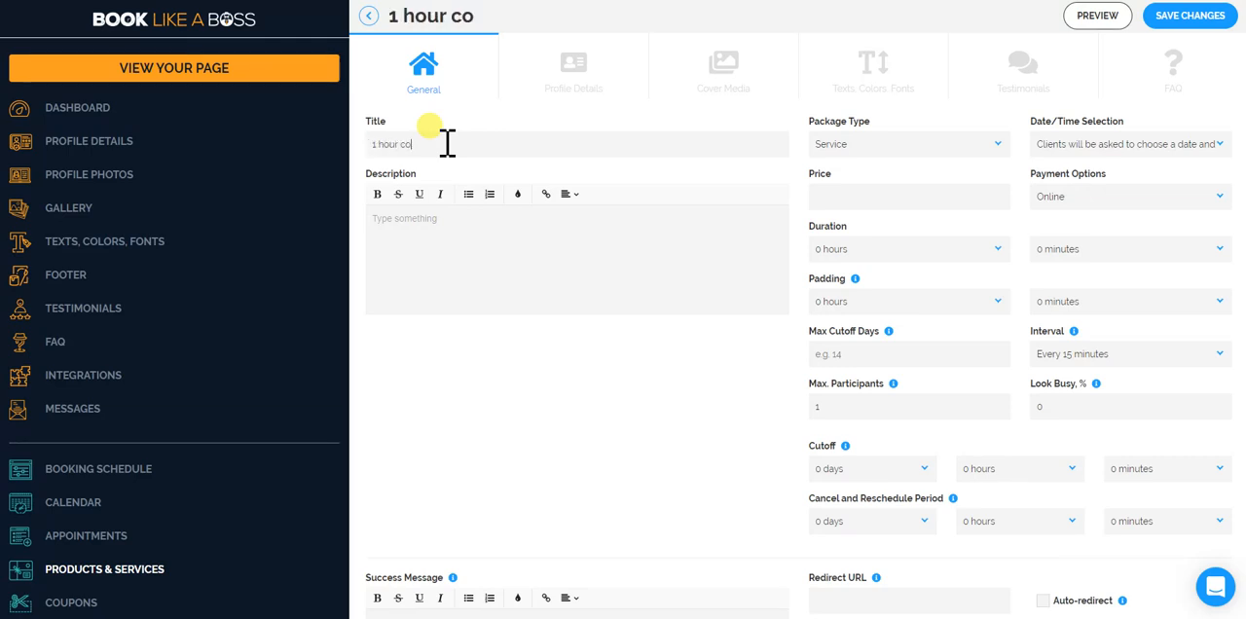
{"action": "type", "text": "nsulting gig"}
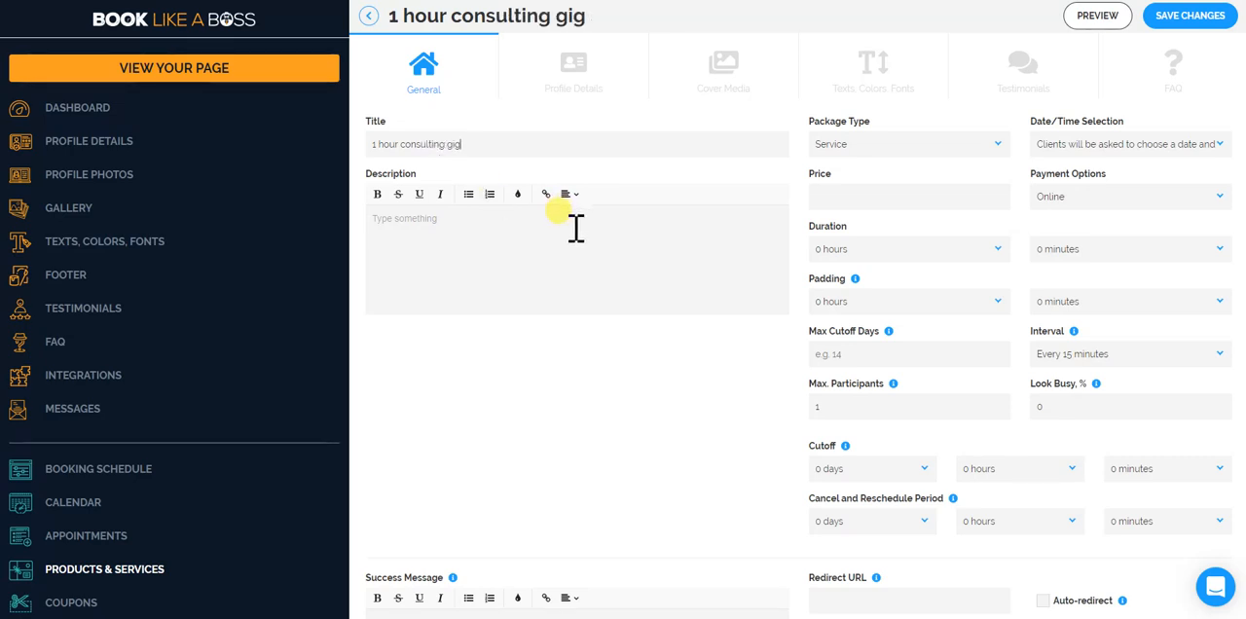
{"action": "left_click", "coordinate": [1192, 19]}
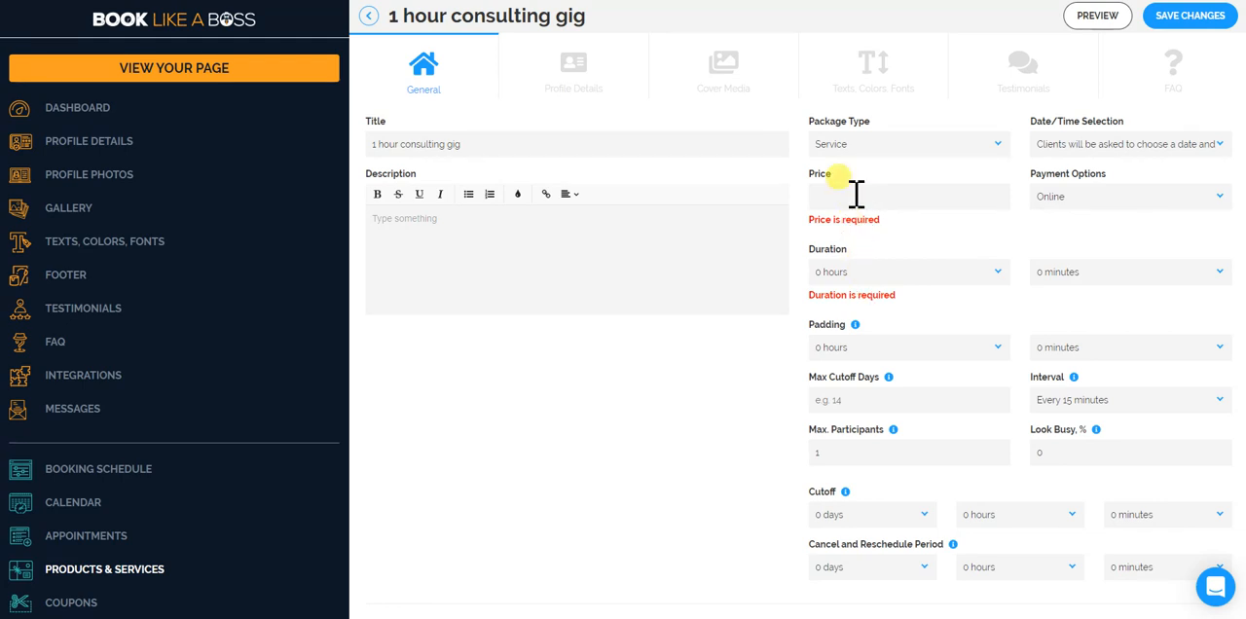
{"action": "left_click", "coordinate": [368, 18]}
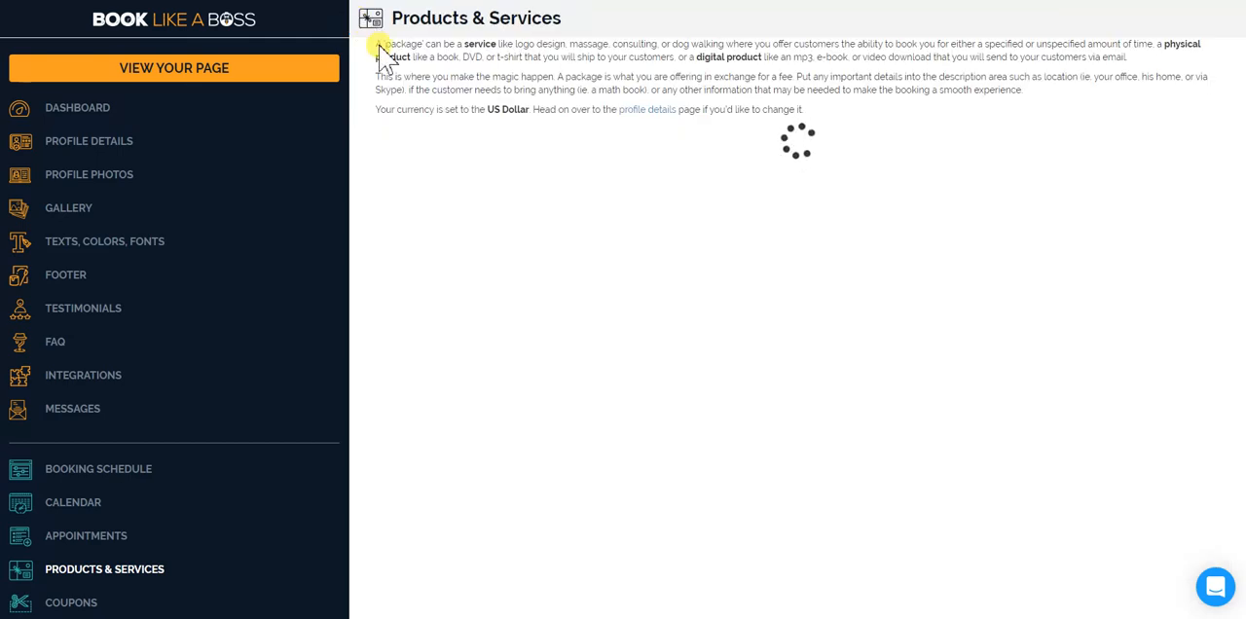
Add a package titled "1 hour consulting gig" with a price of 200 and a duration of 1 hour, and save it.
{"action": "left_click", "coordinate": [431, 306]}
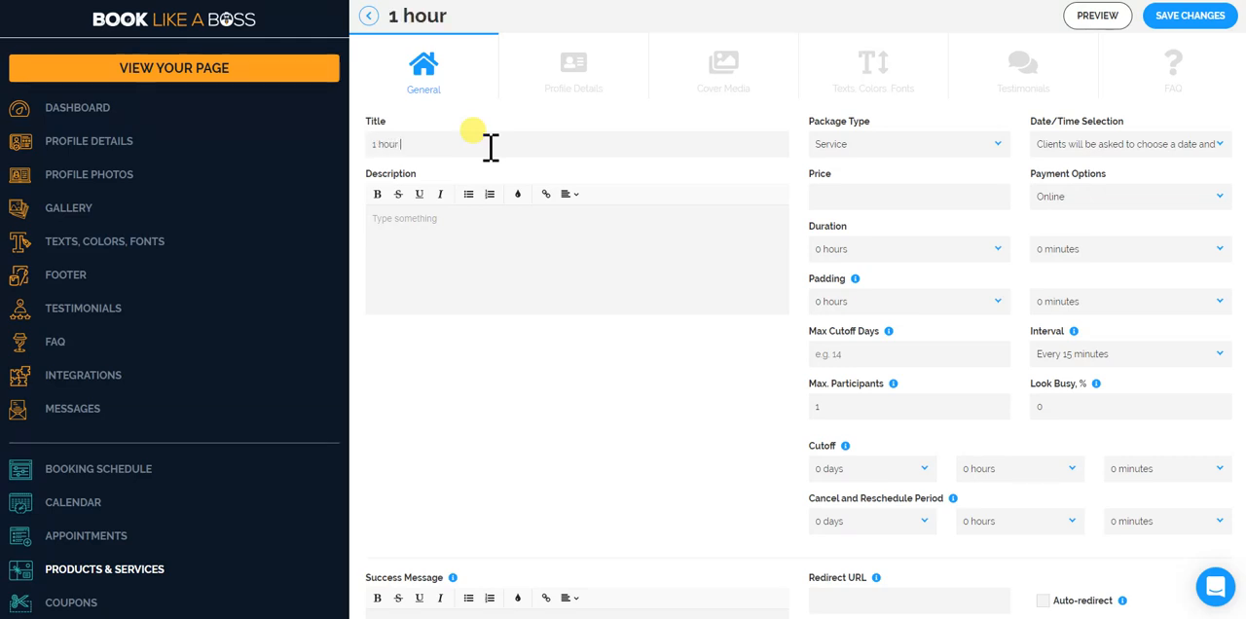
{"action": "type", "text": "ting gig"}
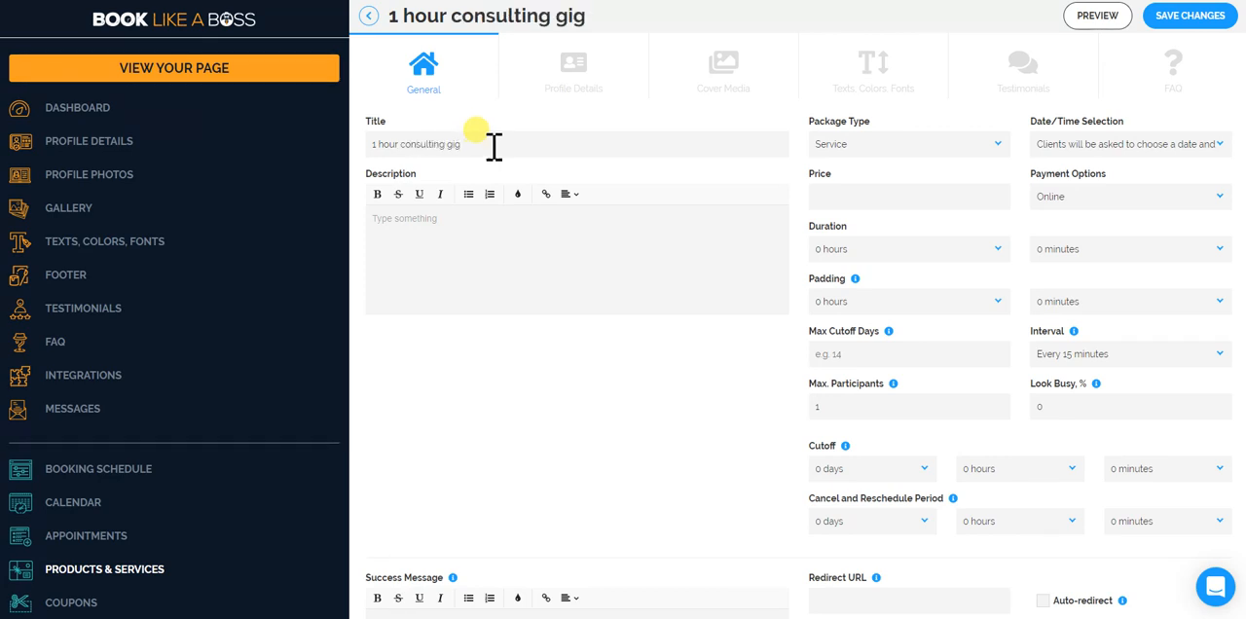
{"action": "left_click", "coordinate": [864, 197]}
{"action": "left_click", "coordinate": [867, 250]}
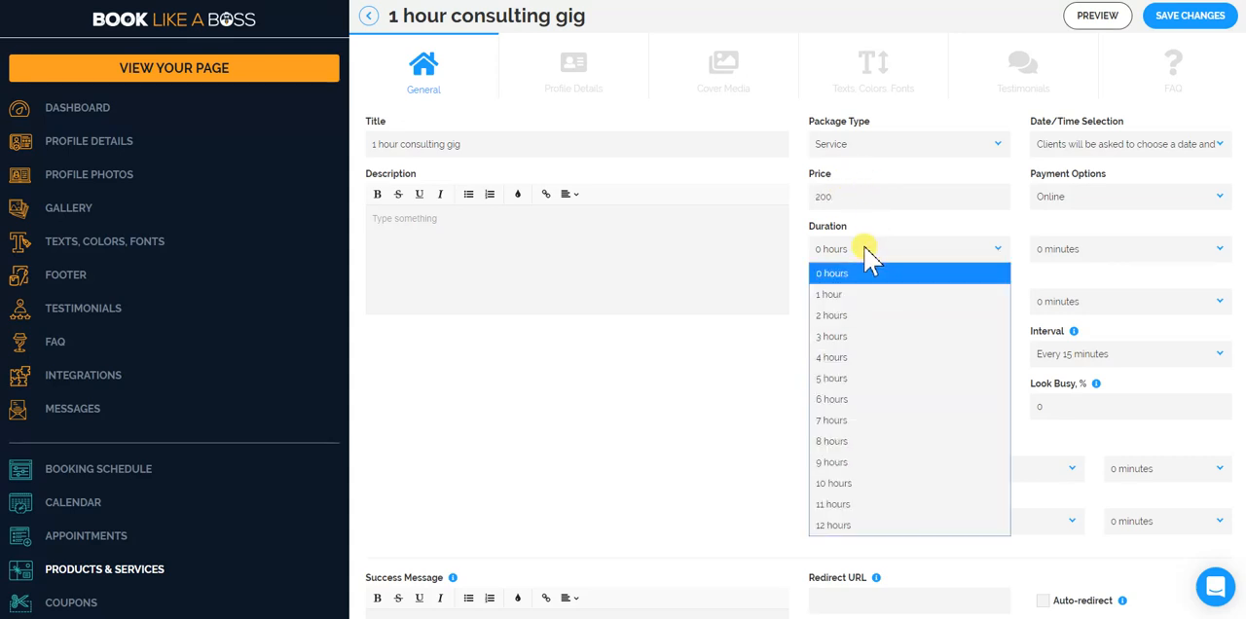
{"action": "left_click", "coordinate": [861, 298]}
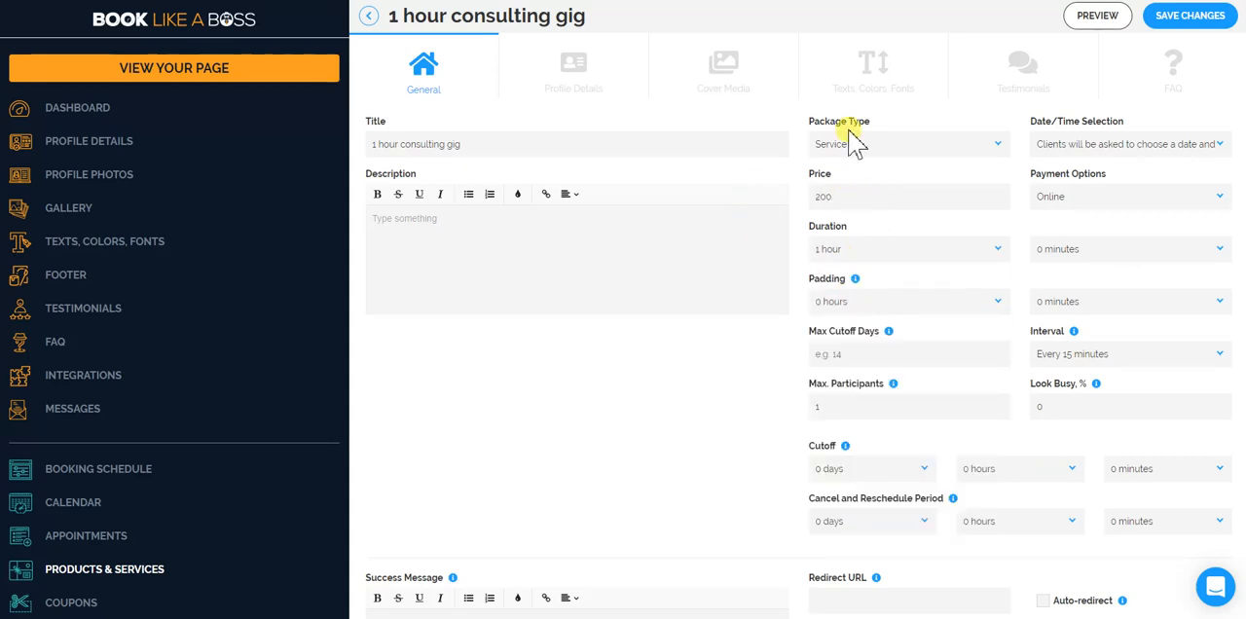
{"action": "left_click", "coordinate": [1182, 18]}
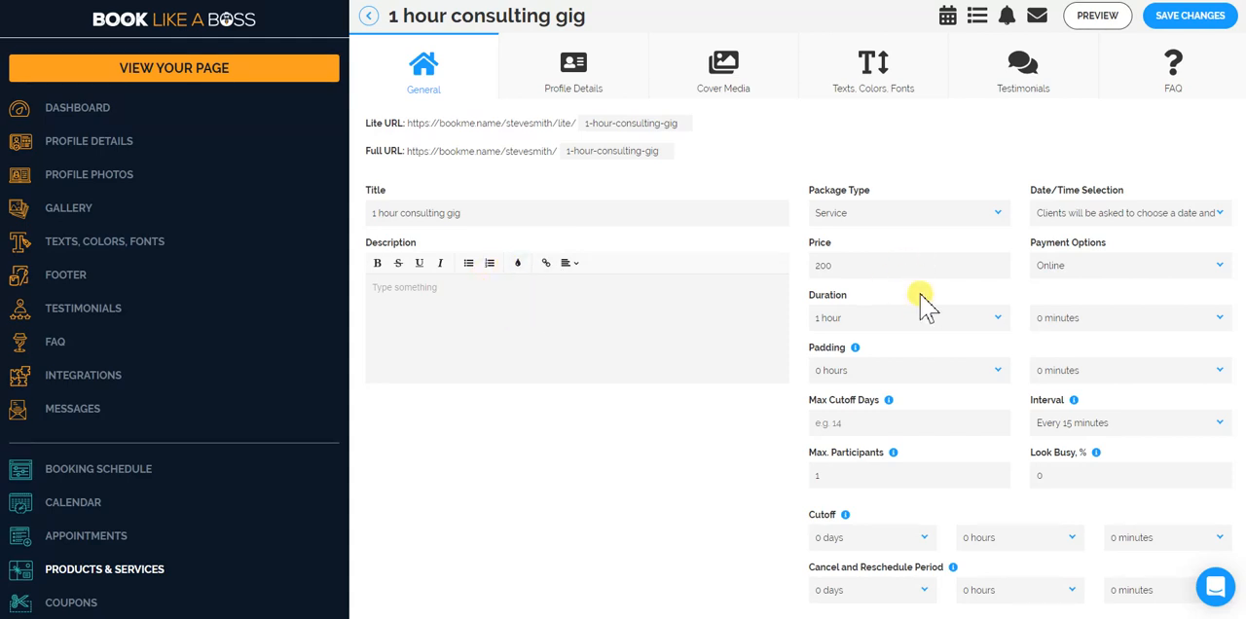
Examine the package's remaining general settings, including cancel and reschedule period, redirect URL, button text and calendars for saving bookings.
{"action": "scroll", "coordinate": [918, 300], "scroll_direction": "down", "scroll_amount": 2}
{"action": "scroll", "coordinate": [993, 292], "scroll_direction": "down", "scroll_amount": 1}
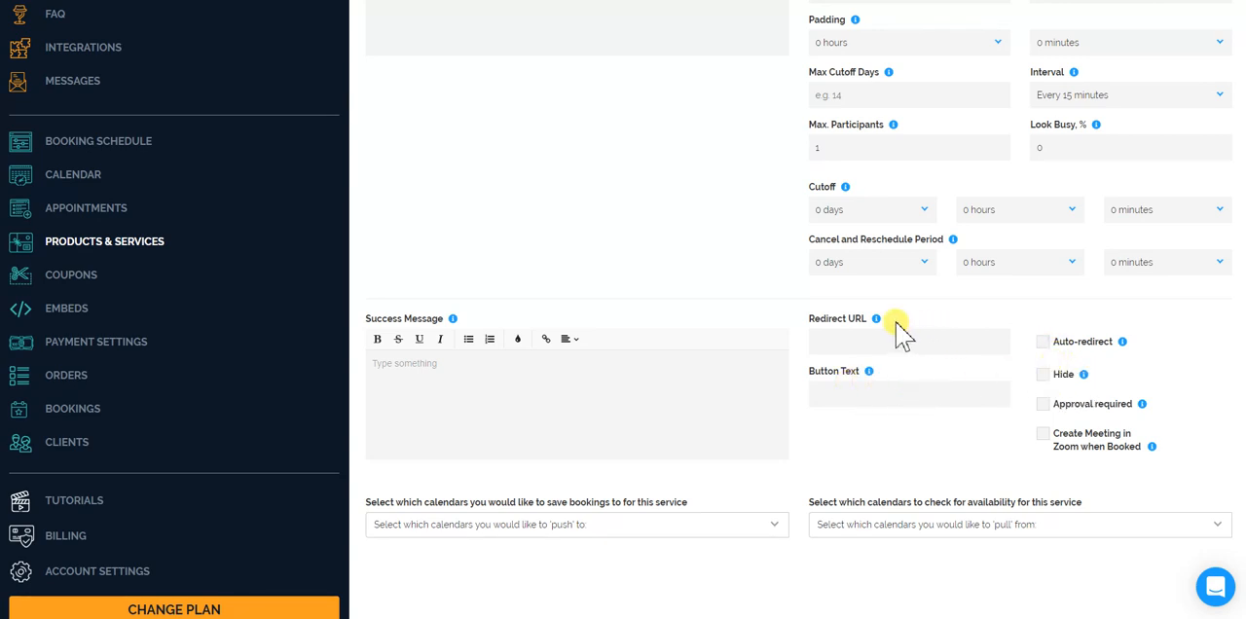
{"action": "mouse_move", "coordinate": [876, 322]}
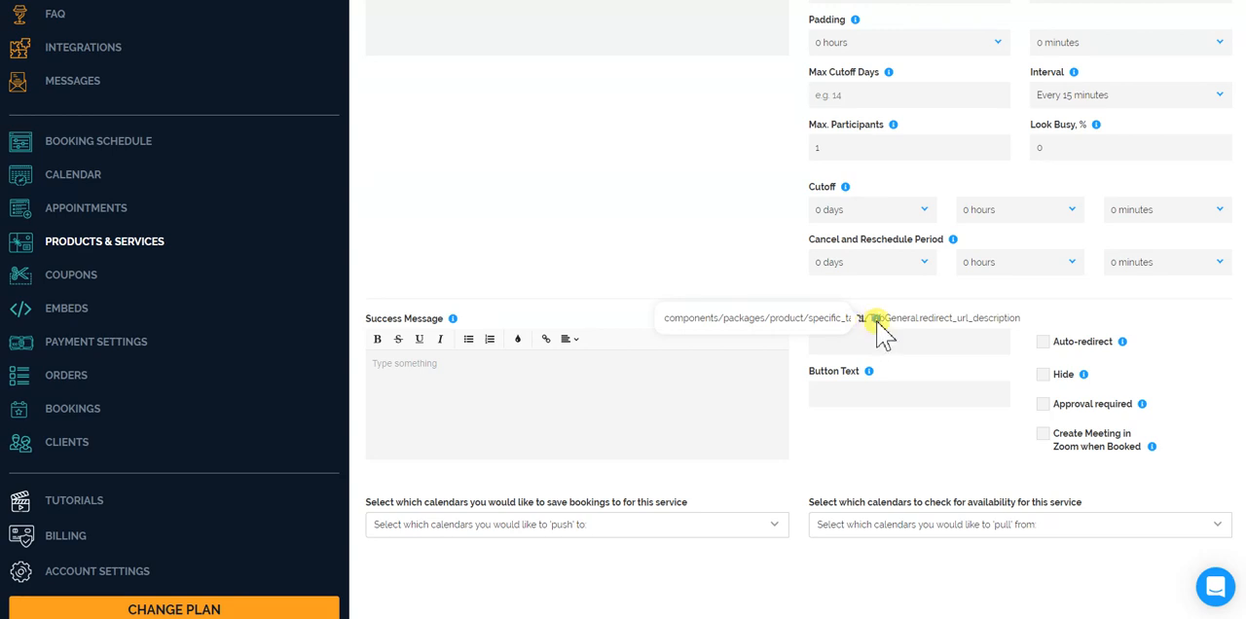
{"action": "mouse_move", "coordinate": [874, 376]}
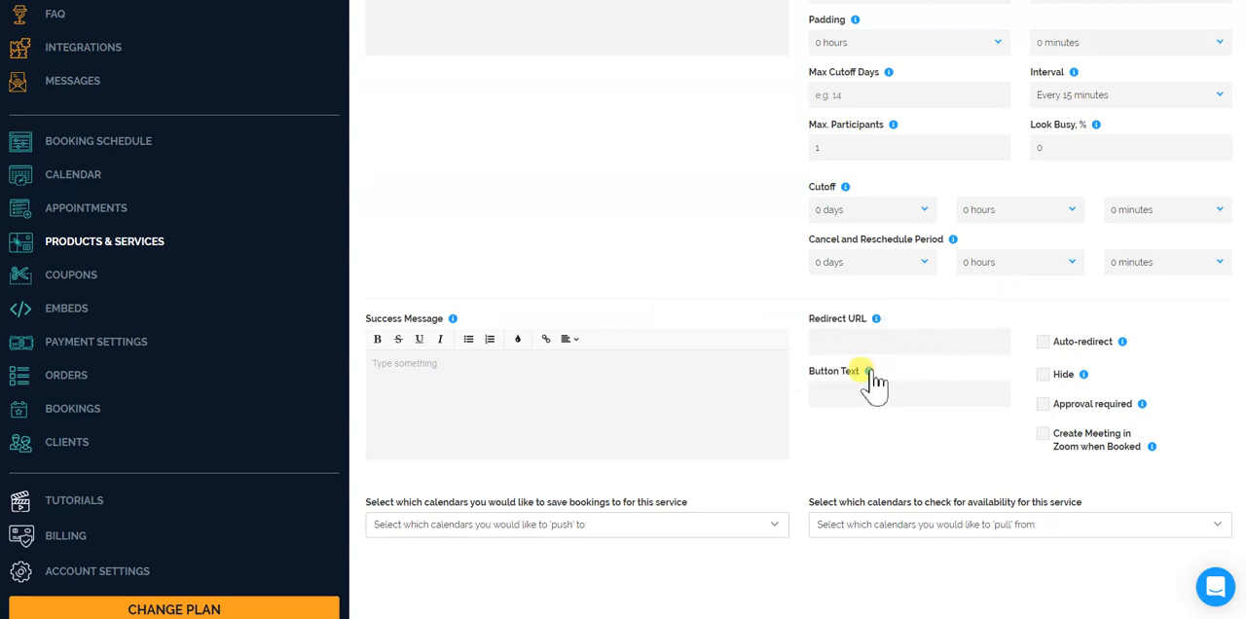
{"action": "left_click", "coordinate": [1047, 265]}
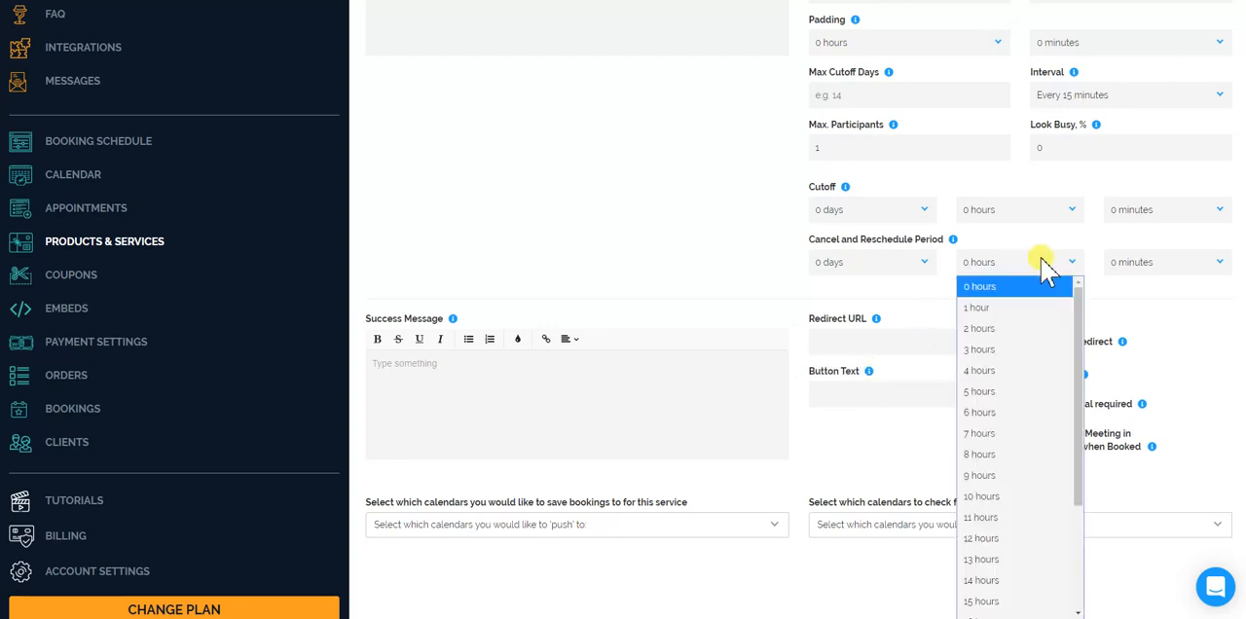
{"action": "left_click", "coordinate": [1152, 334]}
{"action": "scroll", "coordinate": [841, 348], "scroll_direction": "down", "scroll_amount": 2}
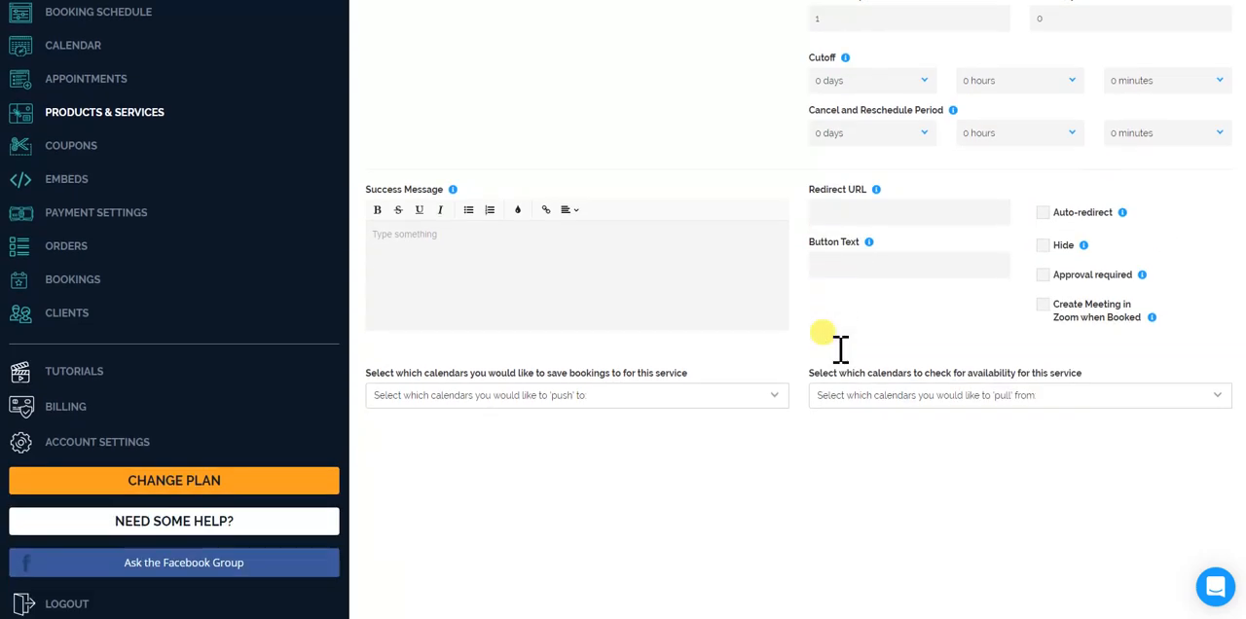
{"action": "left_click", "coordinate": [637, 403]}
{"action": "left_click", "coordinate": [734, 344]}
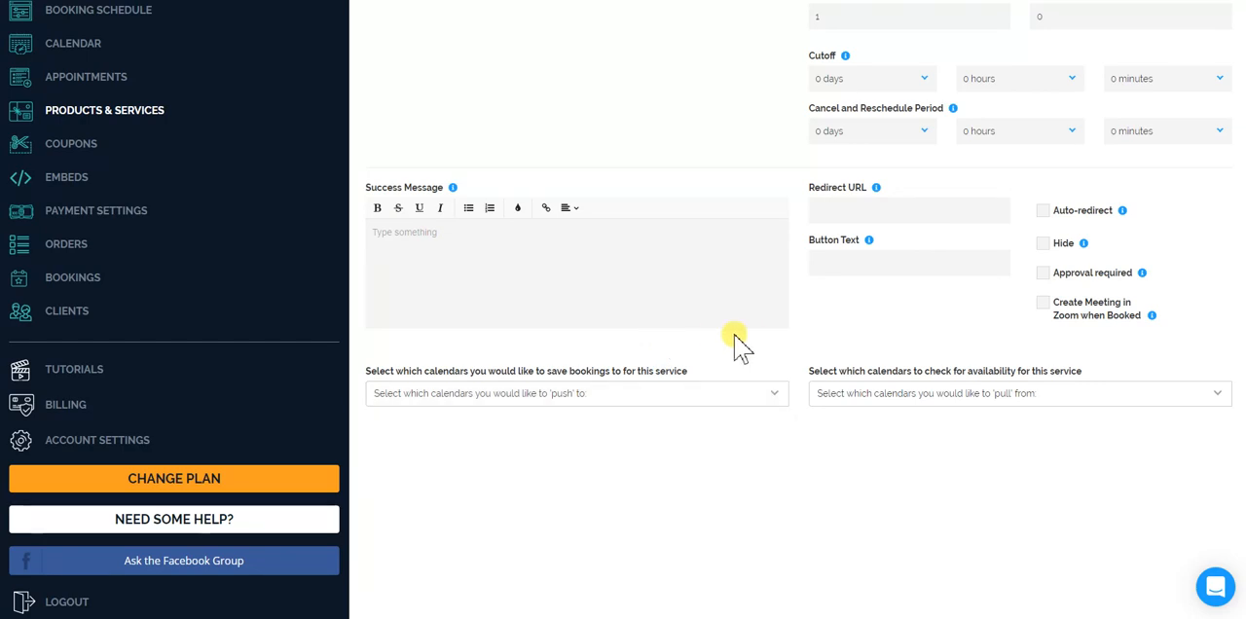
{"action": "scroll", "coordinate": [745, 347], "scroll_direction": "up", "scroll_amount": 7}
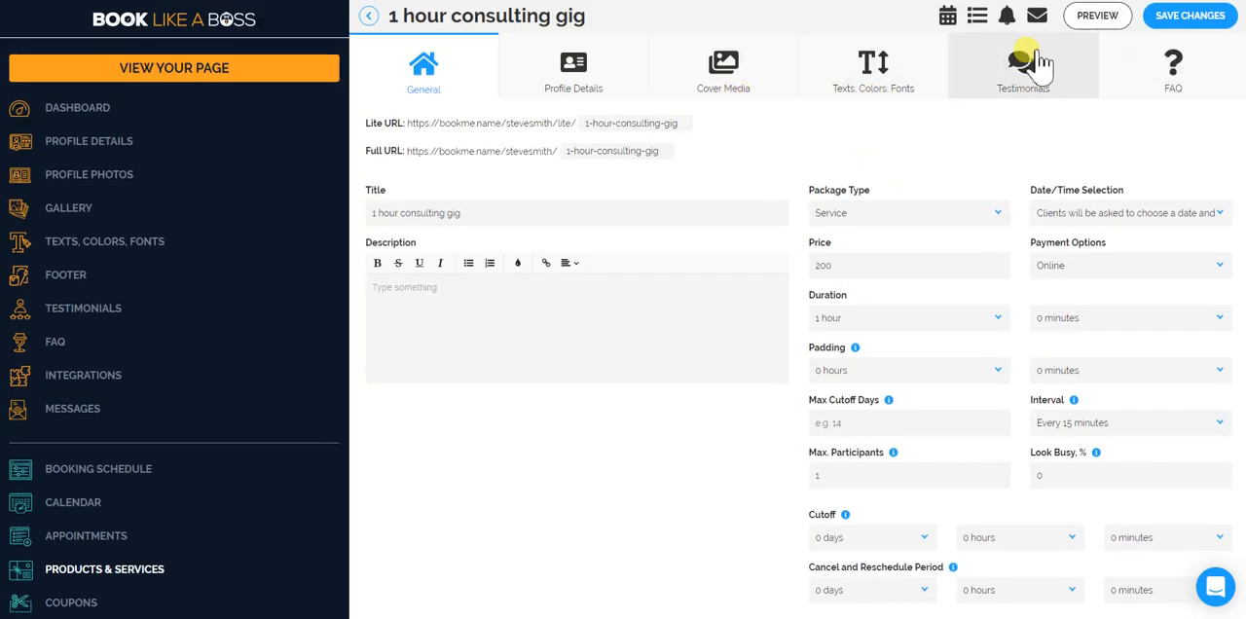
Examine the package's profile details, cover media, texts, colors and fonts, testimonials and FAQ settings, and return to its general settings.
{"action": "left_click", "coordinate": [562, 90]}
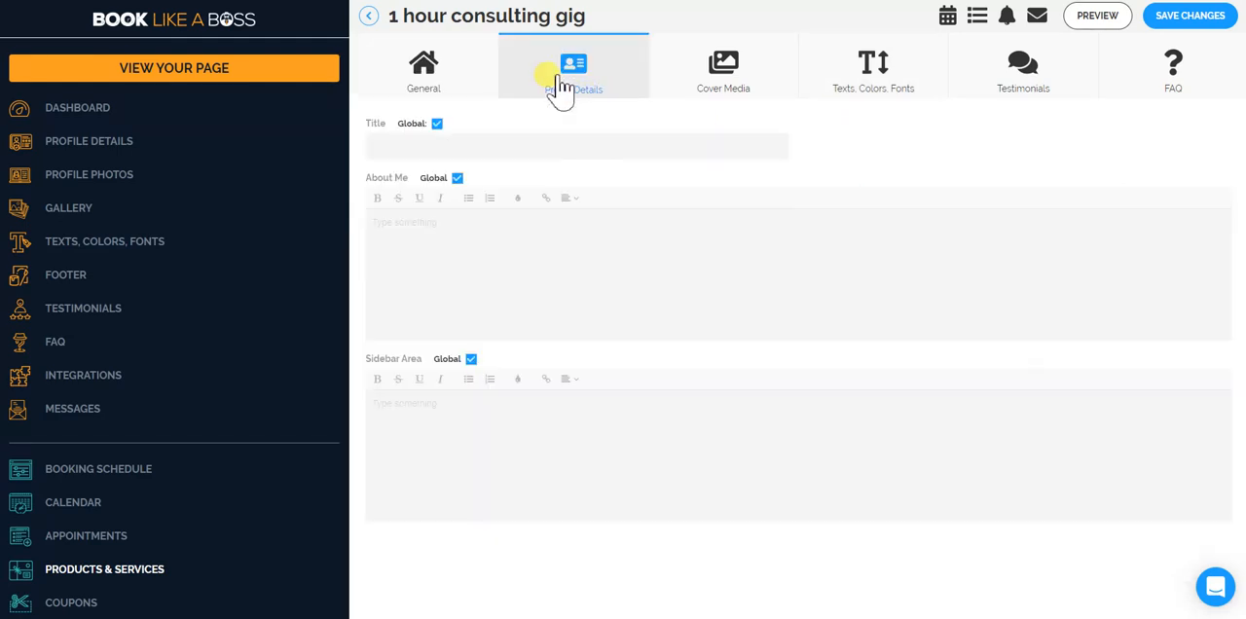
{"action": "left_click", "coordinate": [747, 86]}
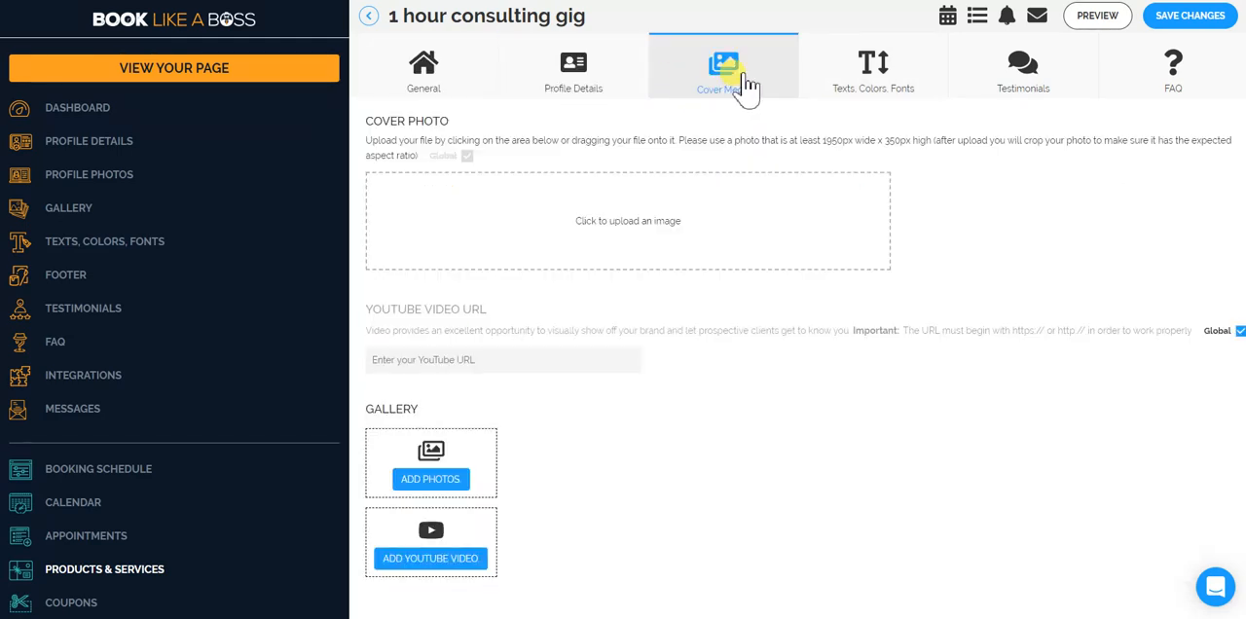
{"action": "left_click", "coordinate": [888, 79]}
{"action": "left_click", "coordinate": [1022, 82]}
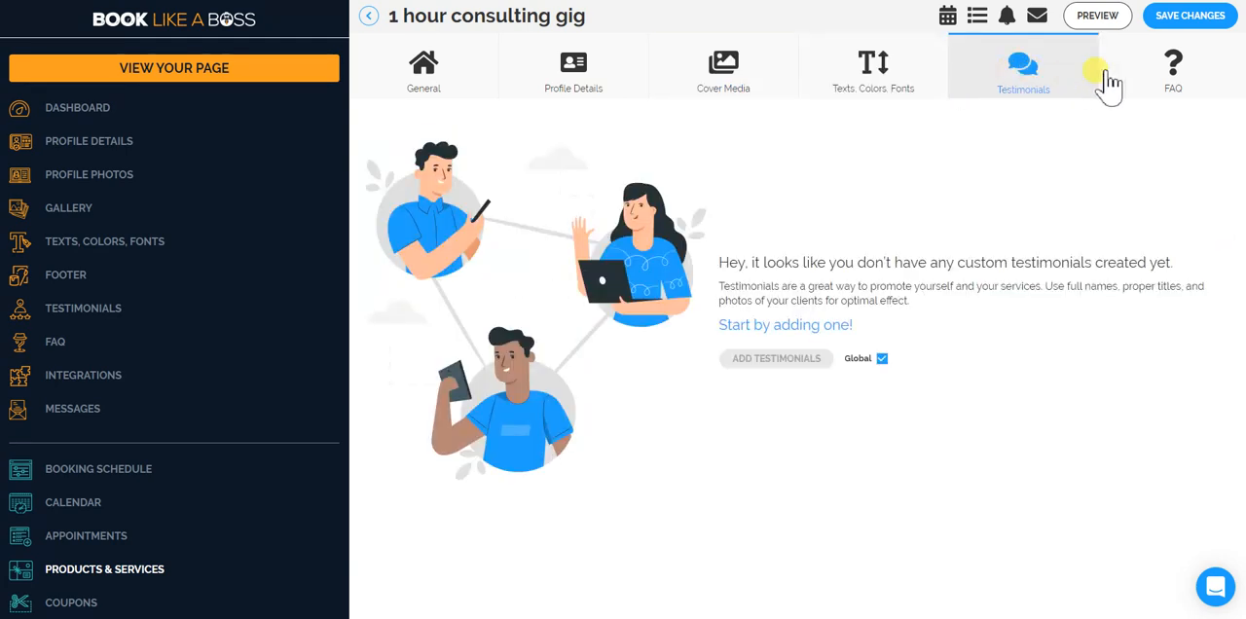
{"action": "left_click", "coordinate": [1162, 83]}
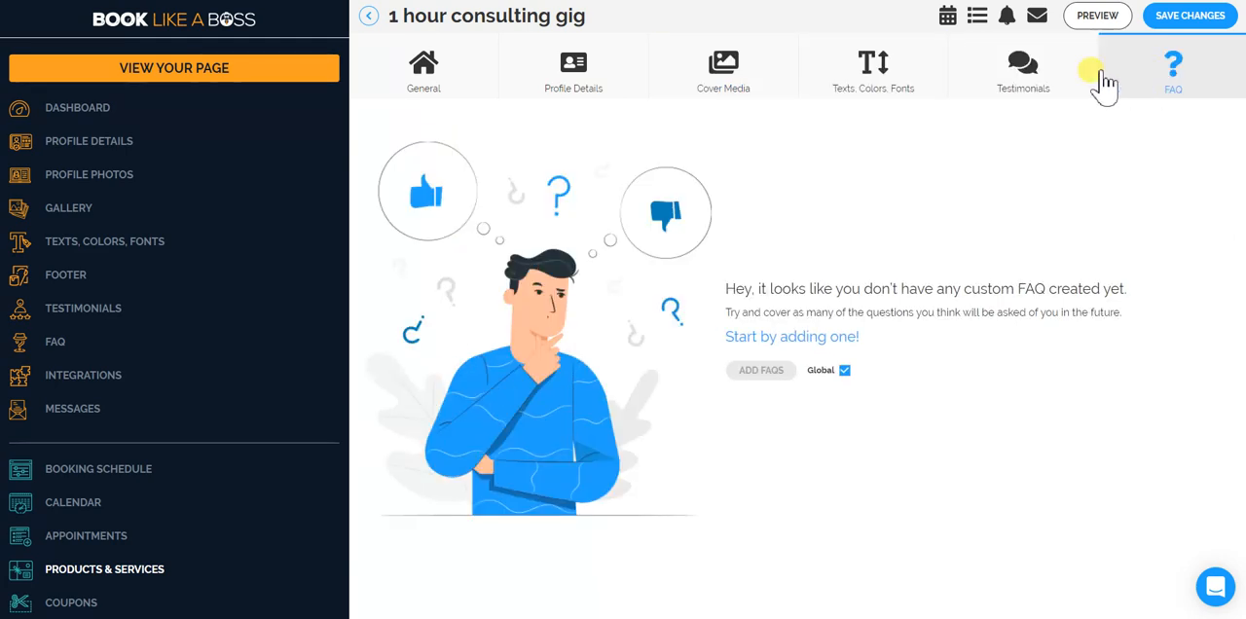
{"action": "left_click", "coordinate": [455, 77]}
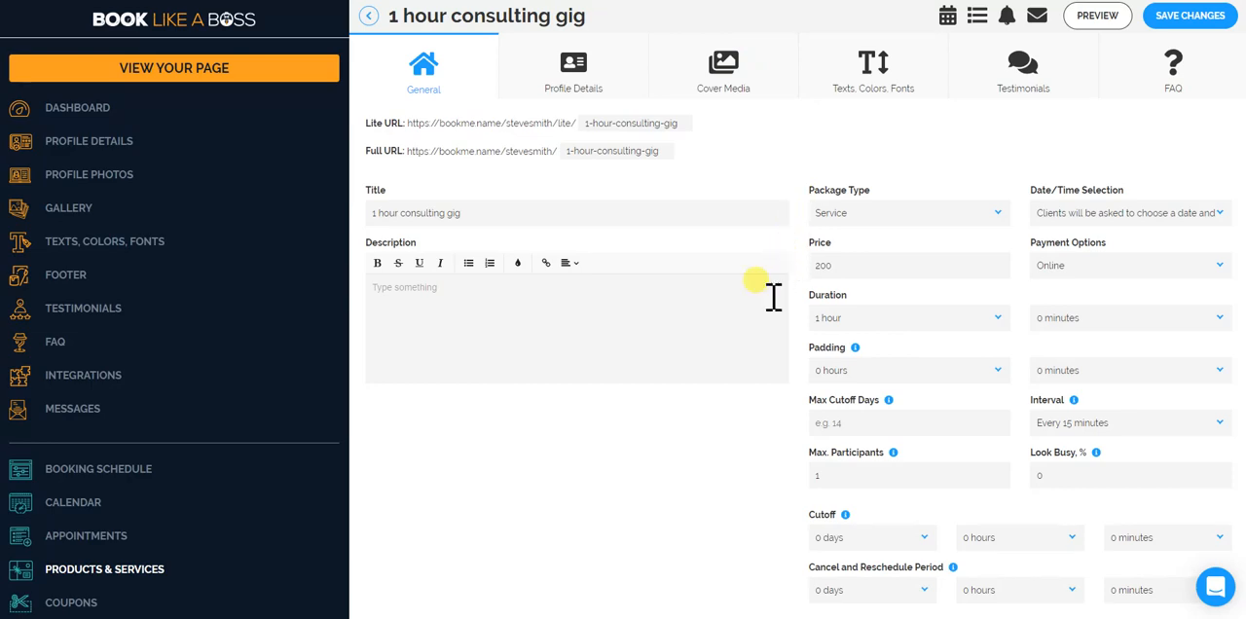
{"action": "scroll", "coordinate": [694, 427], "scroll_direction": "down", "scroll_amount": 5}
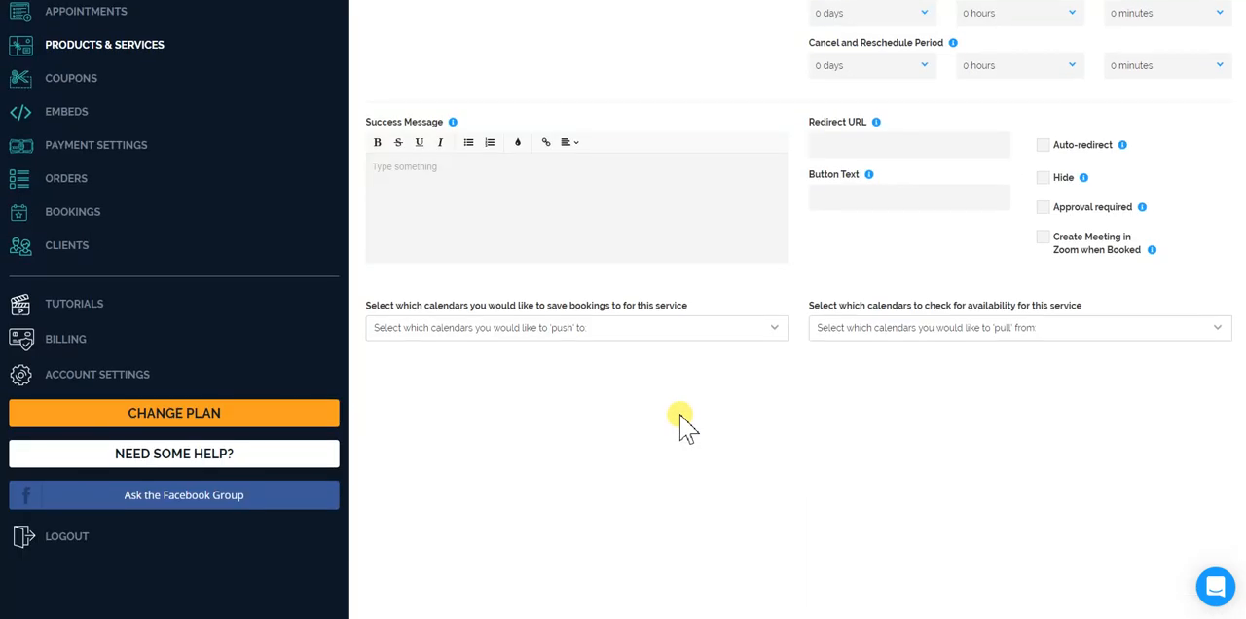
{"action": "scroll", "coordinate": [685, 425], "scroll_direction": "up", "scroll_amount": 5}
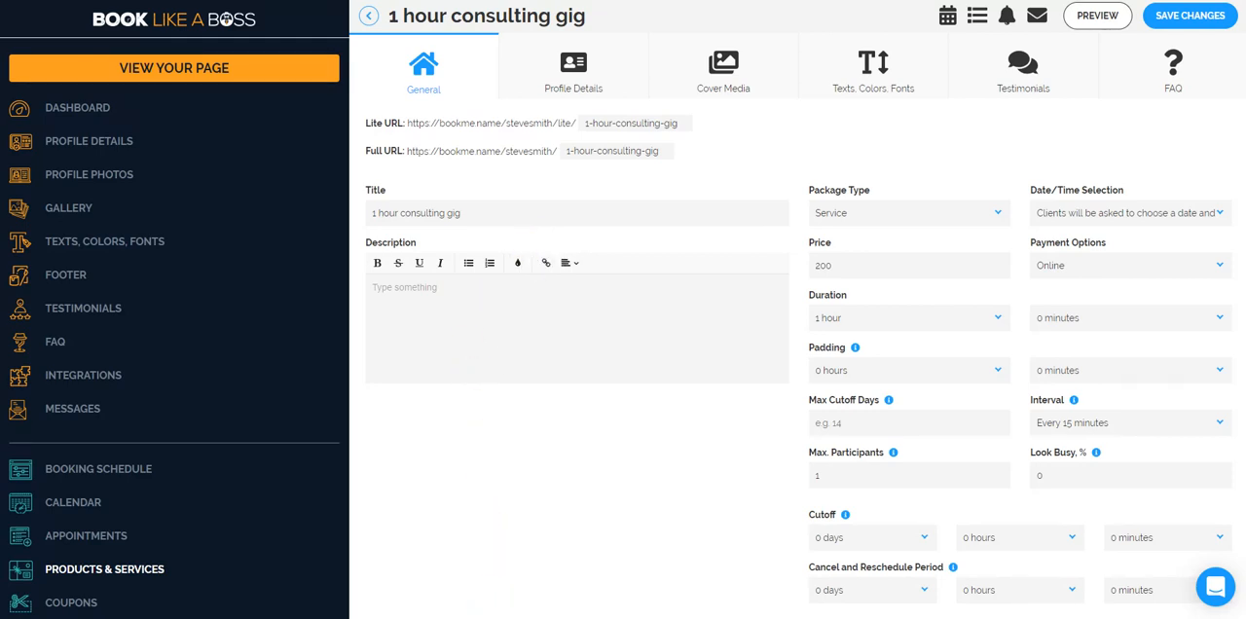
{"action": "mouse_move", "coordinate": [497, 618]}
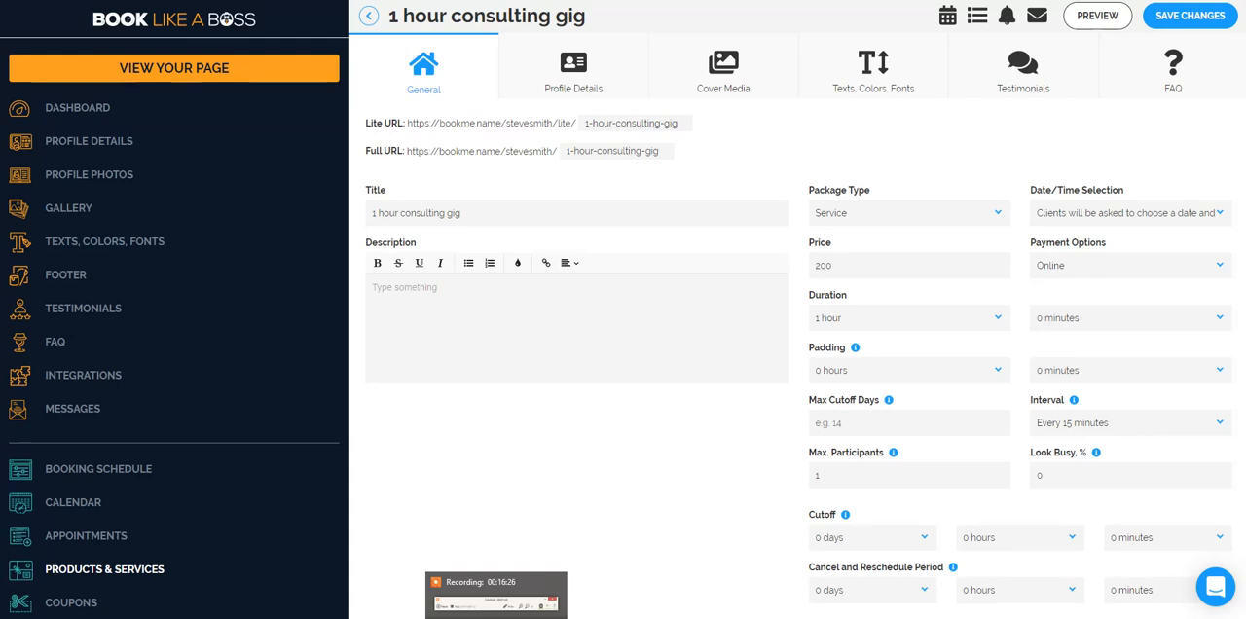
{"action": "left_click", "coordinate": [497, 599]}
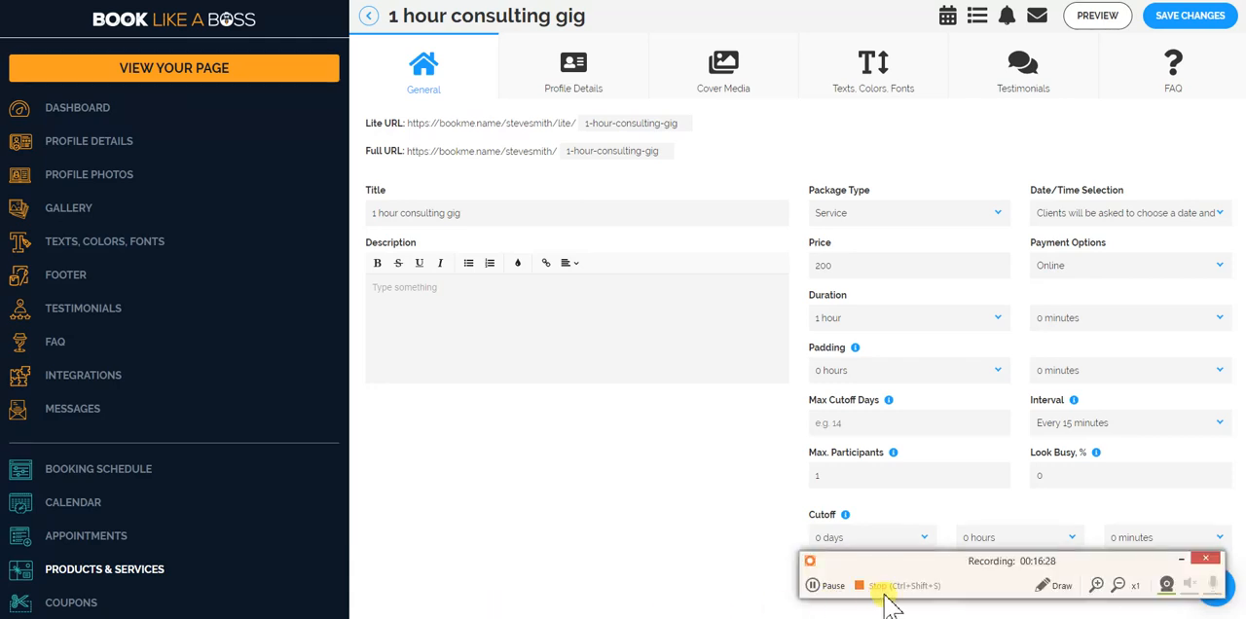